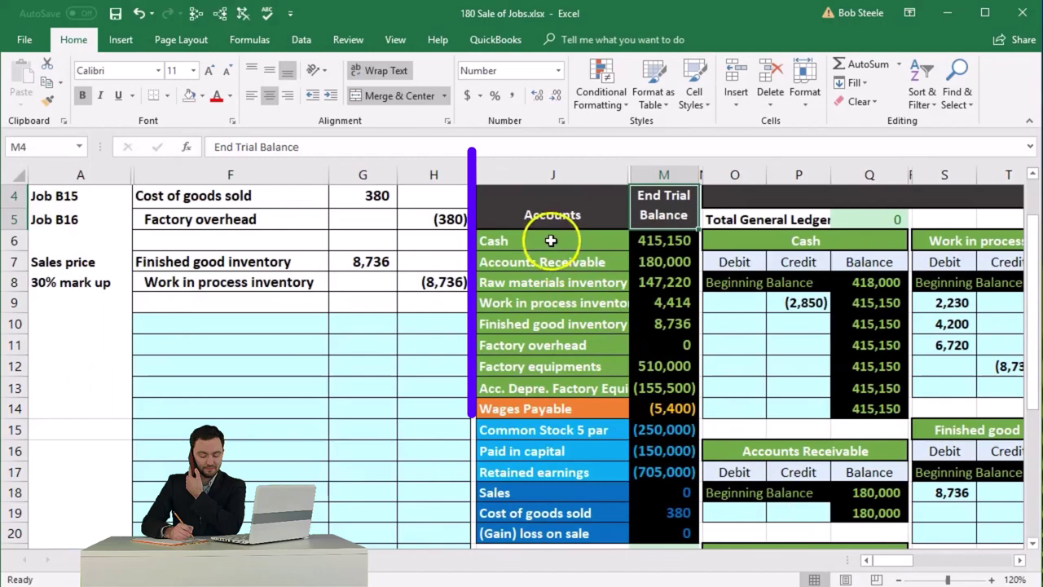
# Review the trial balance accounts and inspect the formulas for Total Debits - Total Credits in M21 and Net Income in M22
pyautogui.moveTo(552, 237); pyautogui.dragTo(663, 499)
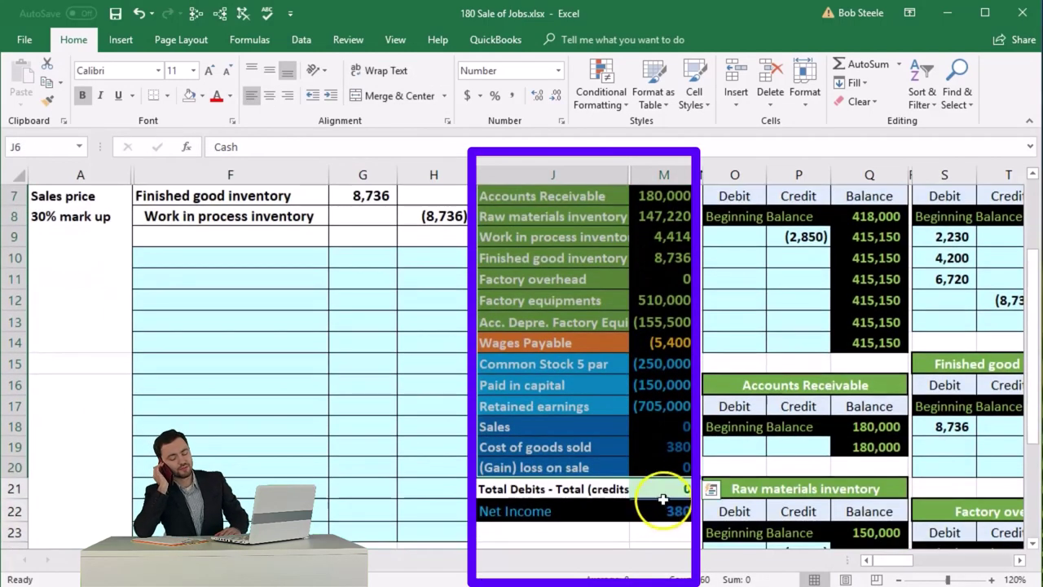
pyautogui.click(662, 489)
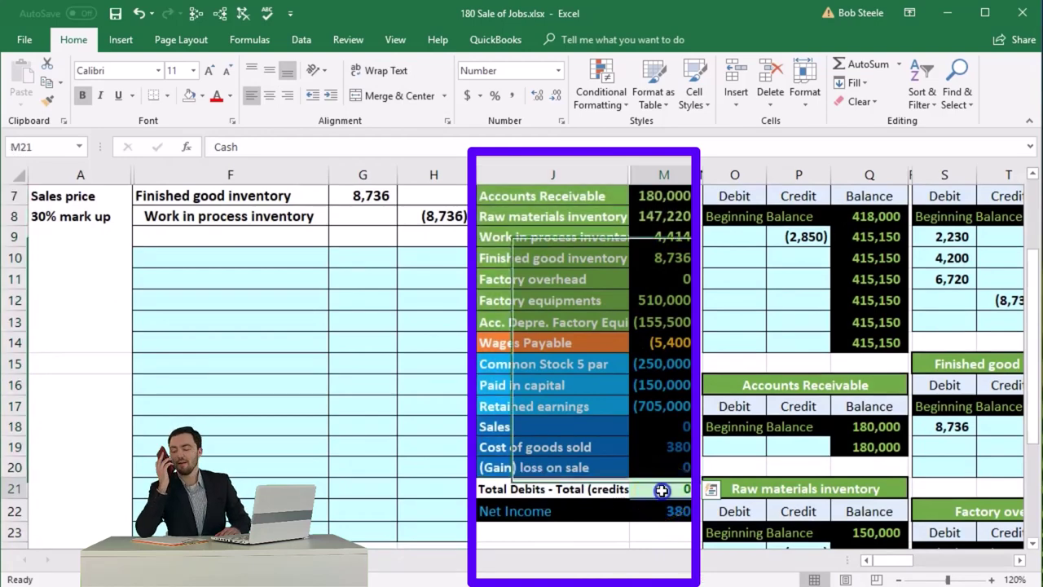
pyautogui.hotkey('alt', '=')
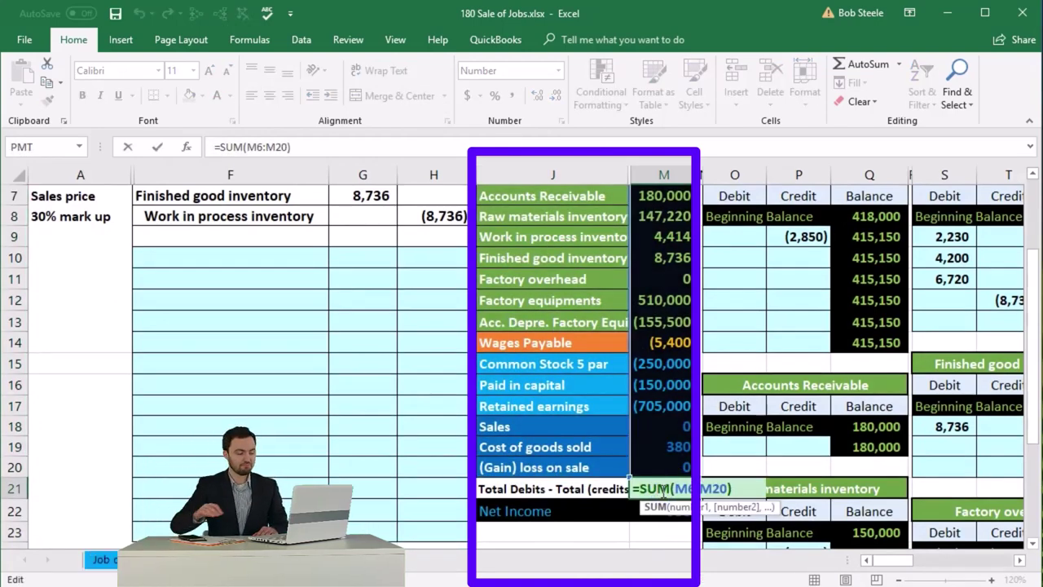
pyautogui.press('Return')
pyautogui.click(656, 511)
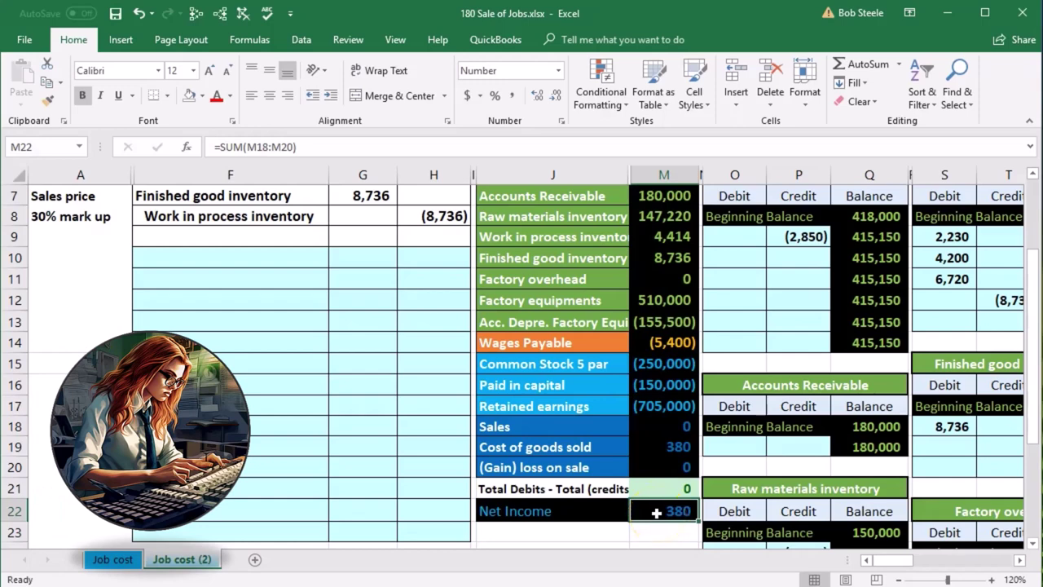
pyautogui.doubleClick(657, 511)
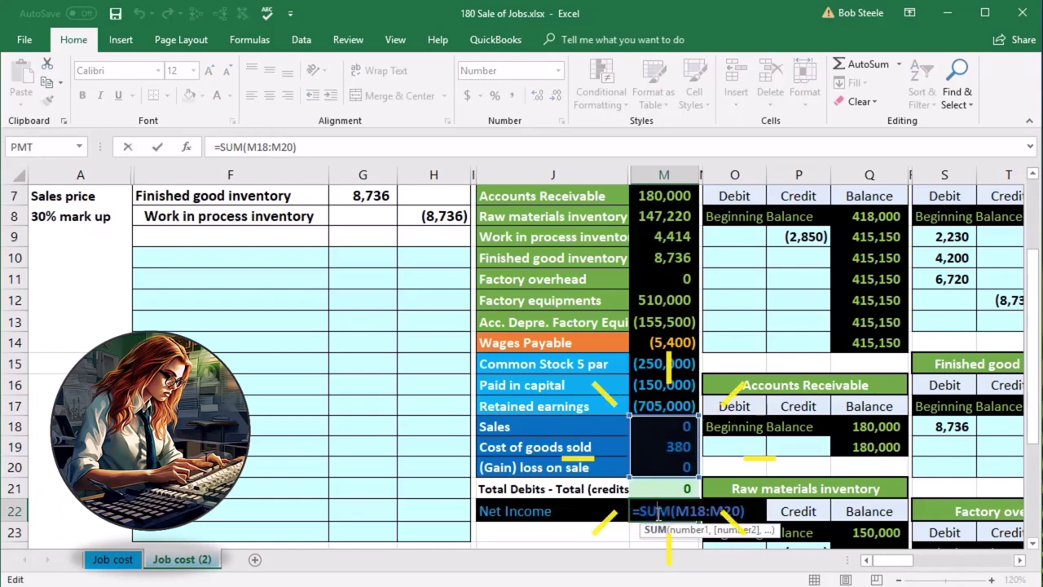
pyautogui.press('Return')
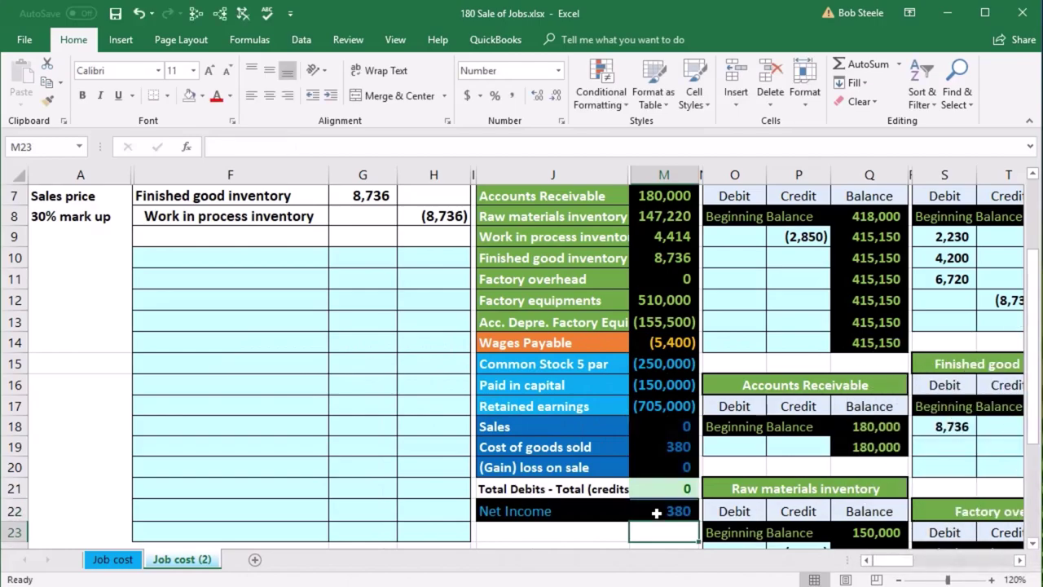
# Examine the trial balance amounts for raw materials, work in process and finished good inventory
pyautogui.scroll(1, 358, 491)
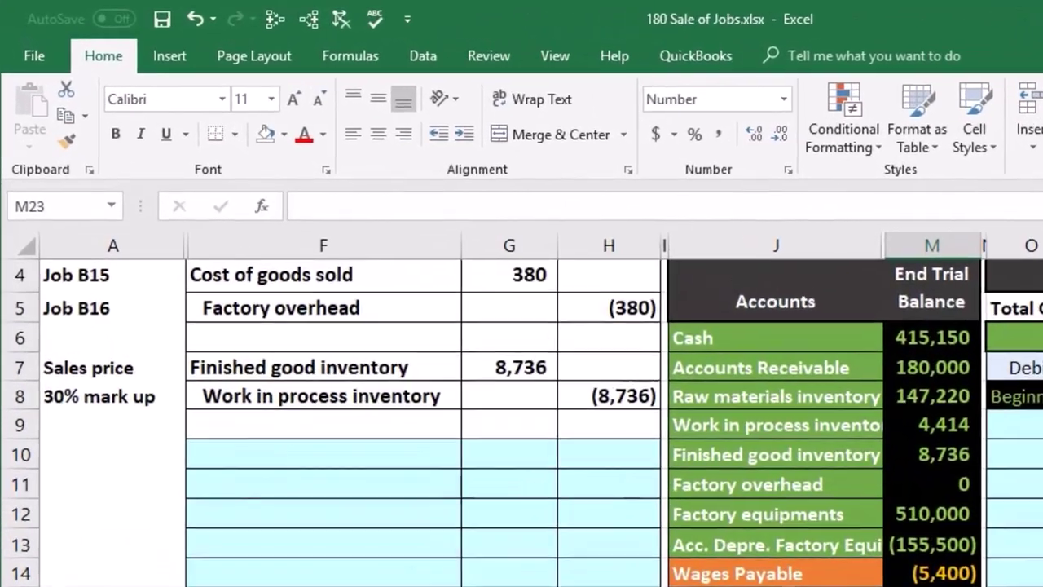
pyautogui.scroll(1, 358, 491)
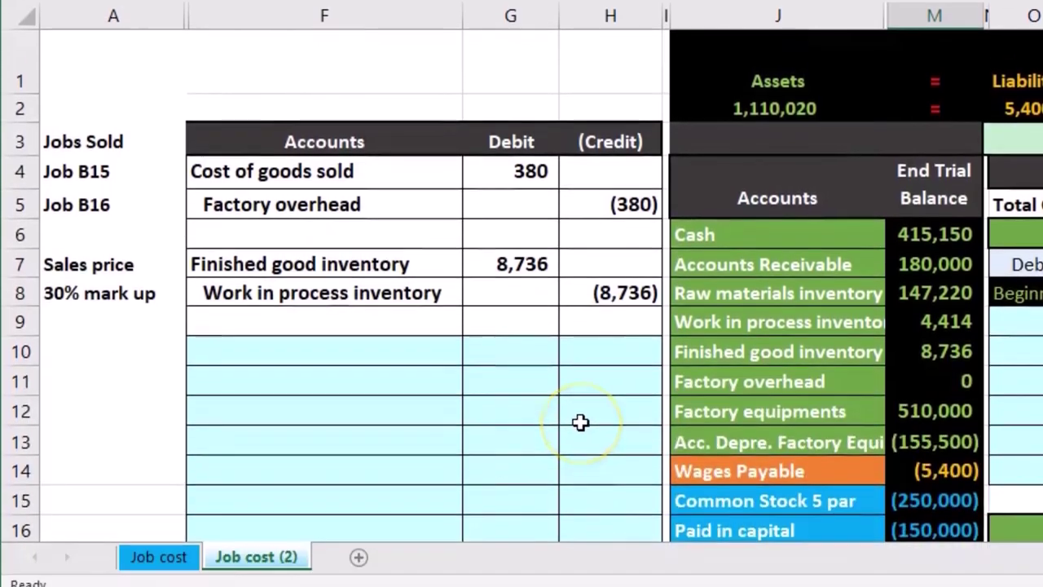
pyautogui.click(905, 287)
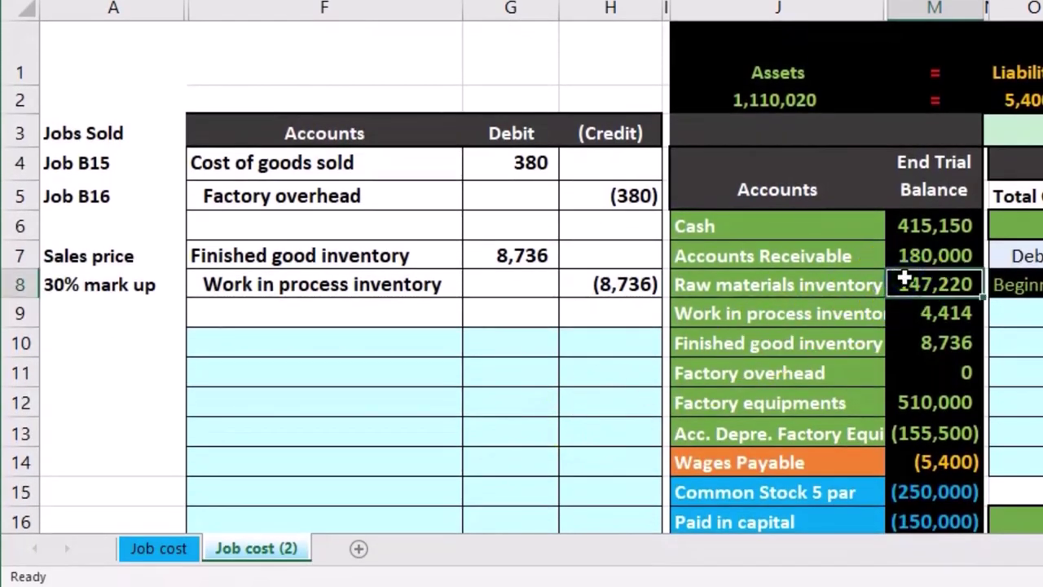
pyautogui.click(910, 313)
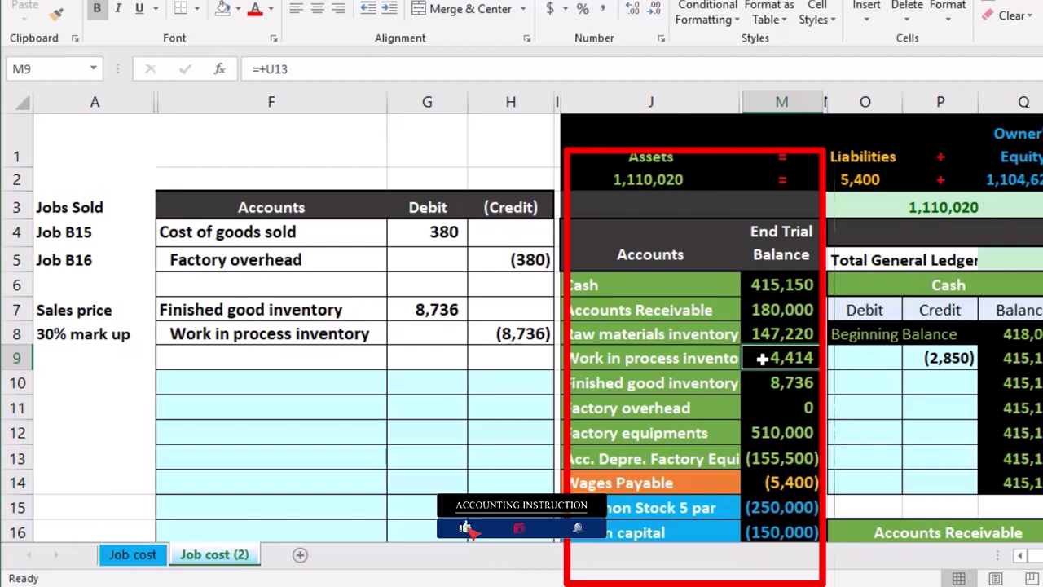
pyautogui.click(758, 385)
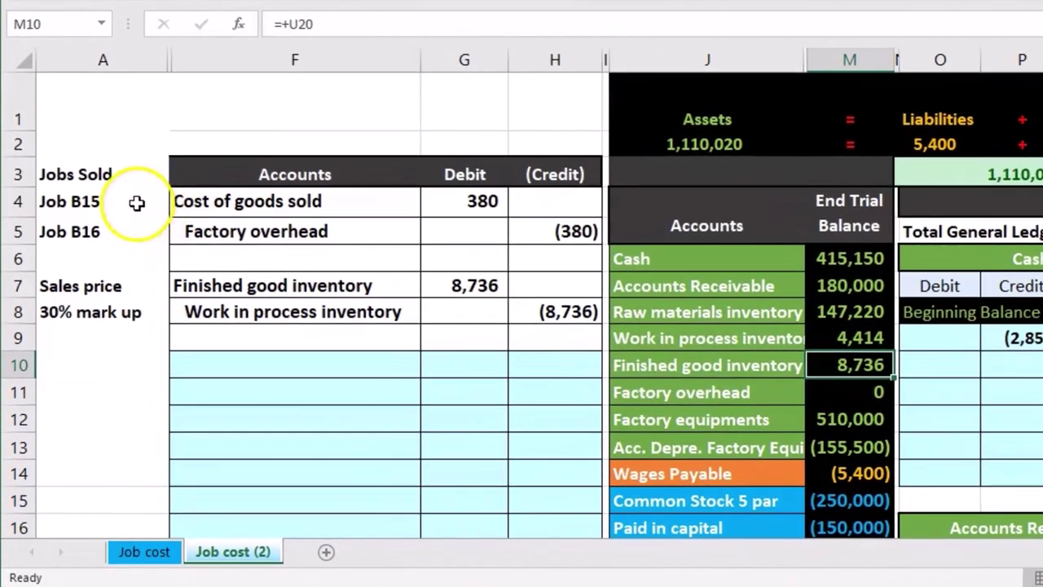
# Select the sold jobs B15 and B16 in A4:A5 and examine the job cost records along with the open and closed job totals
pyautogui.click(137, 203)
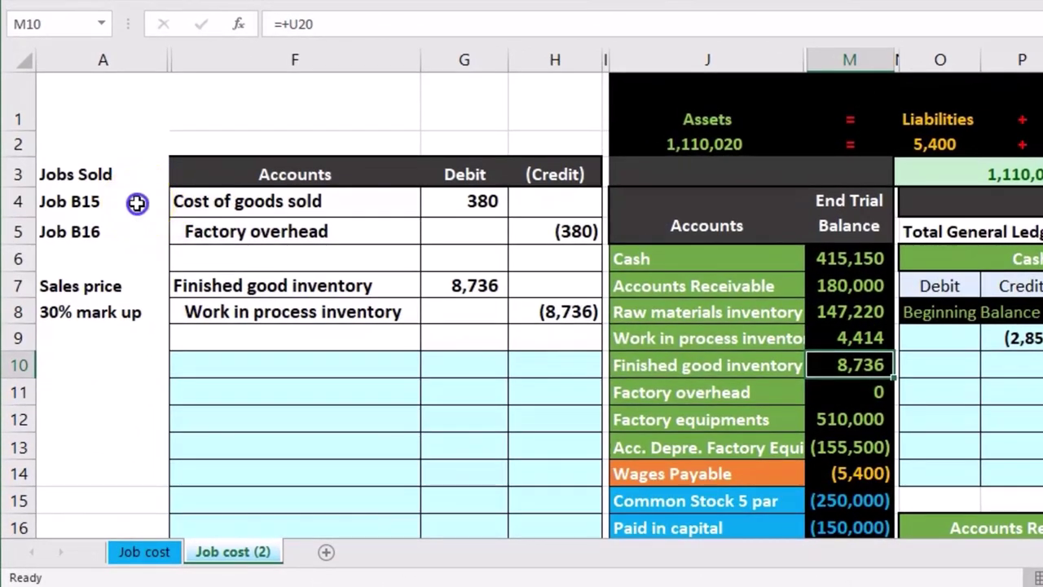
pyautogui.moveTo(137, 203); pyautogui.dragTo(139, 230)
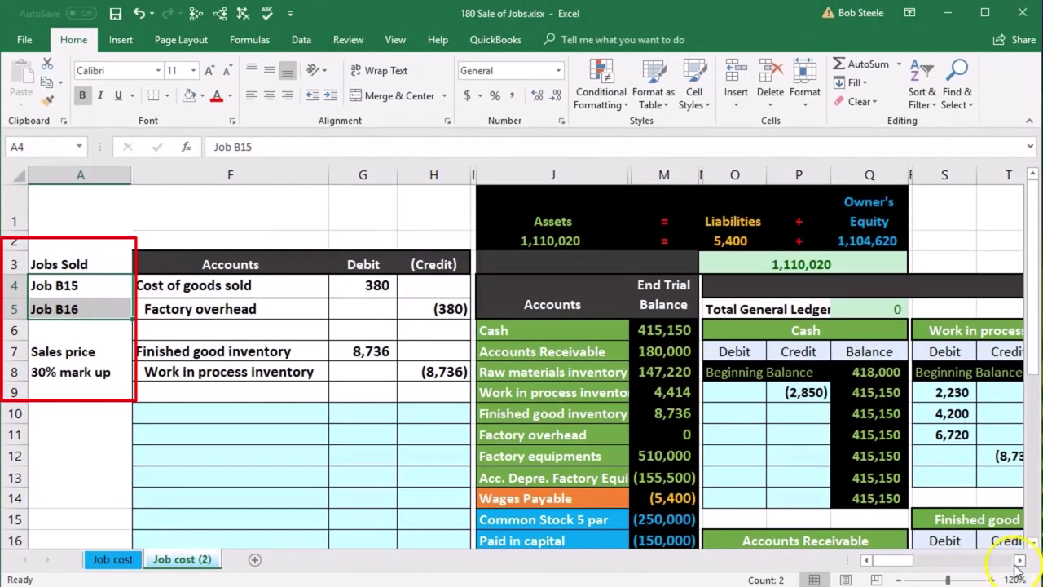
pyautogui.click(1020, 561)
pyautogui.click(1020, 561)
pyautogui.click(1020, 561)
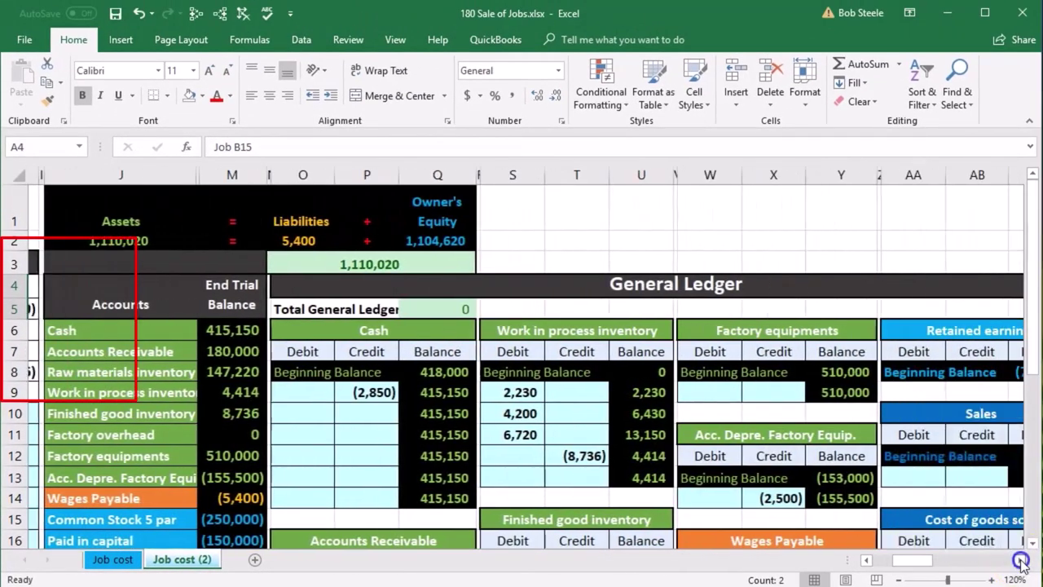
pyautogui.click(1021, 562)
pyautogui.click(1020, 562)
pyautogui.click(1021, 561)
pyautogui.click(1021, 561)
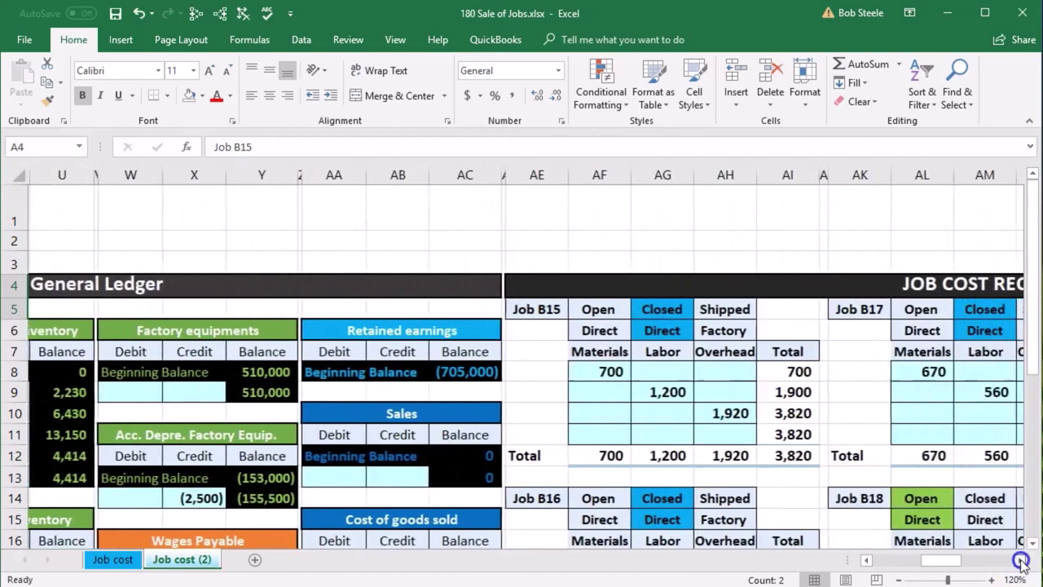
pyautogui.click(1021, 562)
pyautogui.click(1020, 561)
pyautogui.click(1021, 562)
pyautogui.click(1020, 562)
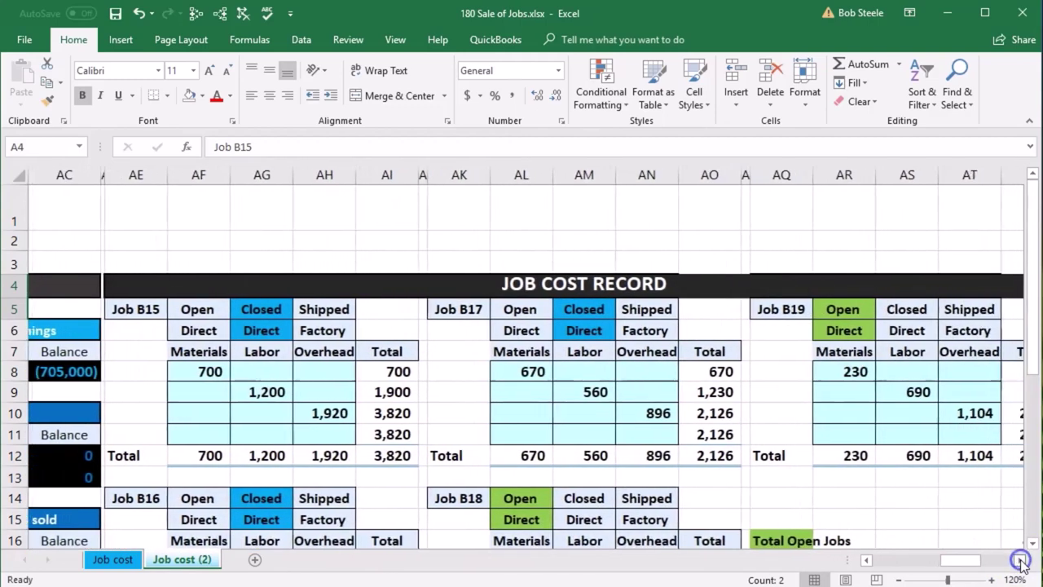
pyautogui.click(1021, 561)
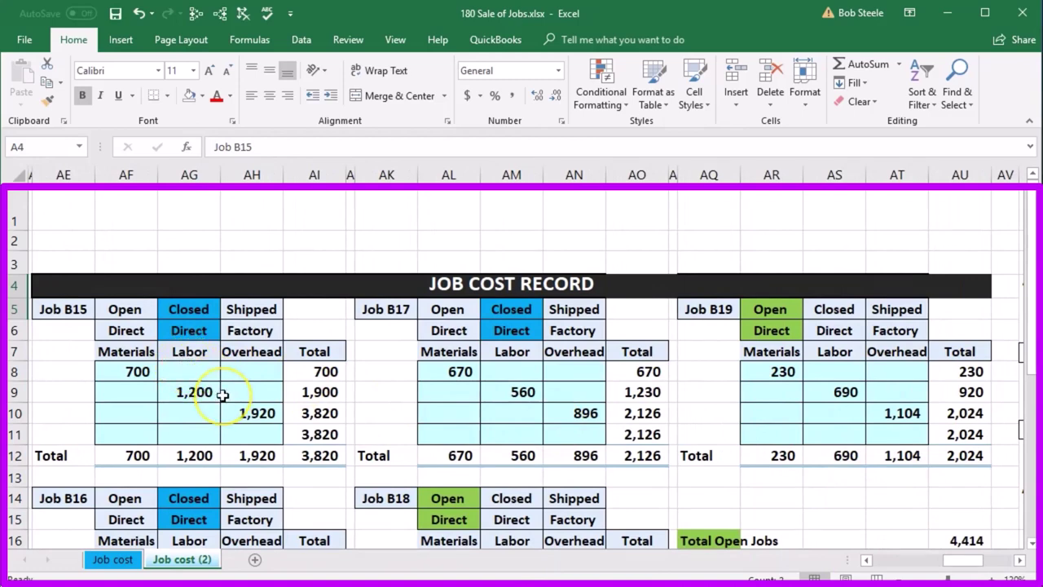
pyautogui.scroll(-1, 223, 395)
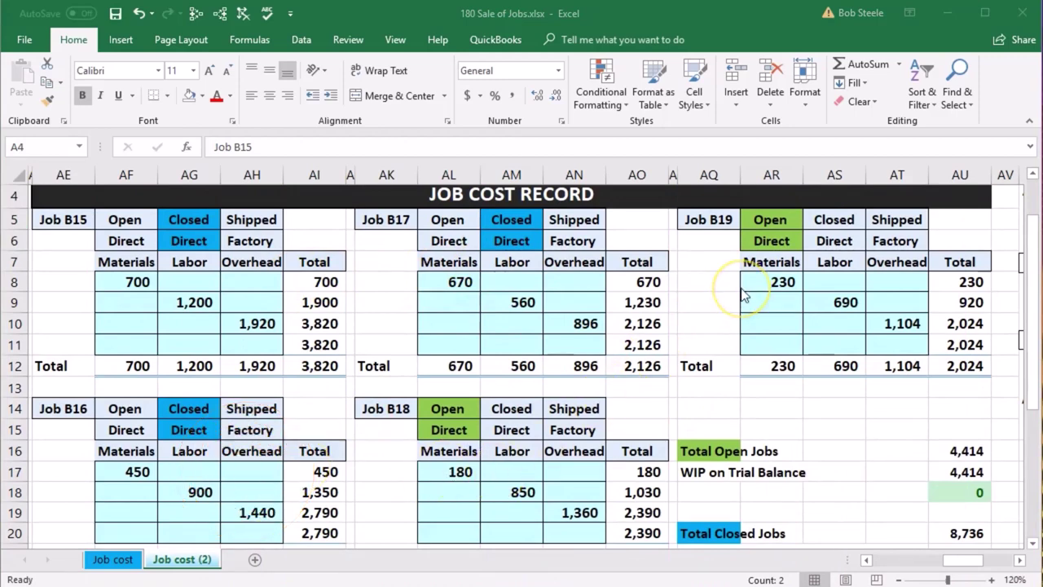
pyautogui.scroll(-1, 717, 432)
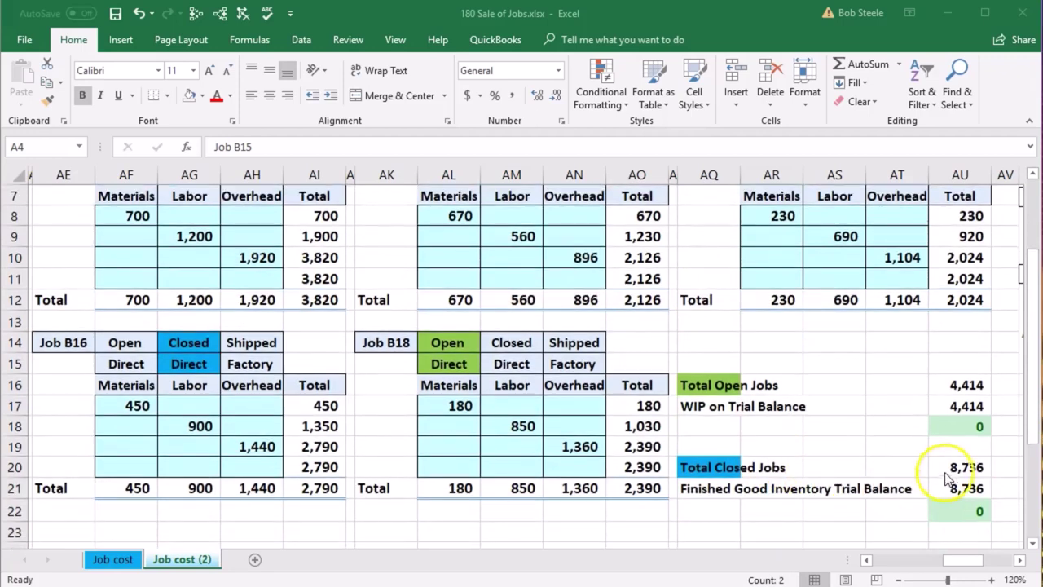
# Trace the precedents of the Total Closed Jobs amount in AU20
pyautogui.click(961, 466)
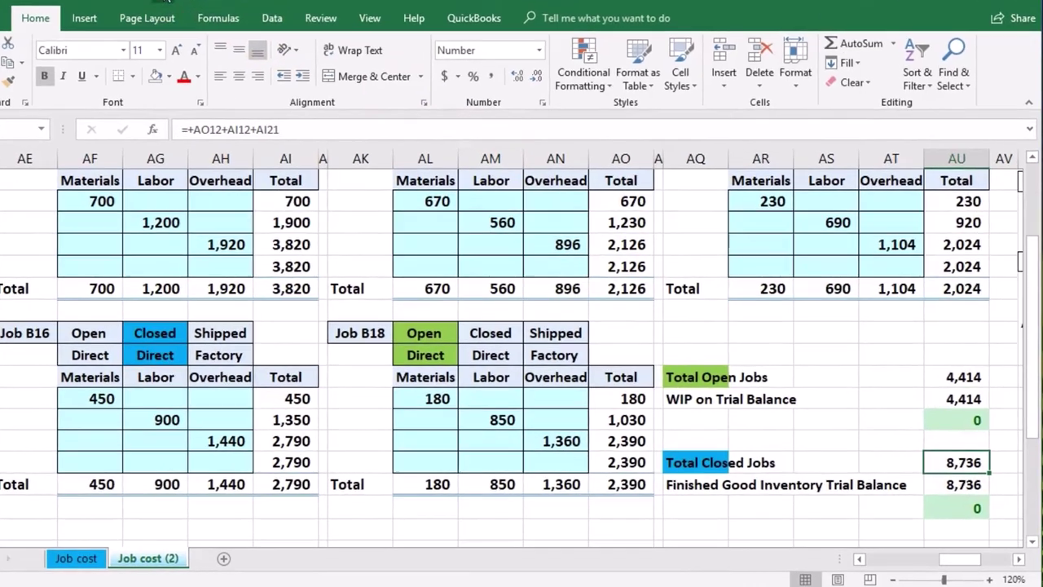
pyautogui.click(208, 18)
pyautogui.scroll(1, 403, 286)
pyautogui.scroll(-1, 346, 265)
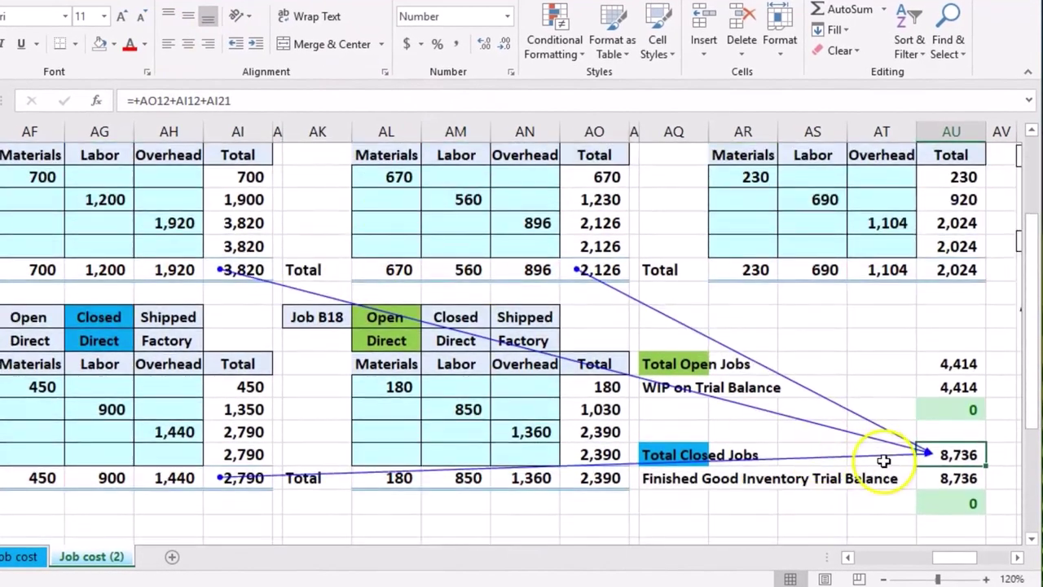
# Trace the Finished Good Inventory Trial Balance amount in AU21 back to M10 and ledger balance U20, and remove the arrows
pyautogui.click(975, 478)
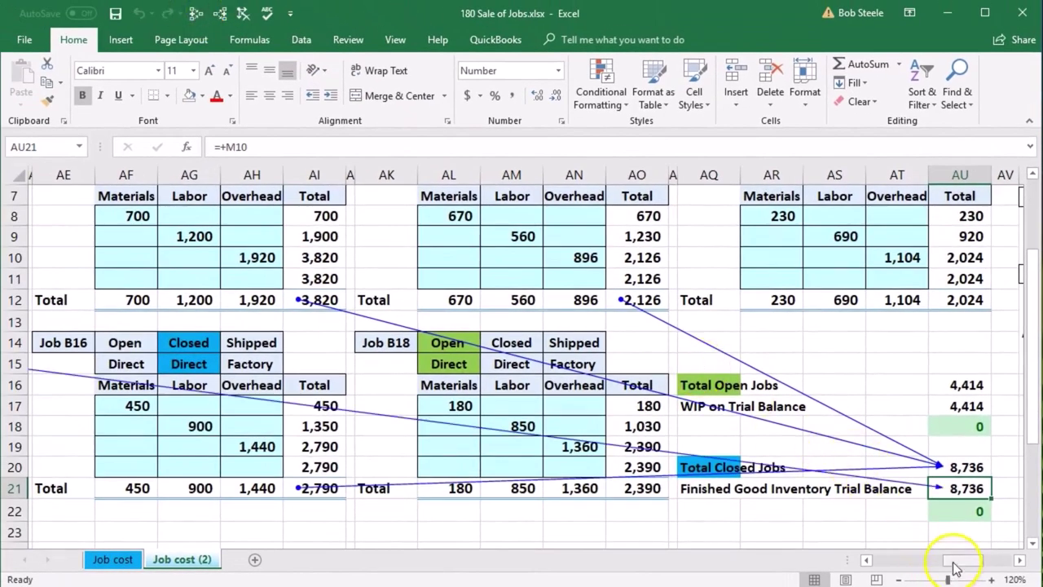
pyautogui.moveTo(956, 568); pyautogui.dragTo(906, 560)
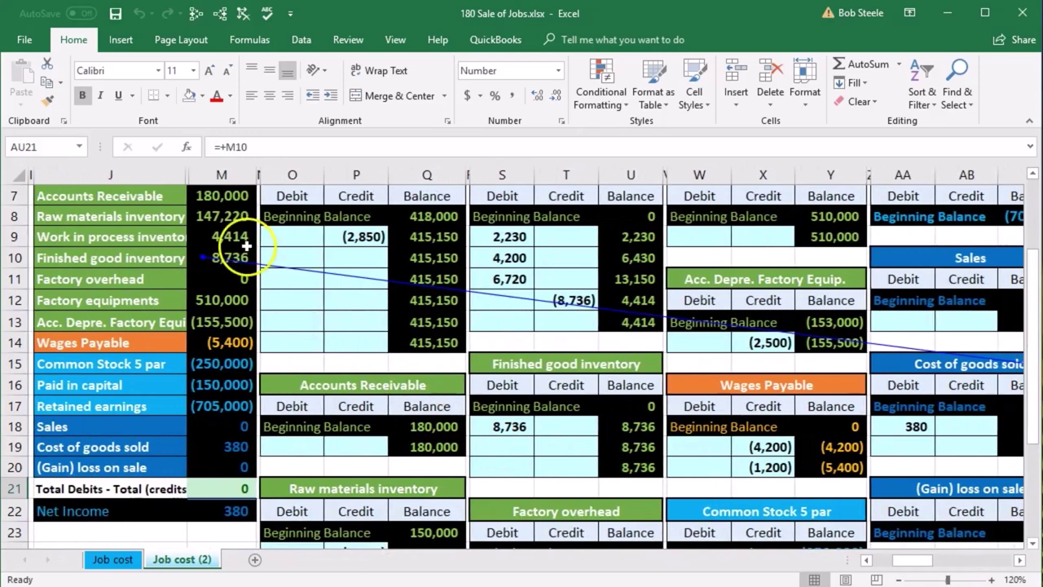
pyautogui.click(242, 255)
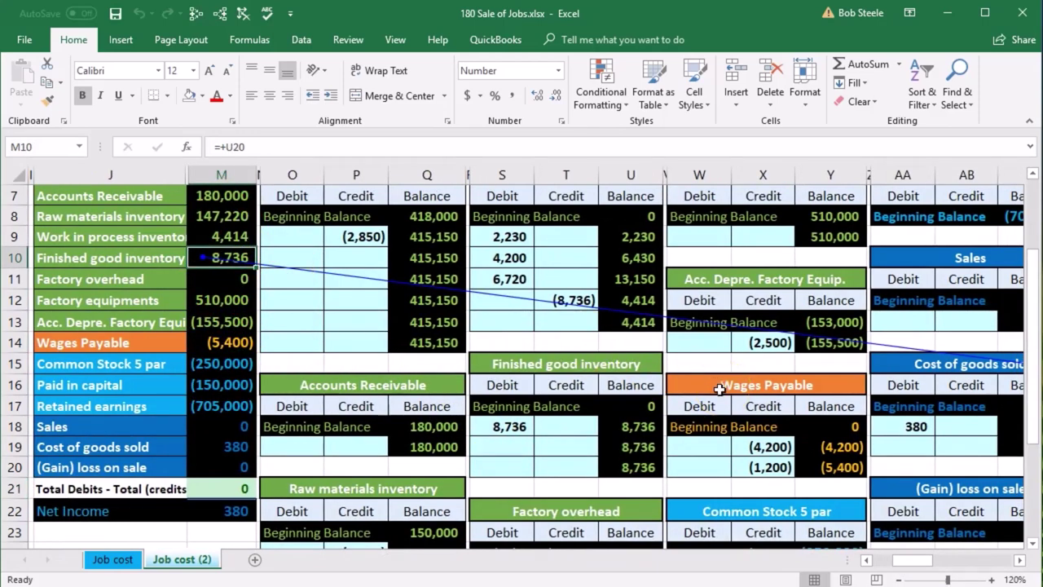
pyautogui.click(642, 462)
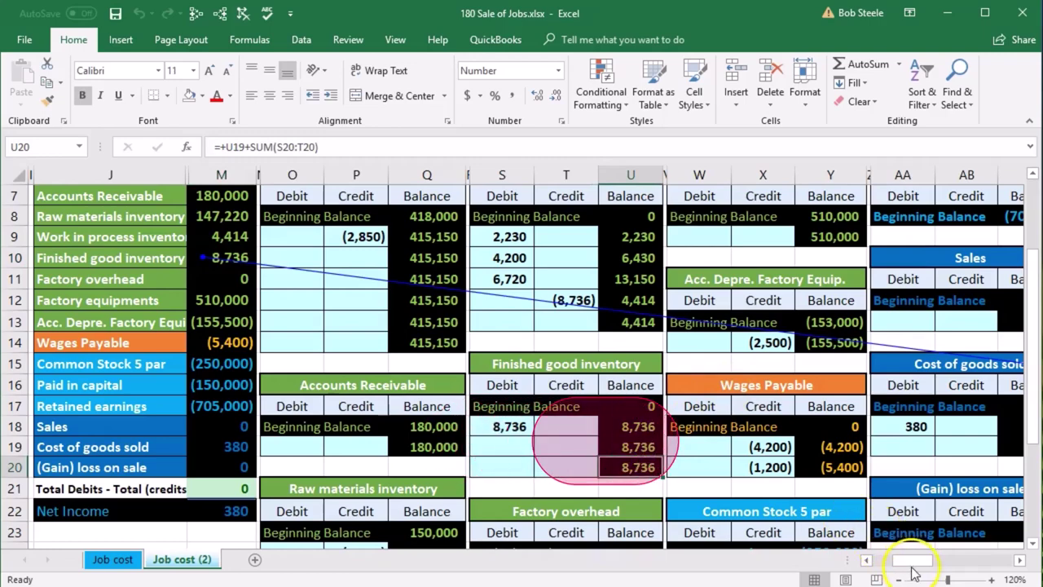
pyautogui.moveTo(913, 561); pyautogui.dragTo(970, 569)
pyautogui.click(245, 13)
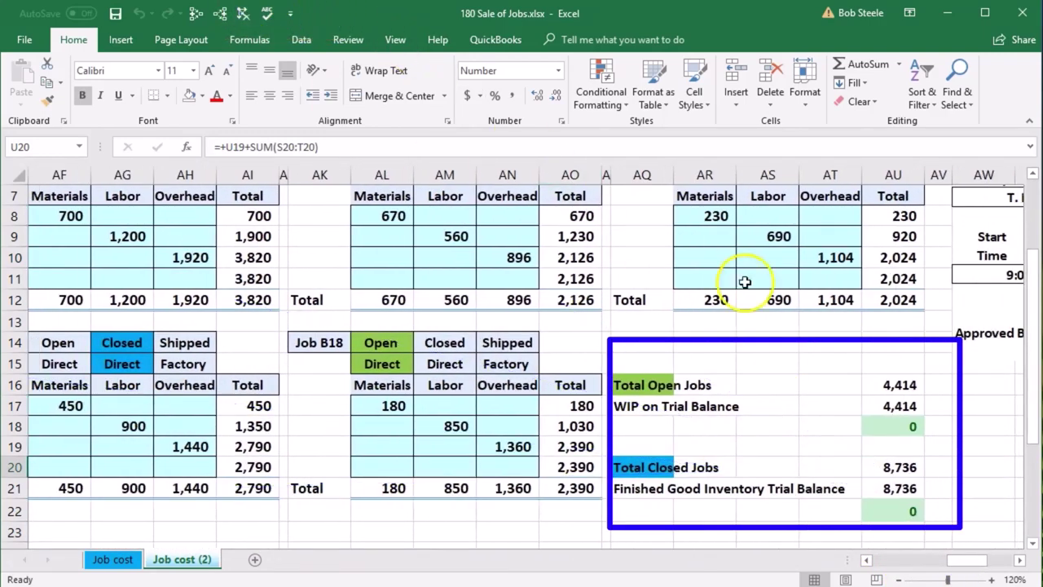
# Trace the precedents of the Total Open Jobs amount in AU16
pyautogui.click(896, 385)
pyautogui.scroll(1, 886, 387)
pyautogui.scroll(1, 886, 387)
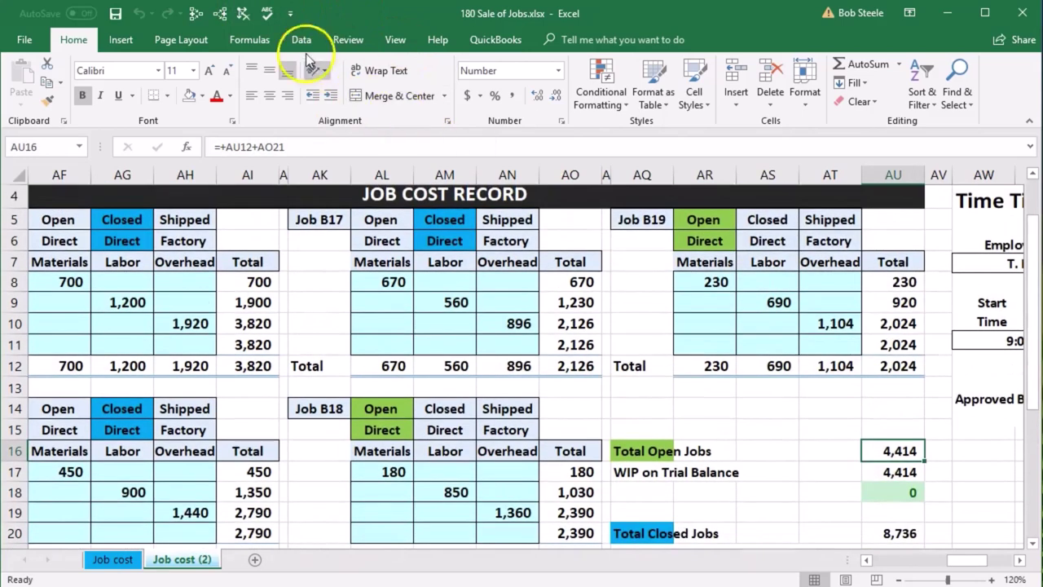
pyautogui.click(196, 13)
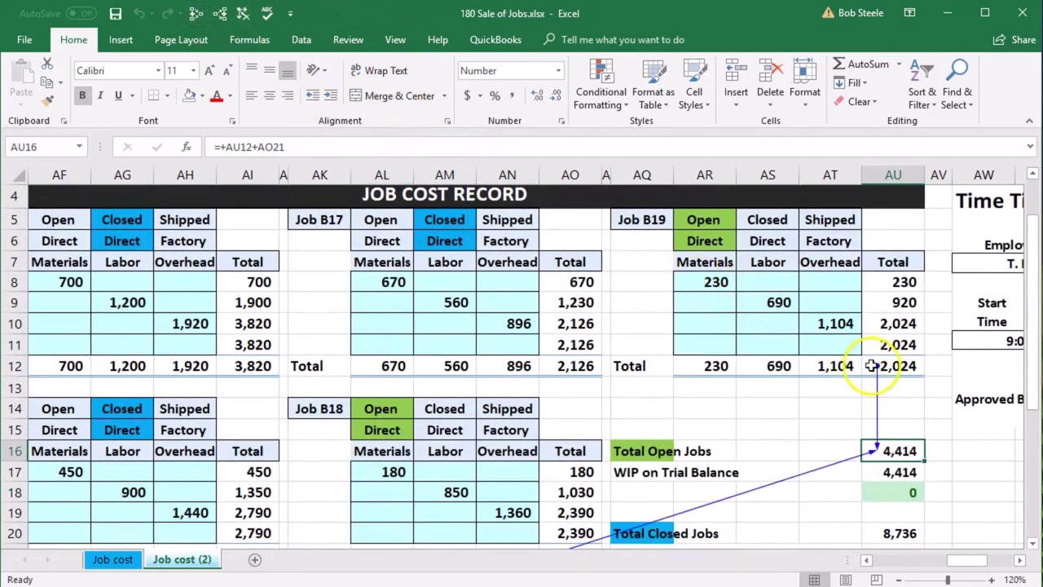
# Trace the WIP on Trial Balance amount in AU17 back to M9 and ledger balance U13, and remove the arrows
pyautogui.click(893, 473)
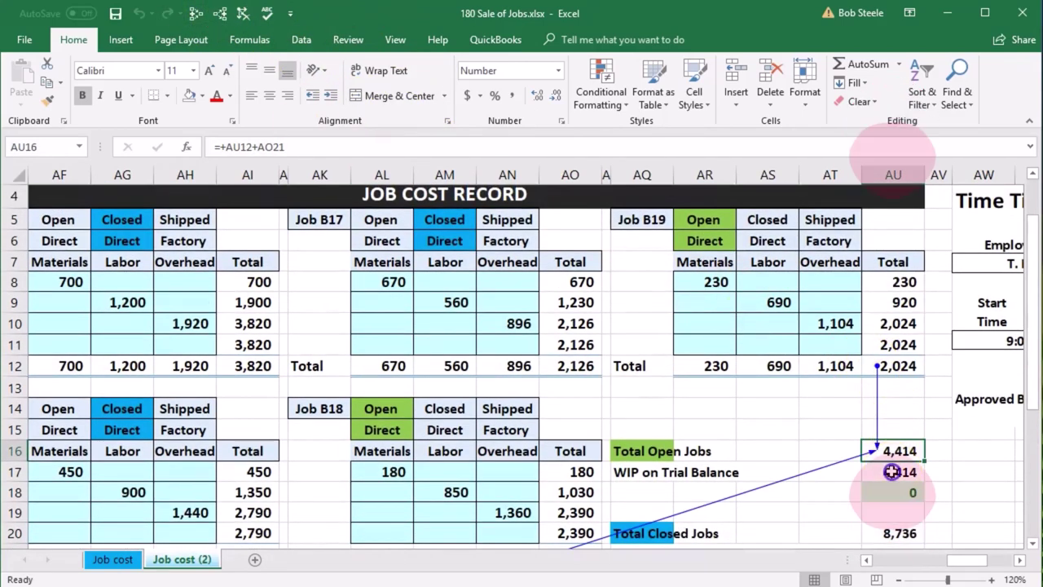
pyautogui.click(195, 13)
pyautogui.moveTo(962, 561); pyautogui.dragTo(892, 561)
pyautogui.click(581, 302)
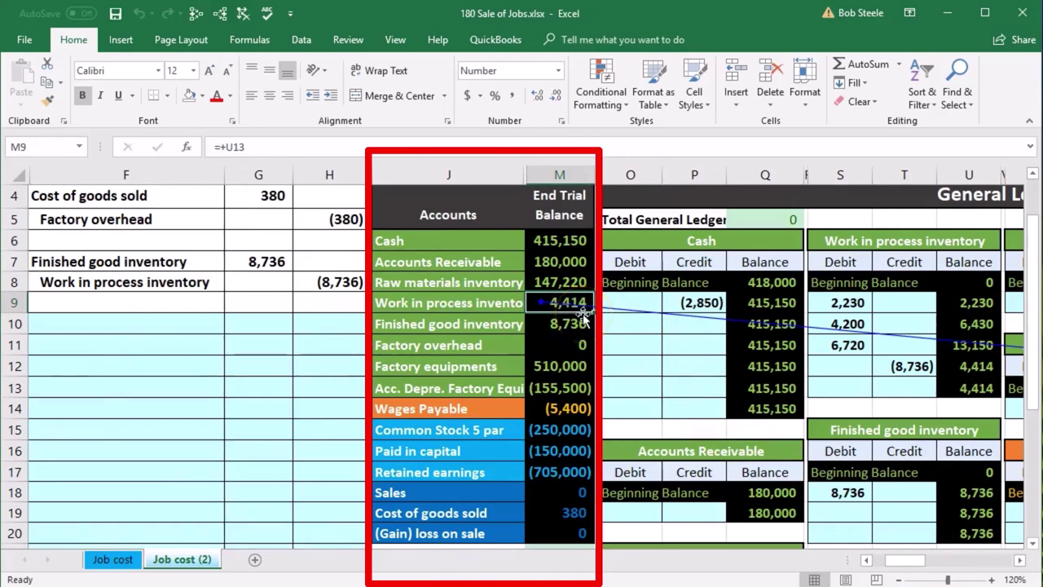
pyautogui.click(1020, 560)
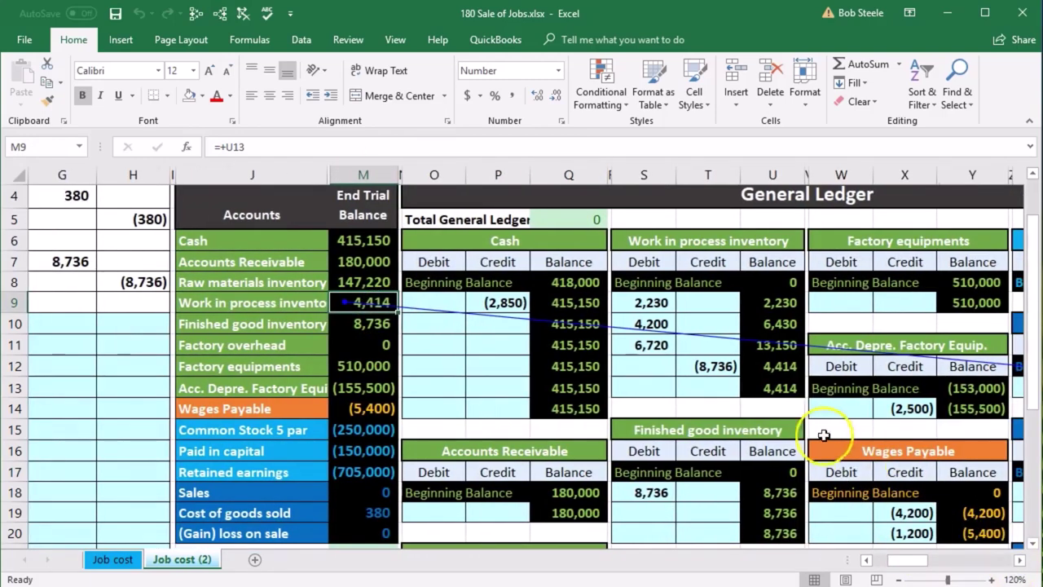
pyautogui.click(776, 393)
pyautogui.click(1019, 560)
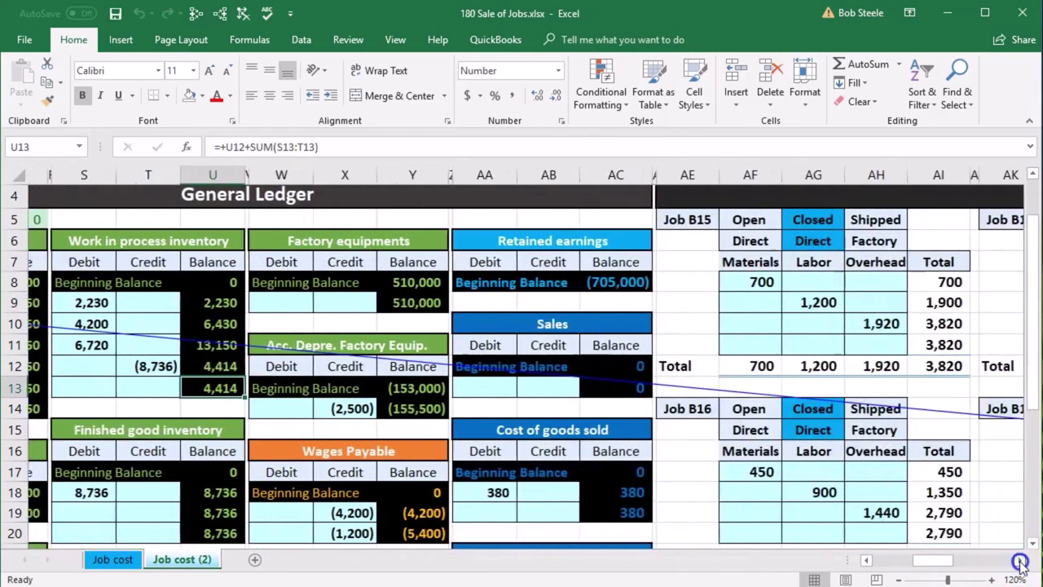
pyautogui.click(1020, 560)
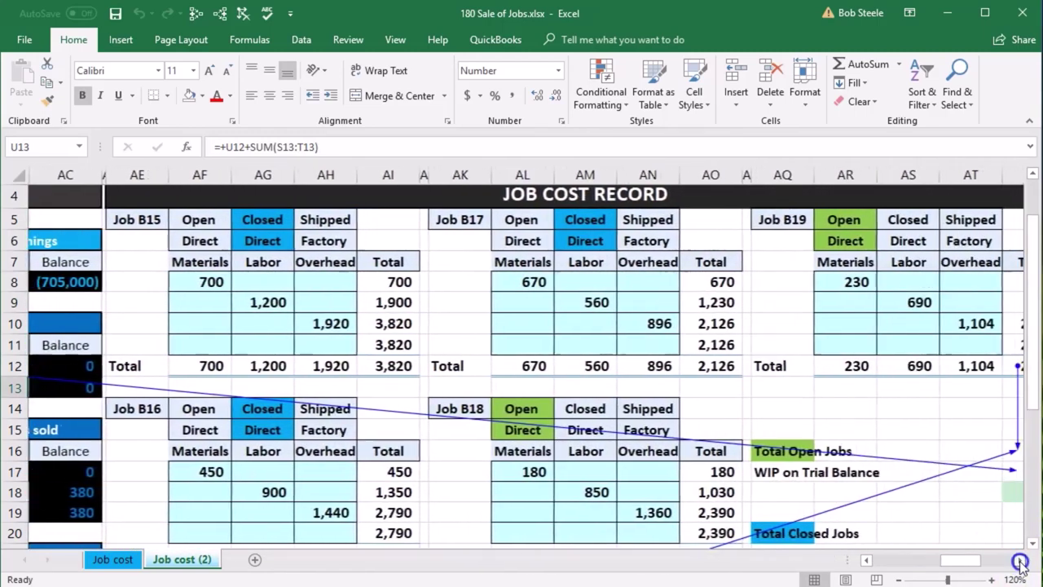
pyautogui.click(1019, 560)
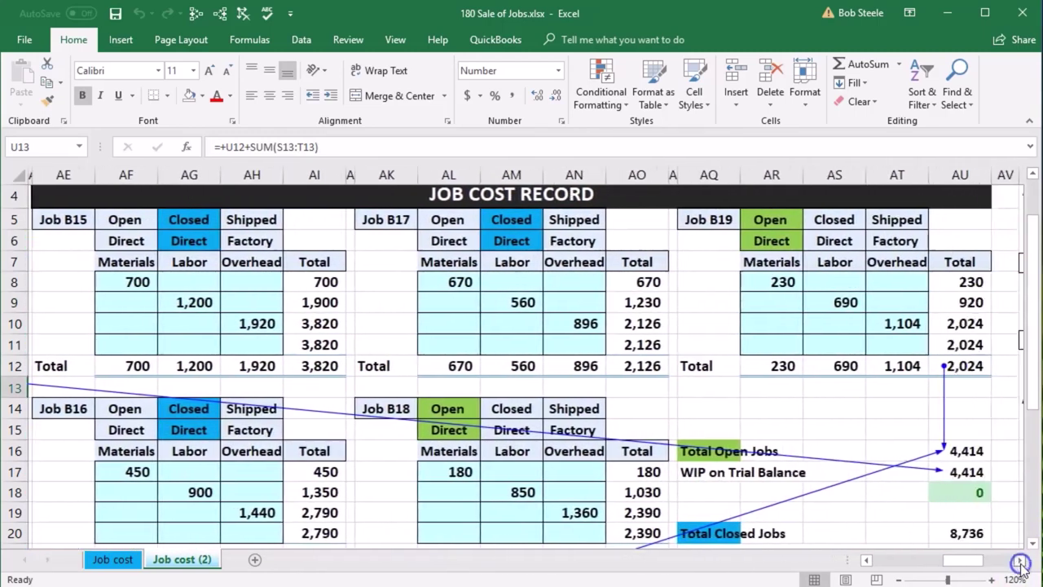
pyautogui.click(243, 13)
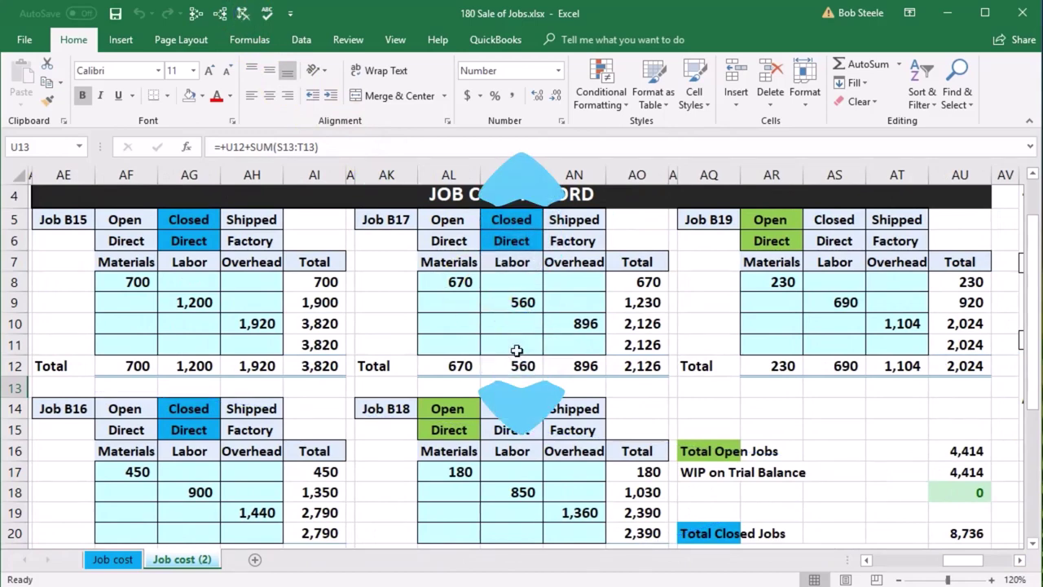
# Review the Open status label on job B19 and the Closed and Shipped labels on job B17
pyautogui.click(767, 221)
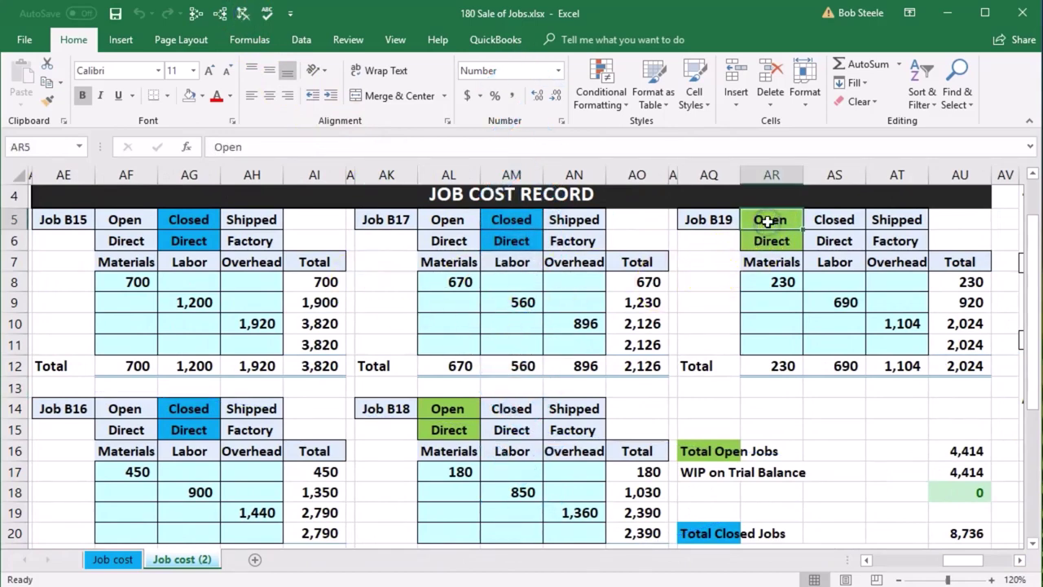
pyautogui.click(522, 226)
pyautogui.click(521, 226)
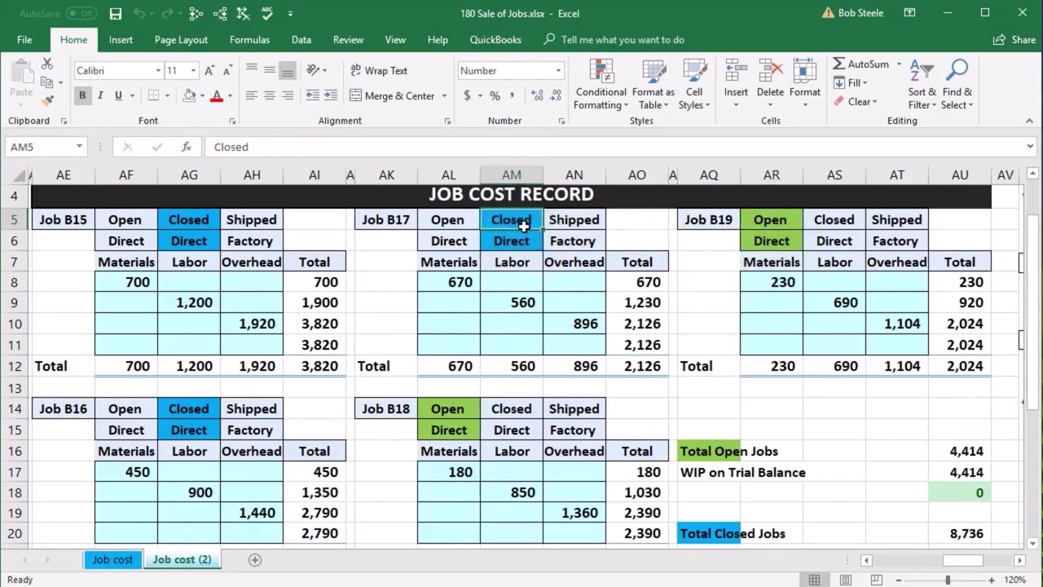
pyautogui.click(559, 216)
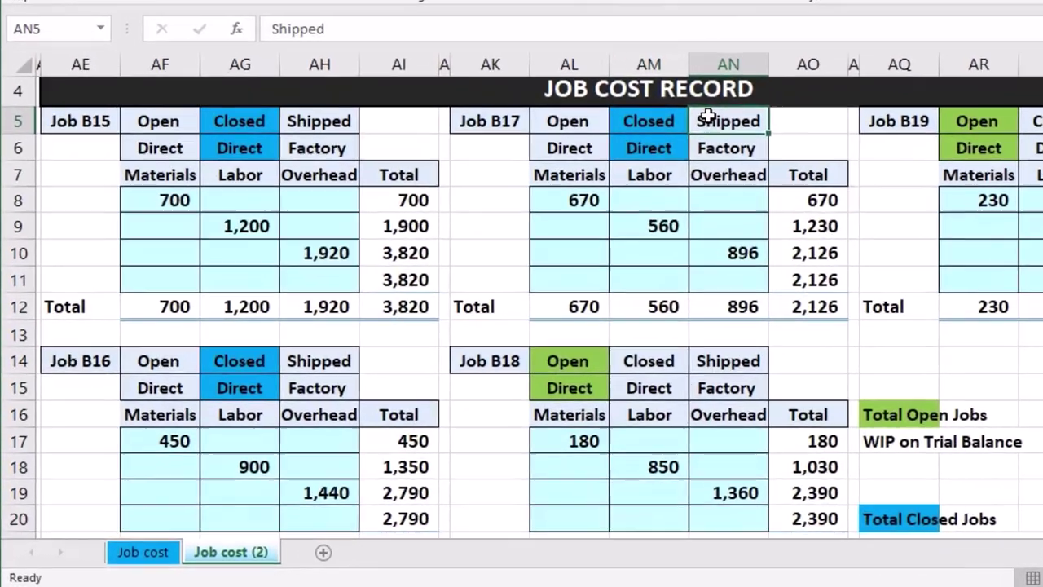
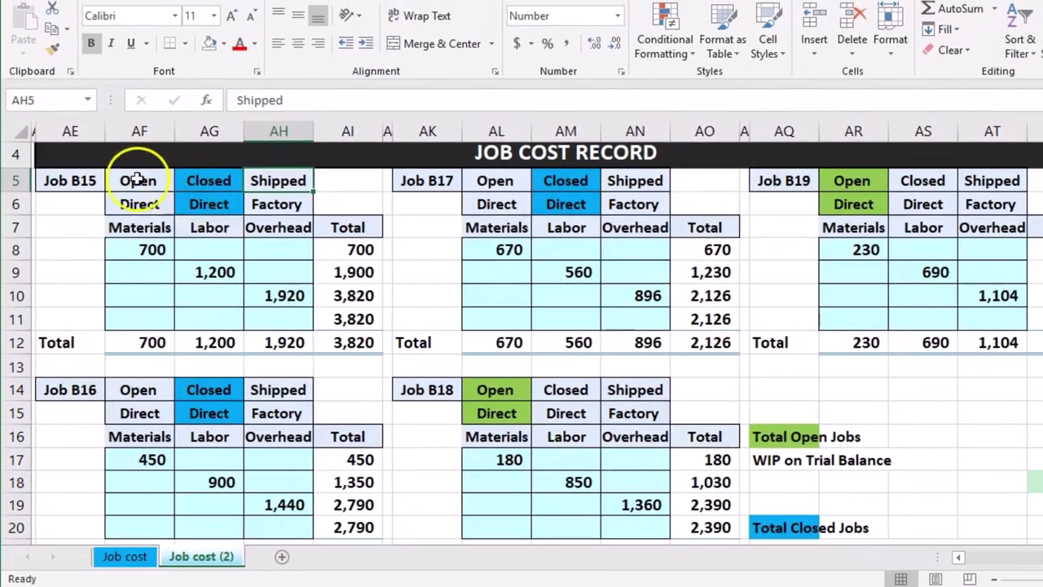
# Remove the blue Closed highlight from job B15 by copying the format of AF5:AF6 onto AG5:AG6
pyautogui.moveTo(139, 179); pyautogui.dragTo(128, 205)
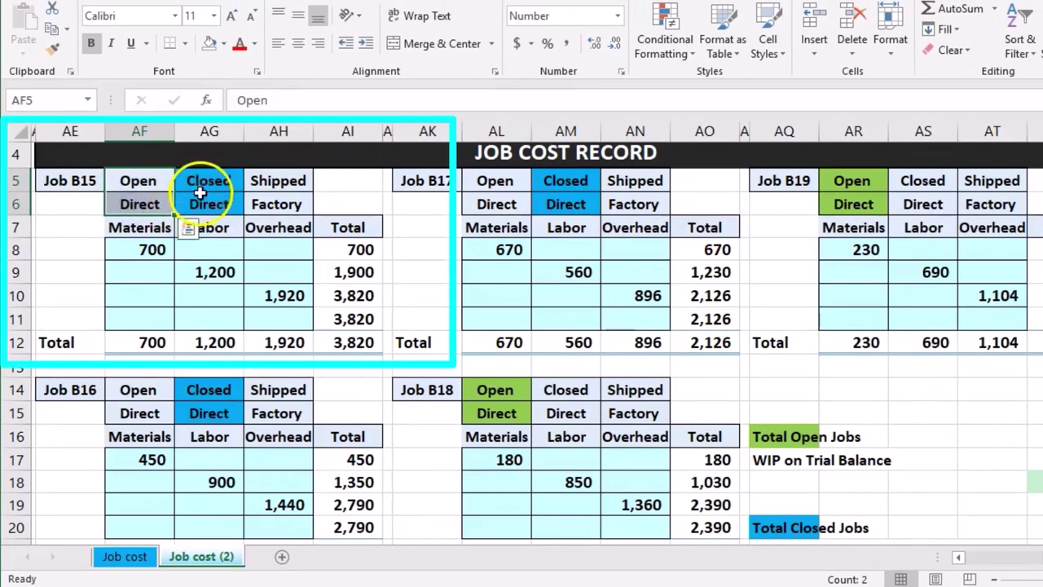
pyautogui.moveTo(133, 177); pyautogui.dragTo(140, 204)
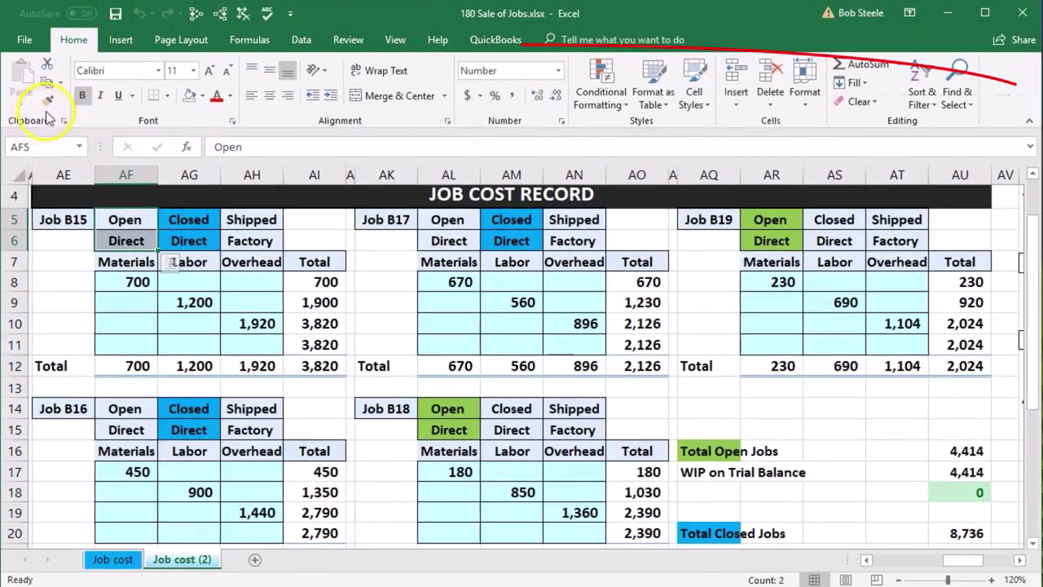
pyautogui.click(47, 104)
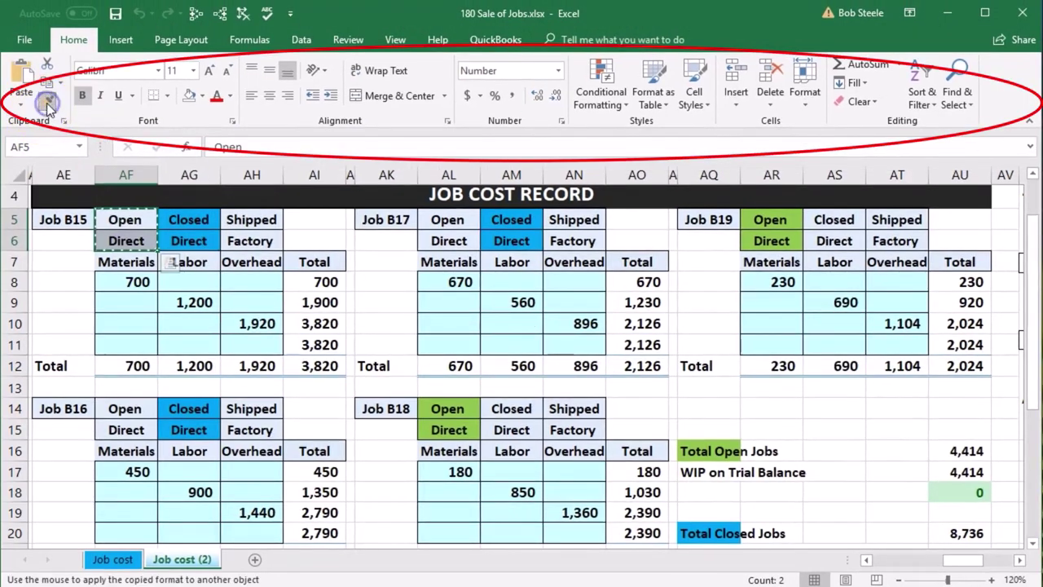
pyautogui.click(188, 222)
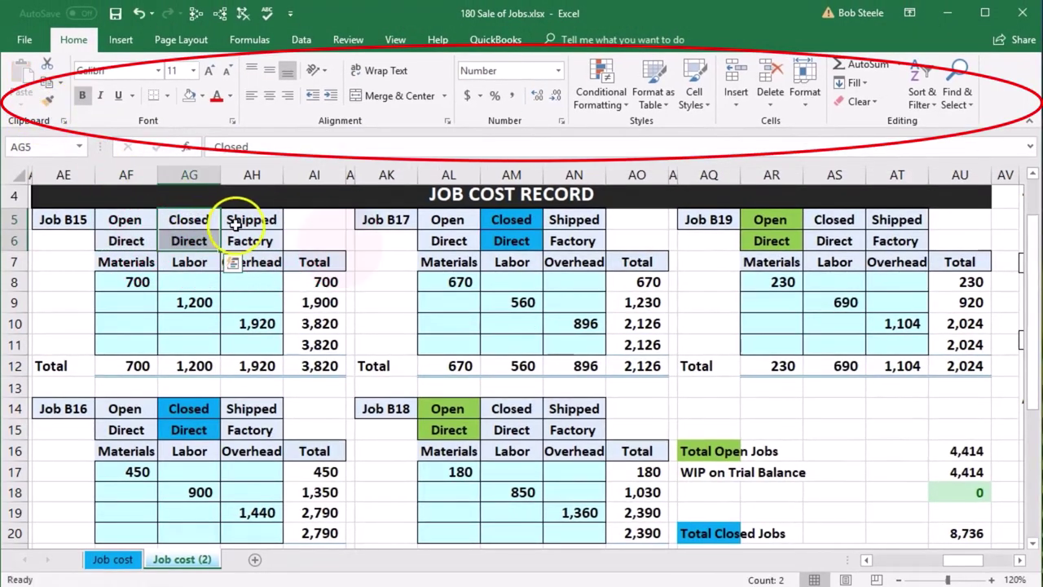
# Fill job B15's Shipped status cell AH5 with yellow
pyautogui.click(243, 224)
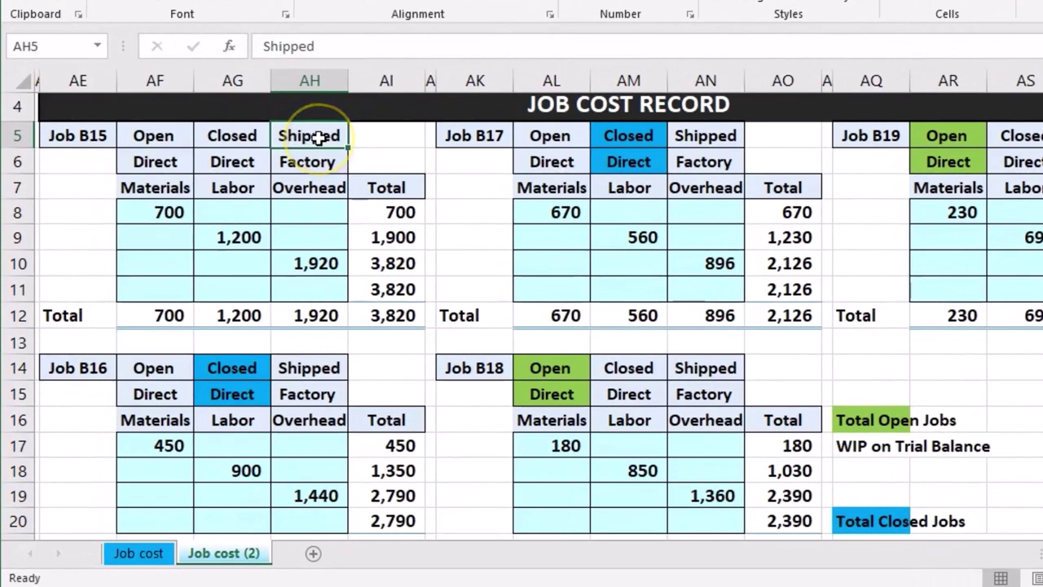
pyautogui.rightClick(323, 140)
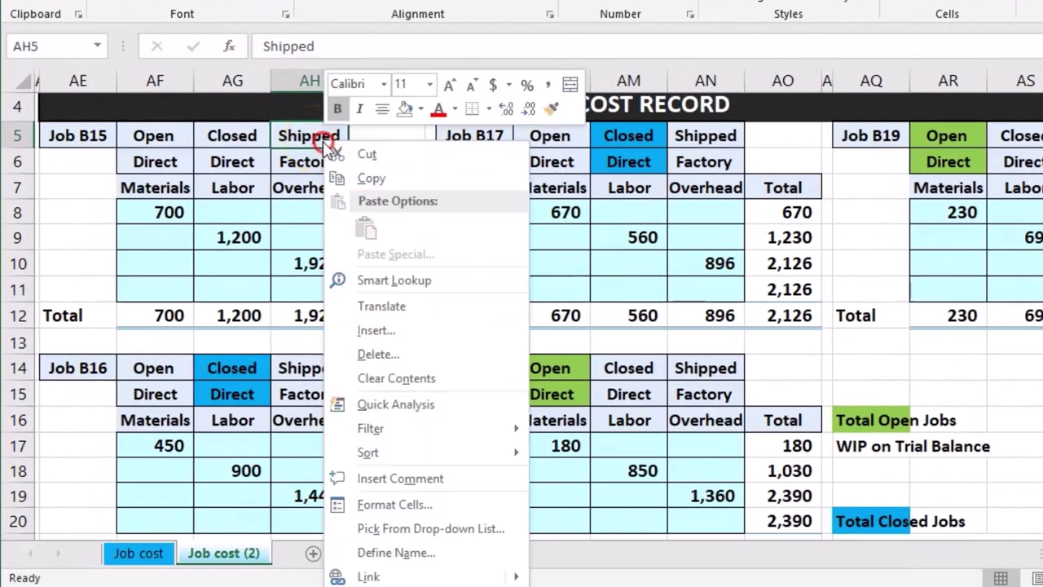
pyautogui.click(419, 109)
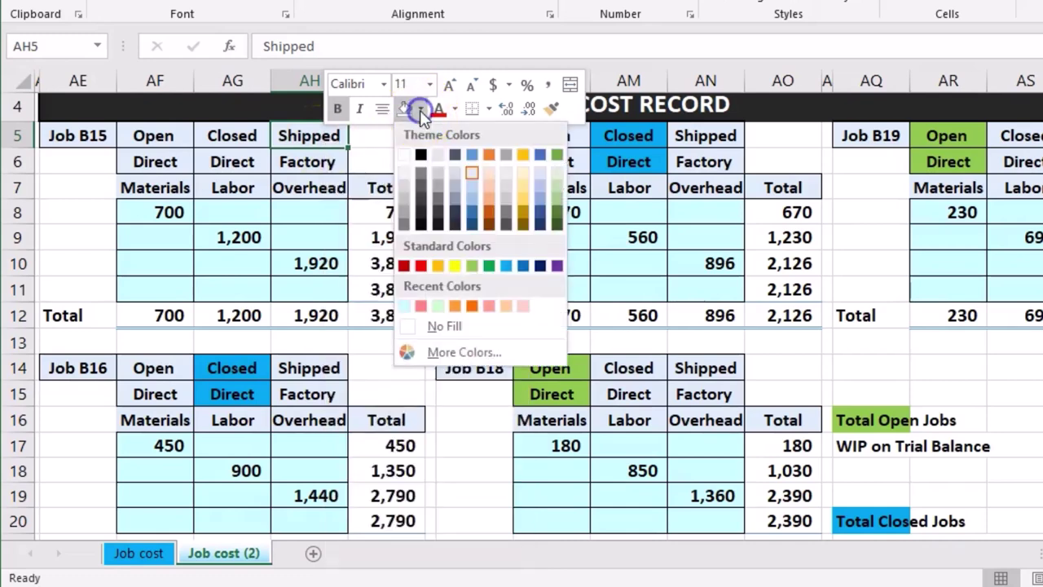
pyautogui.click(454, 265)
pyautogui.click(329, 157)
pyautogui.click(330, 142)
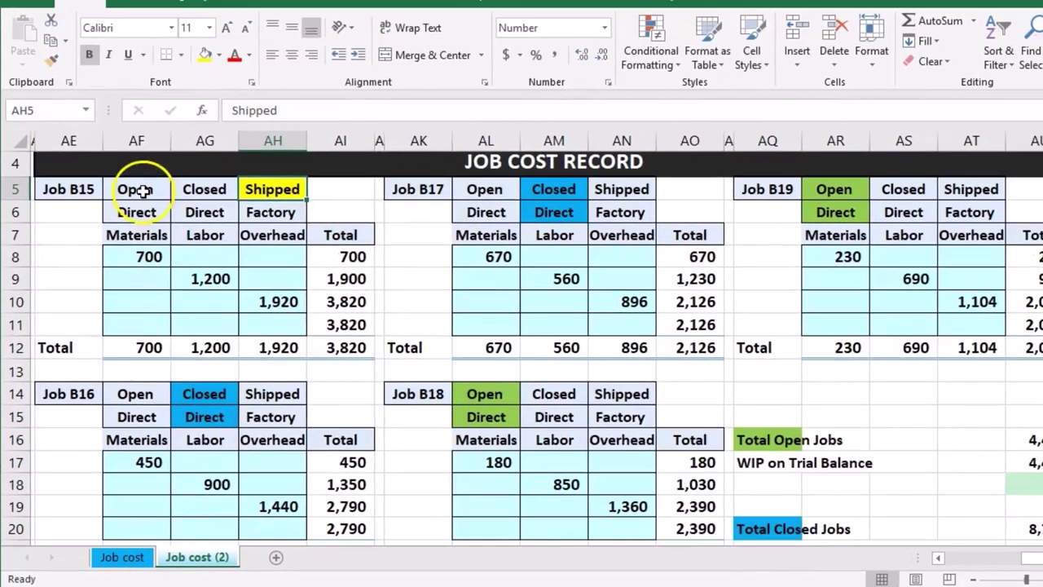
# Copy the formatting of job B15's status header AF5:AH6 onto job B16's header at AF14:AH15
pyautogui.moveTo(153, 135); pyautogui.dragTo(298, 158)
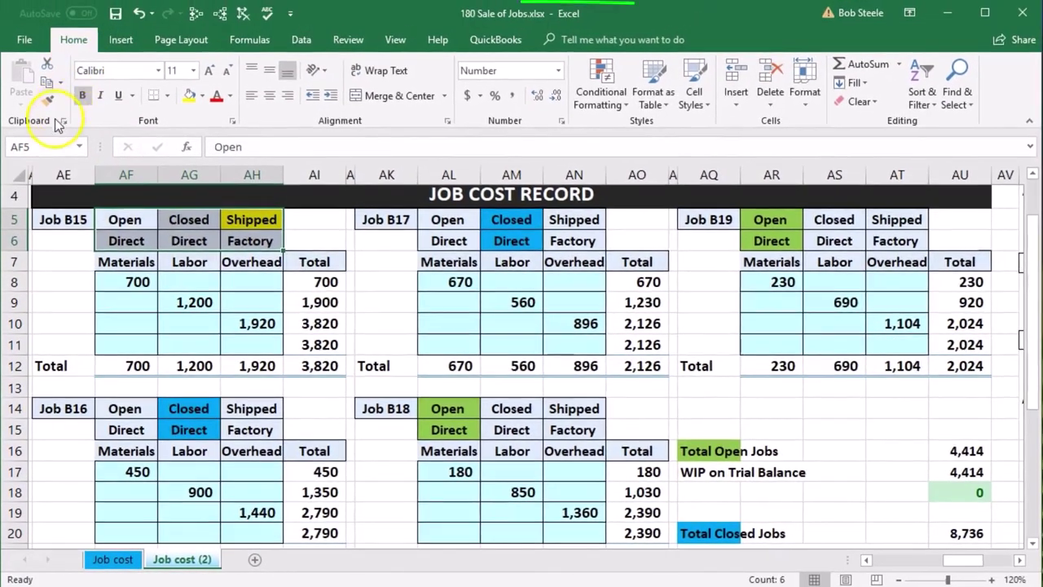
pyautogui.click(46, 103)
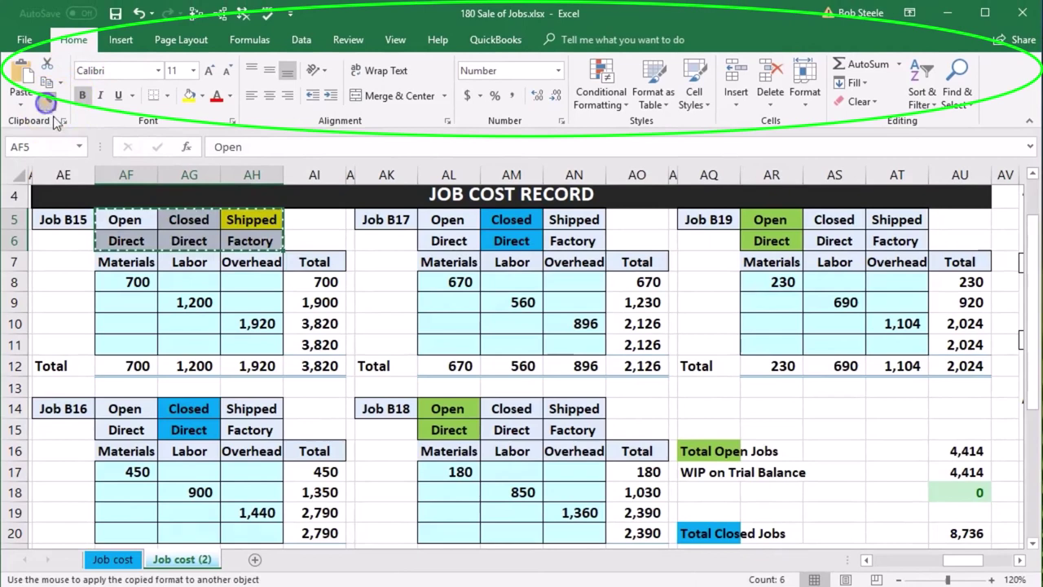
pyautogui.click(131, 409)
pyautogui.click(129, 429)
pyautogui.click(251, 407)
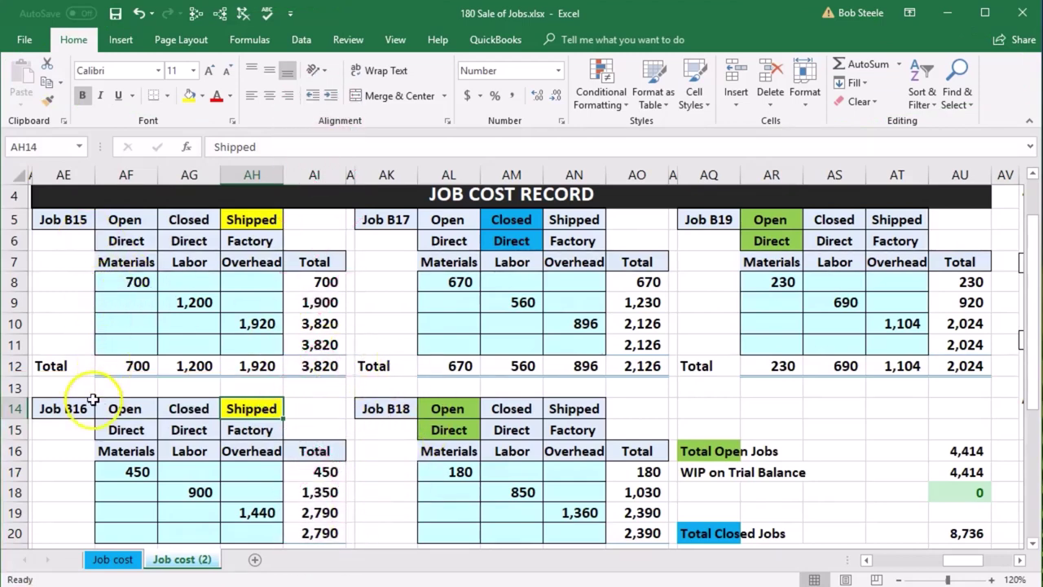
# Check the combined cost of jobs B15 and B16 from their totals in AI12 and AI21
pyautogui.scroll(-1, 326, 384)
pyautogui.click(322, 300)
pyautogui.click(322, 487)
pyautogui.click(318, 300)
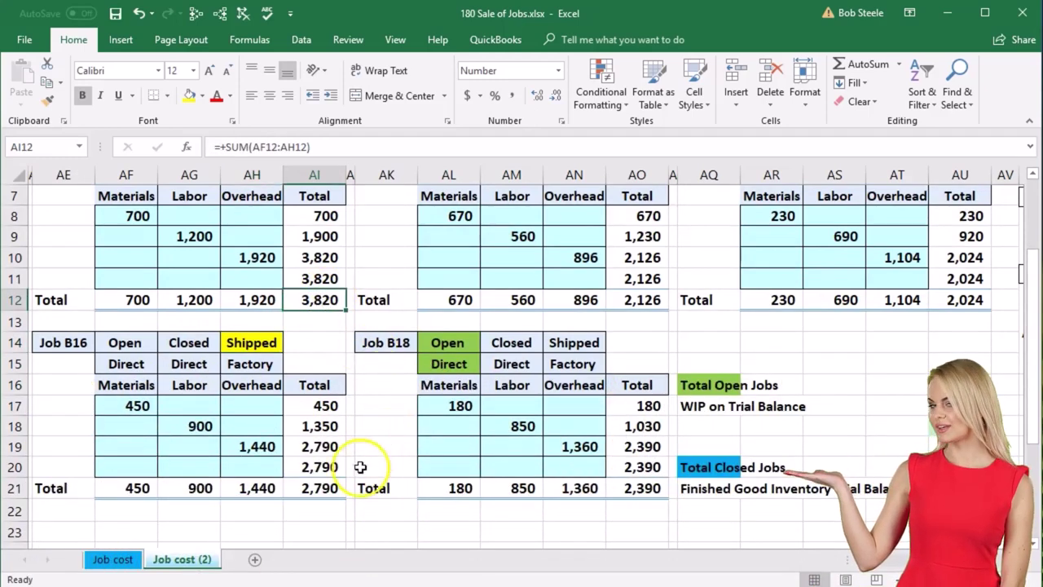
pyautogui.keyDown('ctrl'); pyautogui.click(337, 488); pyautogui.keyUp('ctrl')
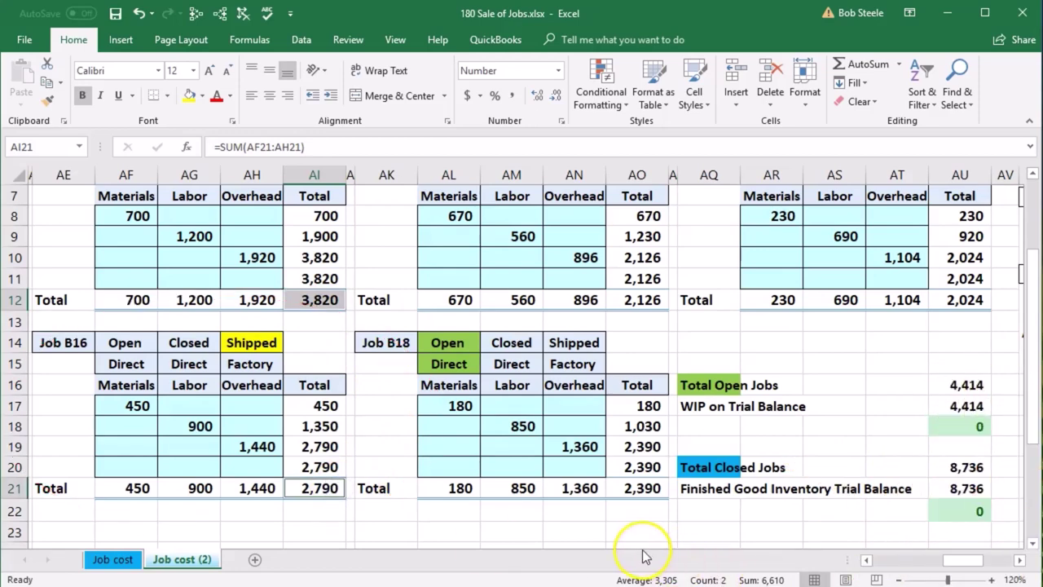
# Copy the Accounts Receivable account name from J7 of the trial balance and paste it as values into journal cell F10
pyautogui.scroll(1, 643, 557)
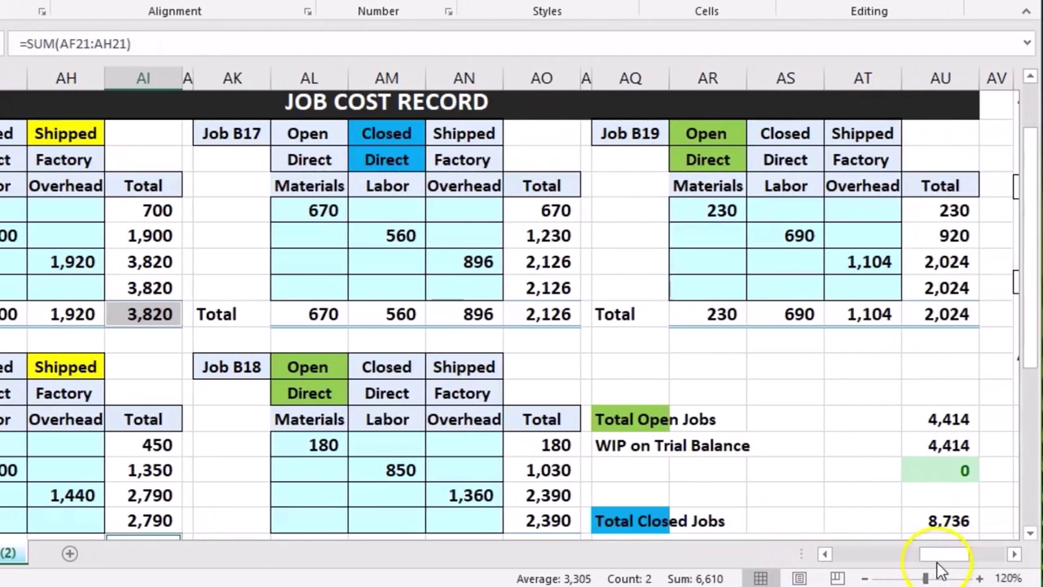
pyautogui.moveTo(937, 562); pyautogui.dragTo(839, 552)
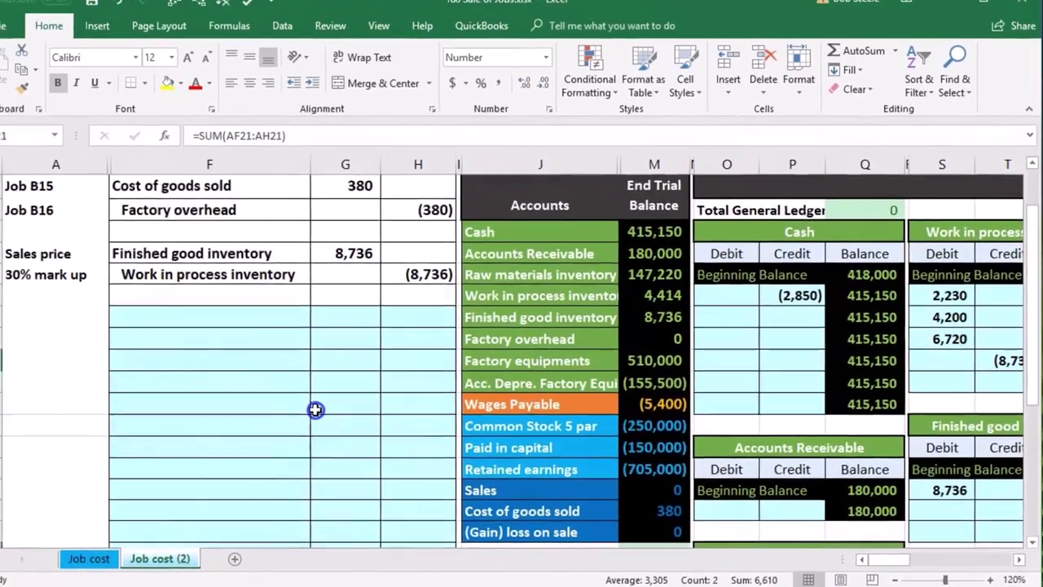
pyautogui.click(191, 380)
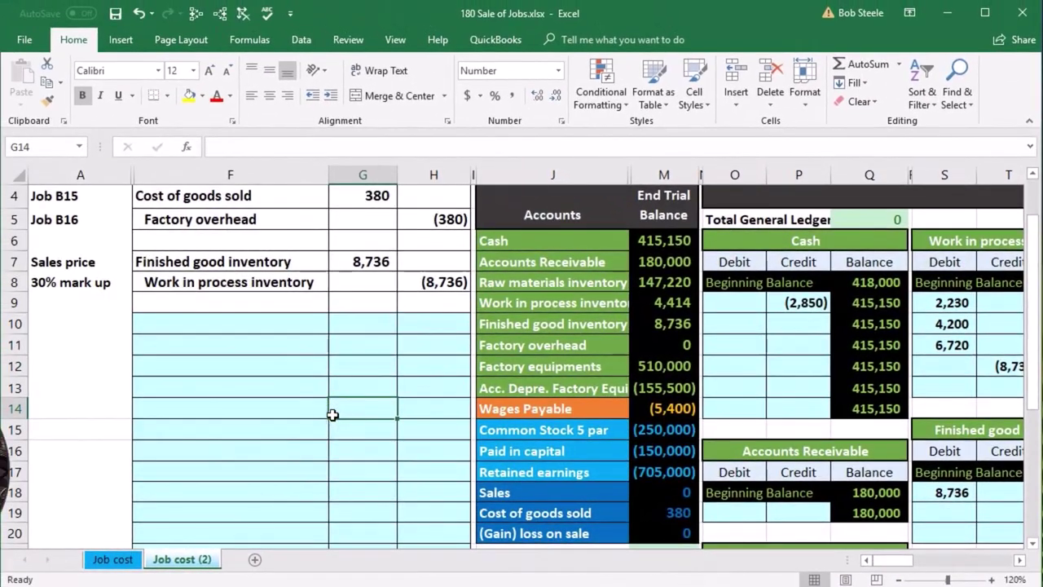
pyautogui.click(301, 391)
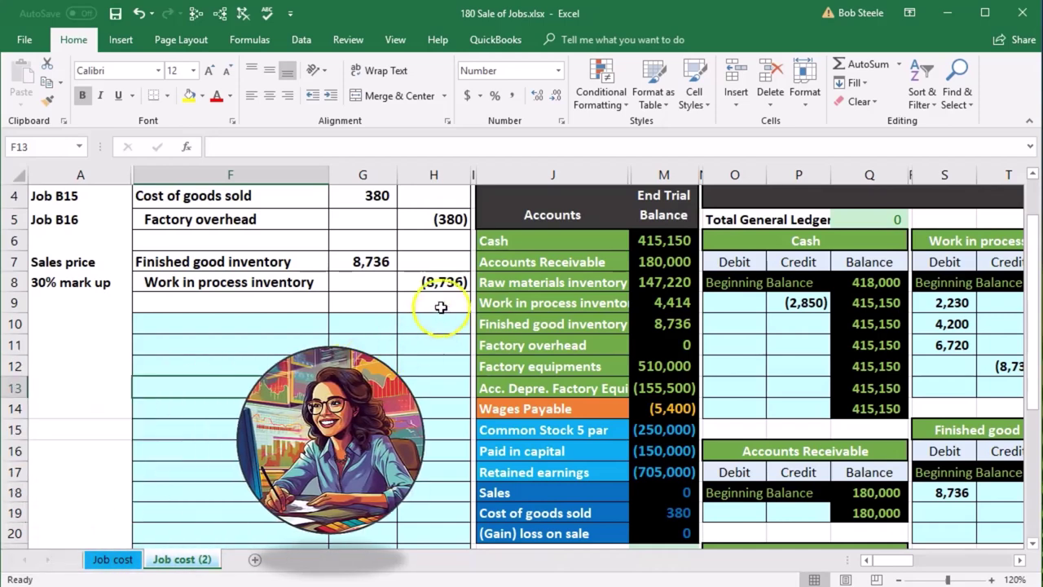
pyautogui.click(529, 258)
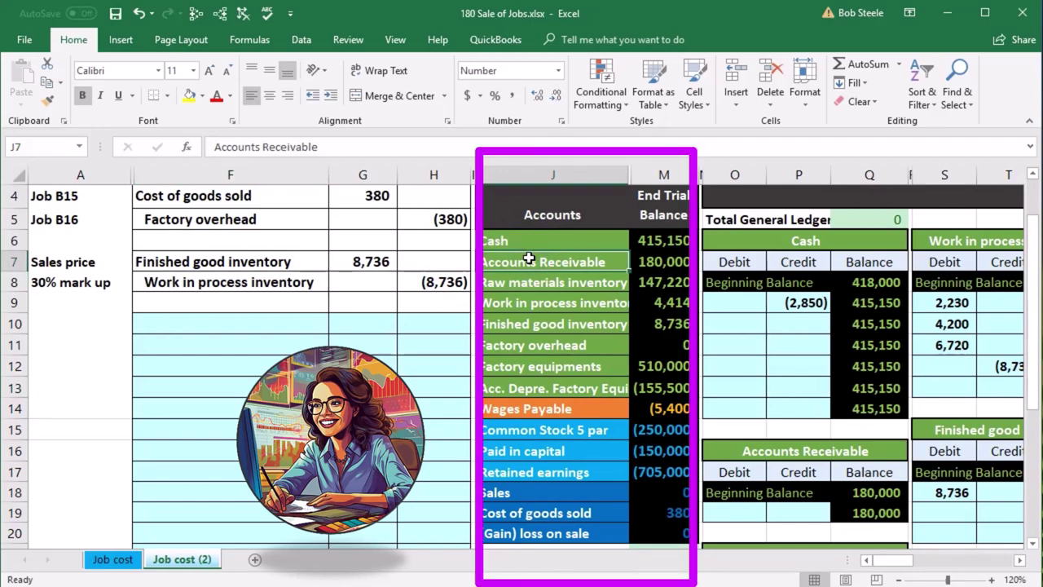
pyautogui.click(672, 260)
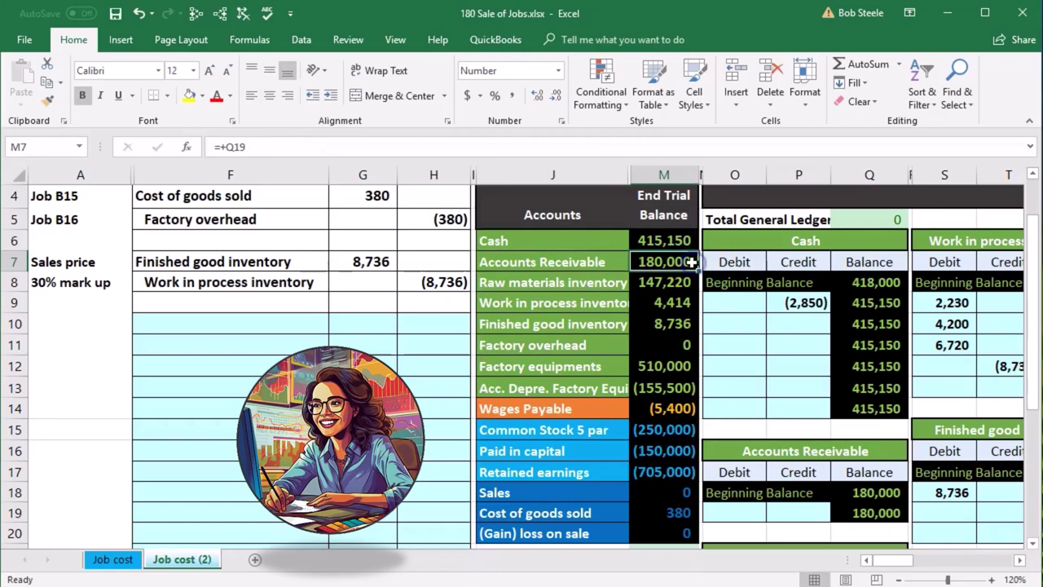
pyautogui.rightClick(589, 261)
pyautogui.click(626, 290)
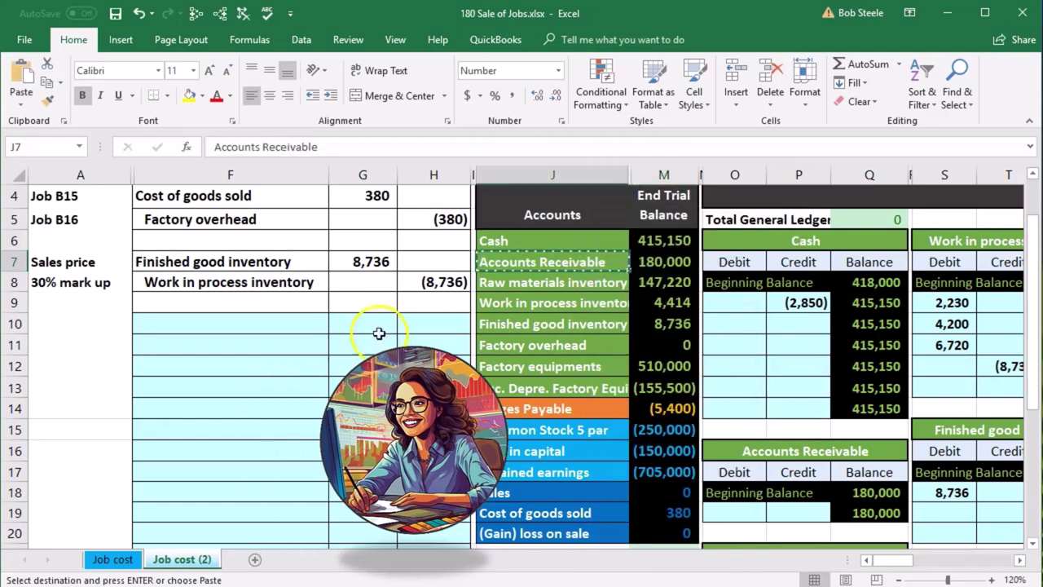
pyautogui.click(280, 324)
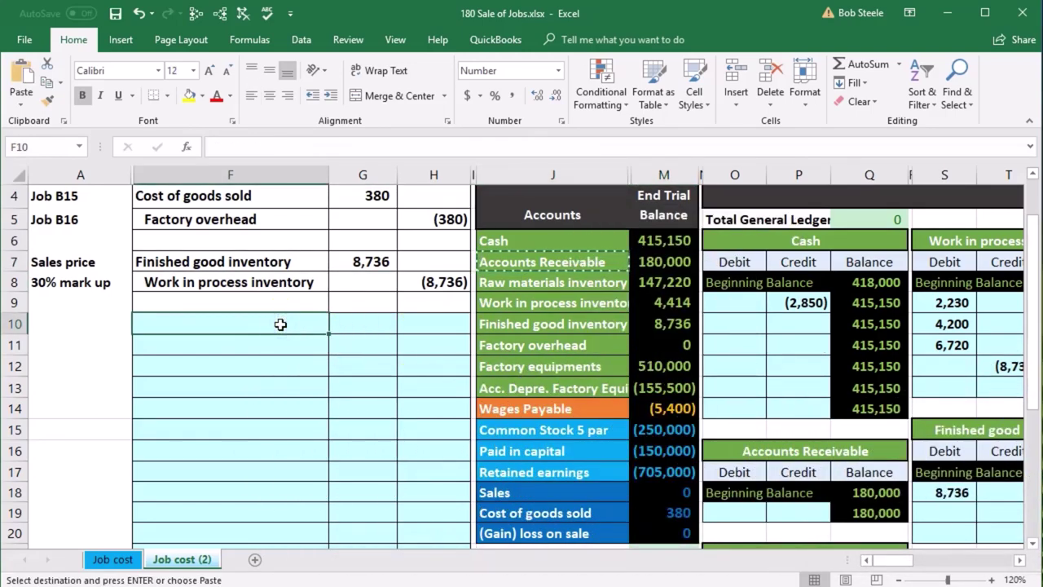
pyautogui.rightClick(280, 325)
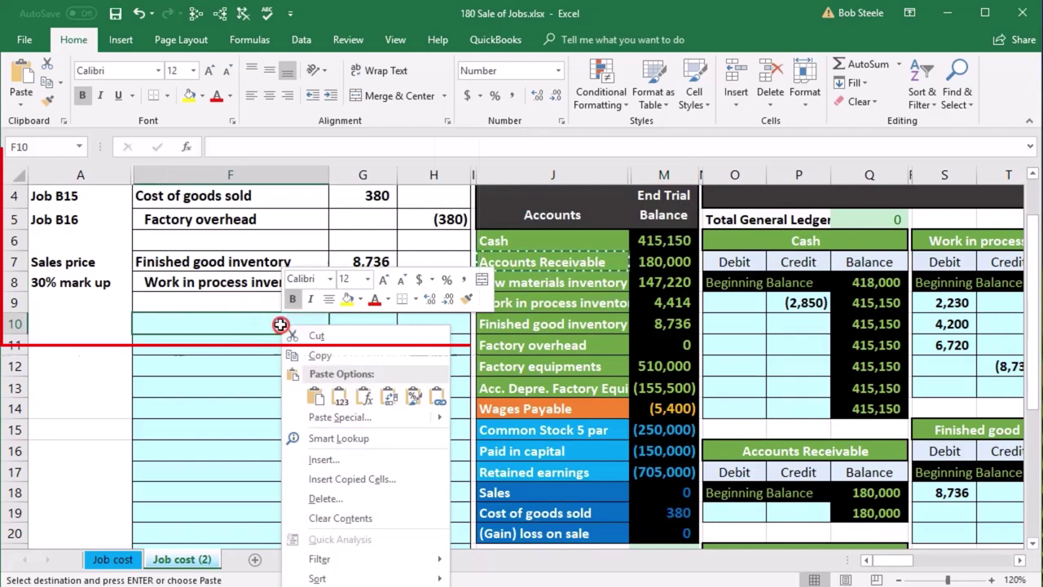
pyautogui.click(338, 393)
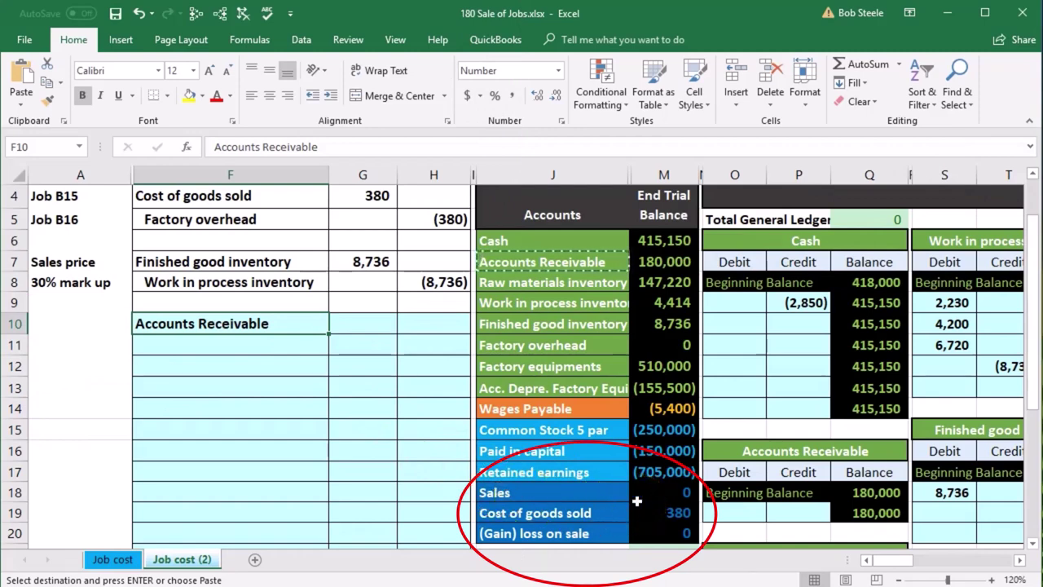
# Copy the Sales account name from J18 and paste it as values into F11 as the indented credit account
pyautogui.click(610, 490)
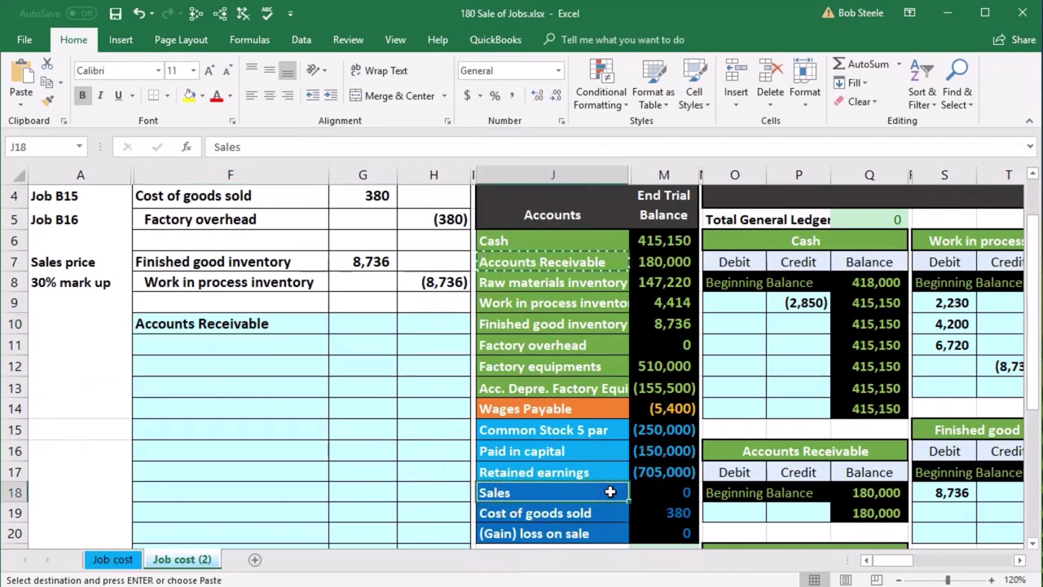
pyautogui.rightClick(607, 497)
pyautogui.click(645, 141)
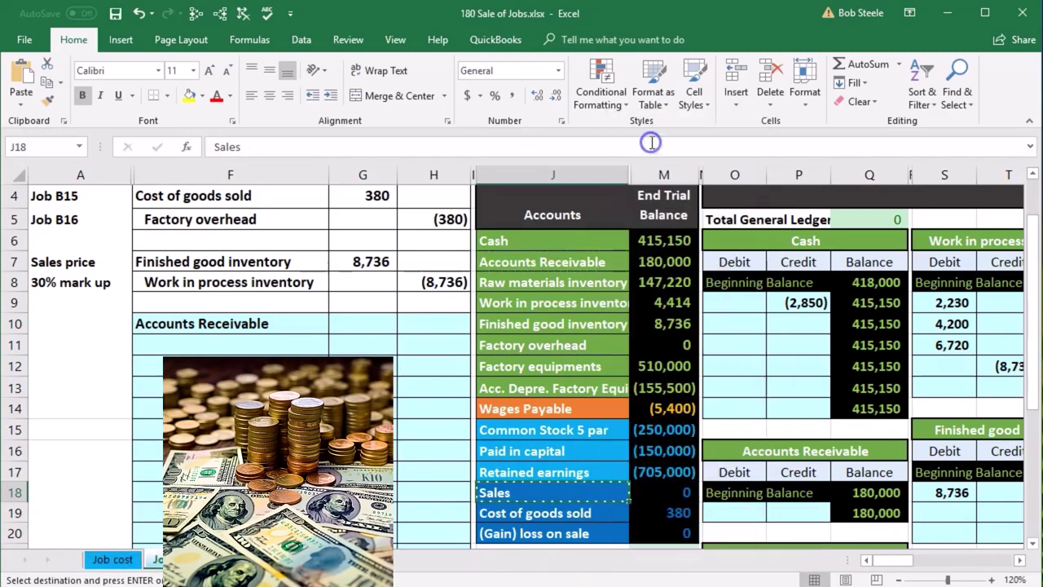
pyautogui.click(240, 345)
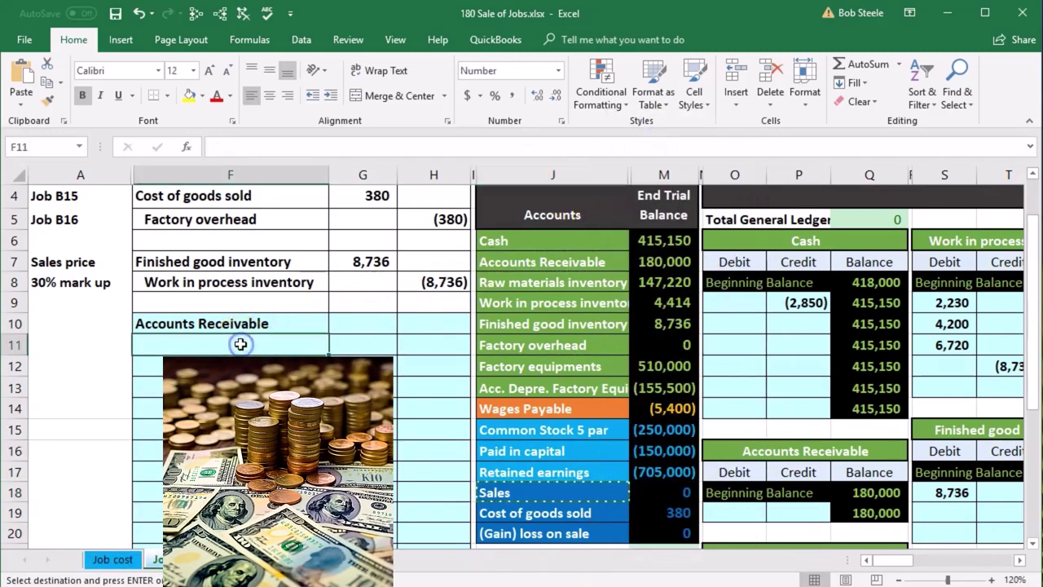
pyautogui.rightClick(240, 345)
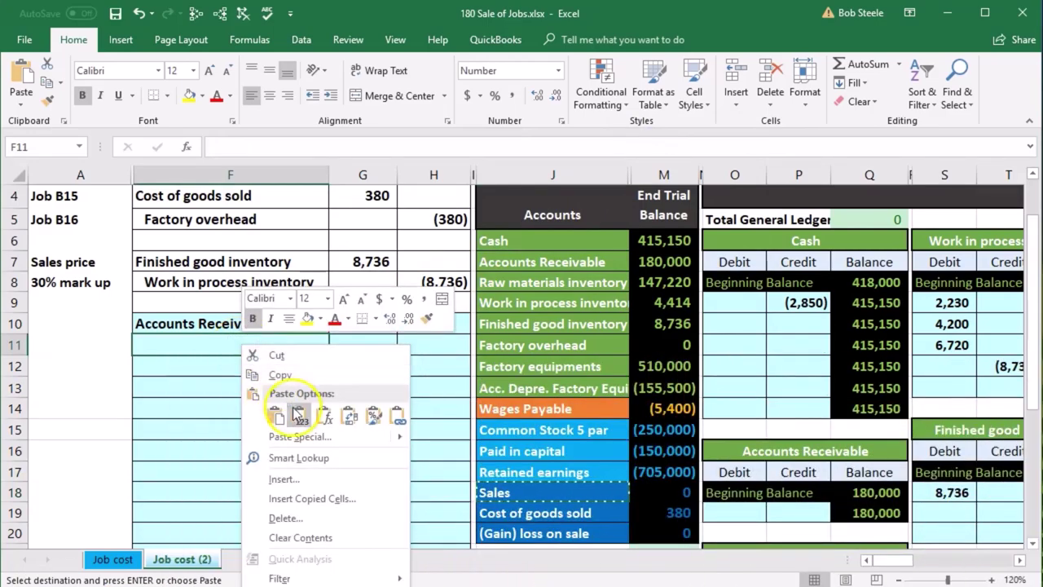
pyautogui.click(295, 409)
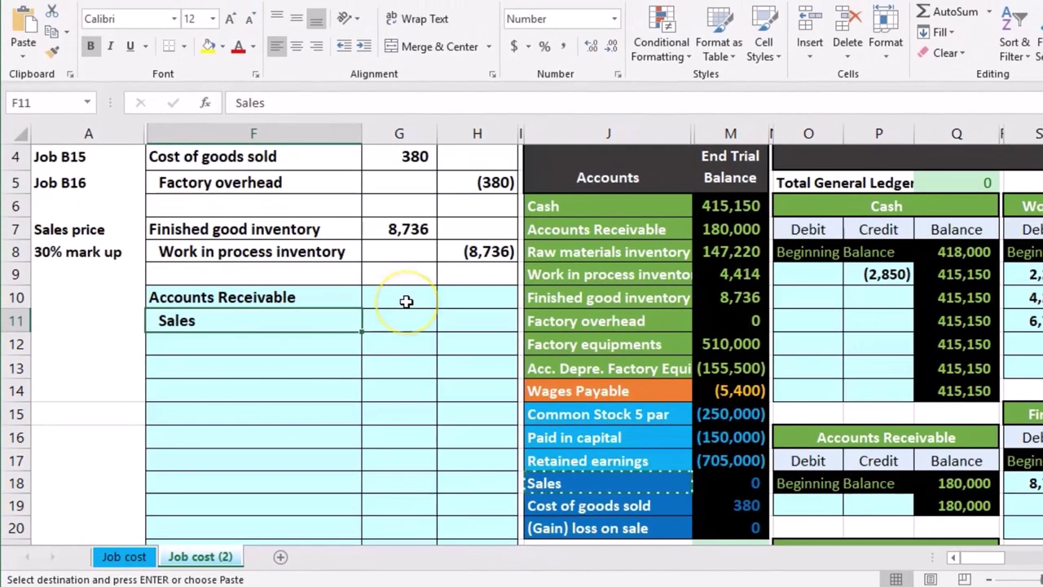
# Copy the Finished good inventory account name from J10 and paste it as values into journal cell F14 as the indented credit account
pyautogui.click(560, 303)
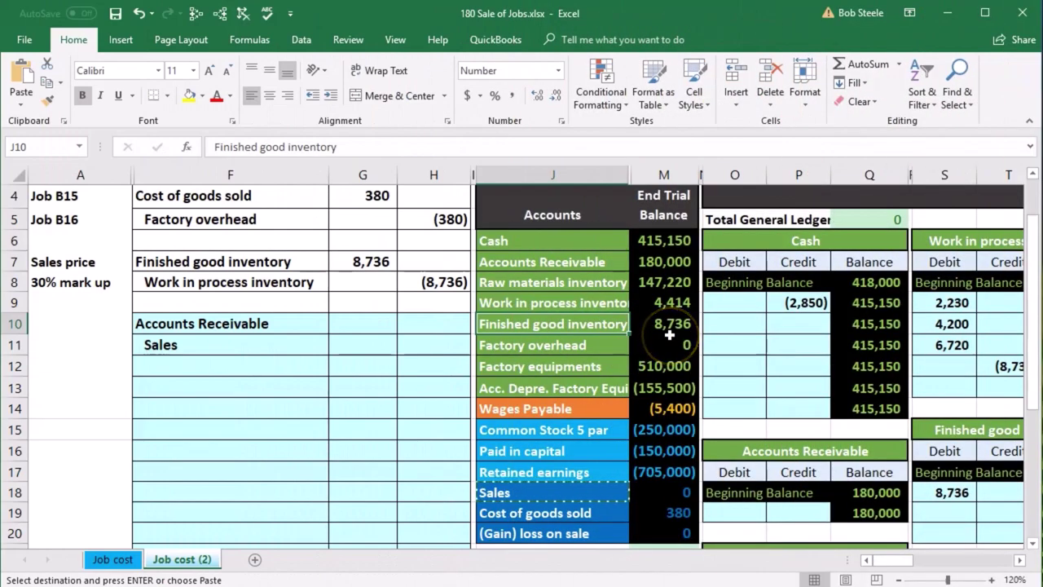
pyautogui.rightClick(588, 324)
pyautogui.click(616, 353)
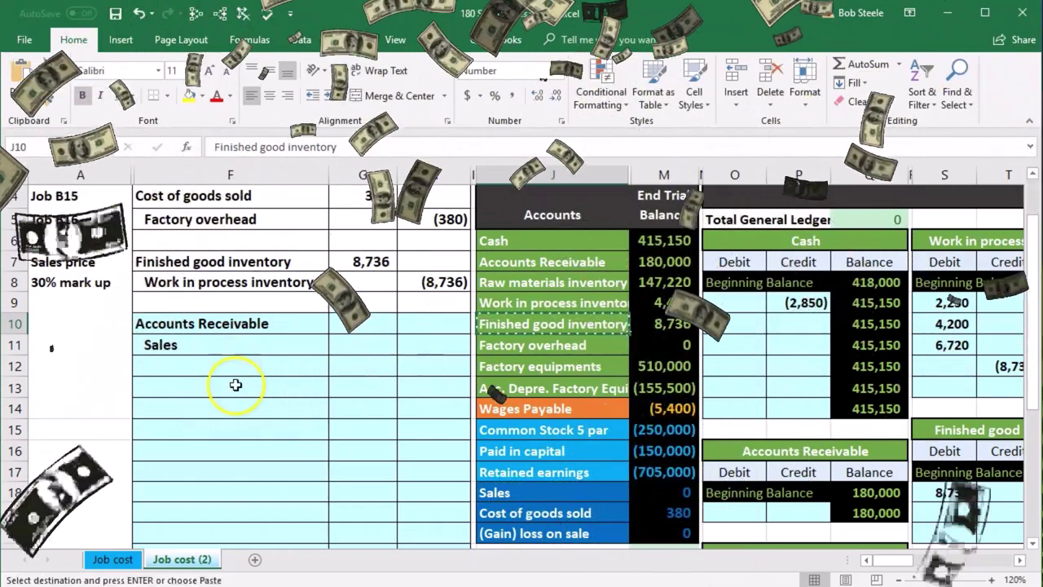
pyautogui.click(225, 401)
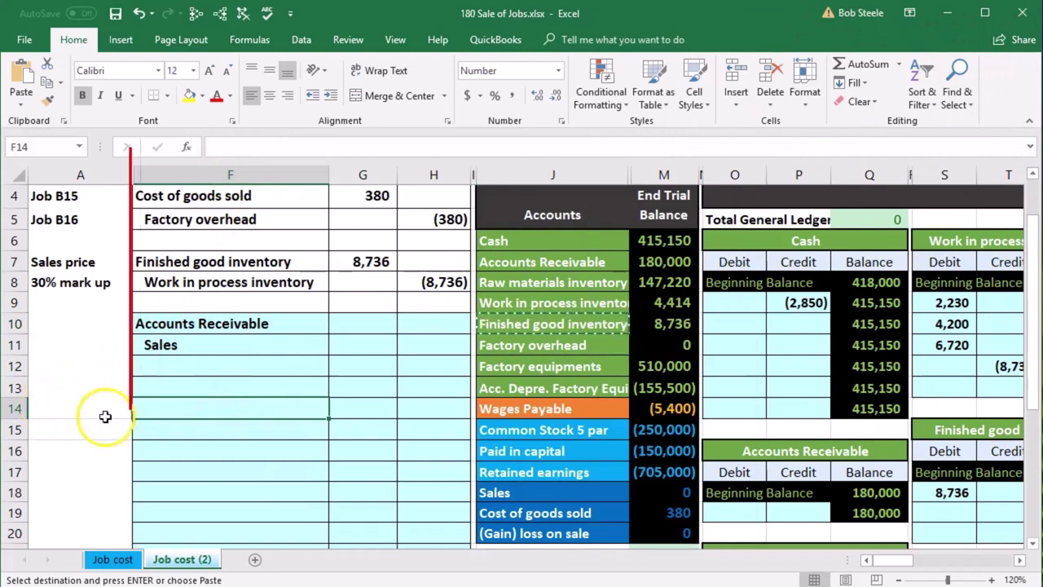
pyautogui.rightClick(165, 407)
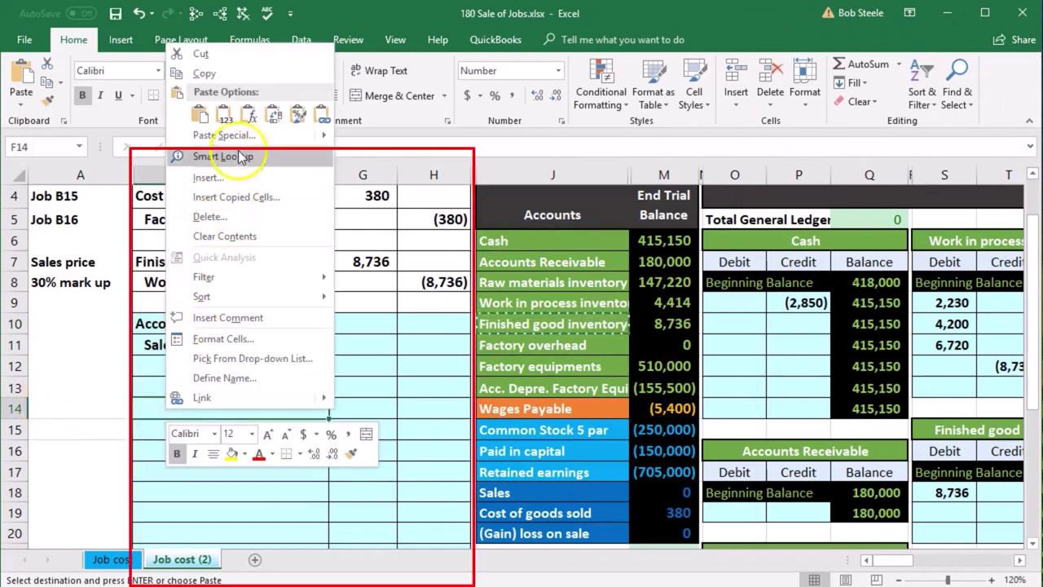
pyautogui.click(223, 114)
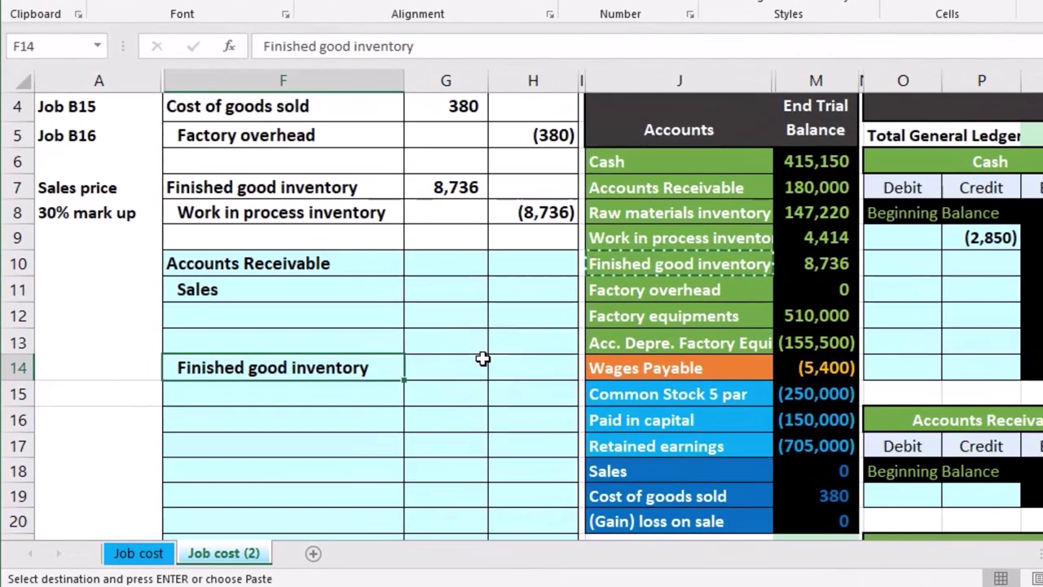
# Copy the Cost of goods sold account name from J19 and paste it as values into journal cell F13
pyautogui.click(593, 491)
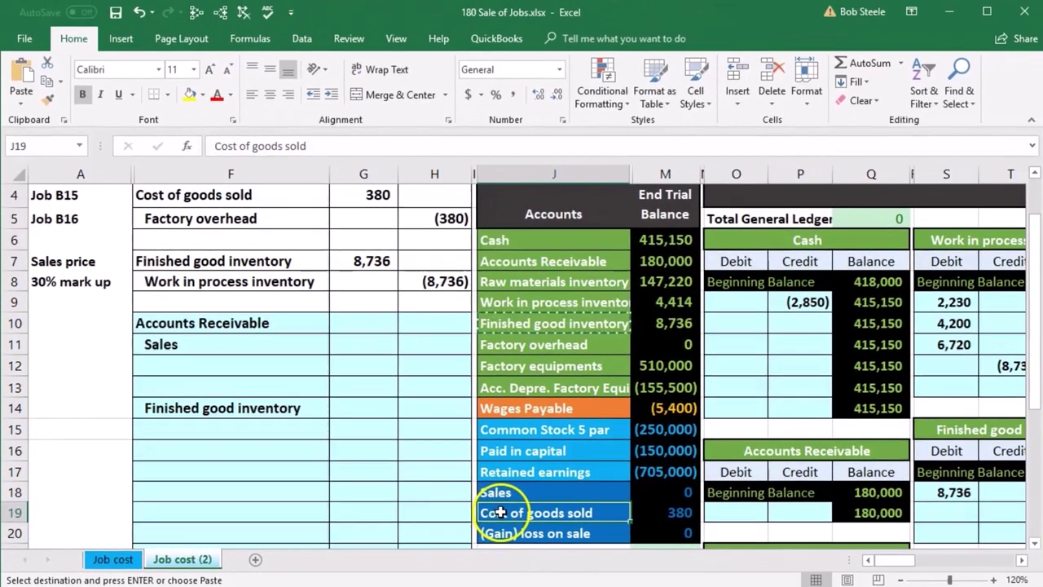
pyautogui.rightClick(621, 494)
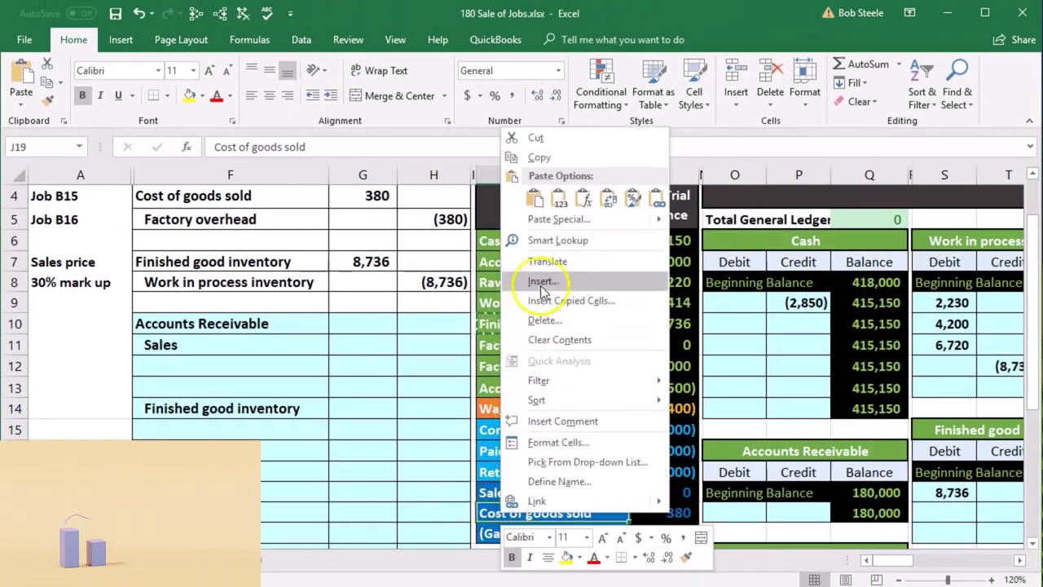
pyautogui.click(537, 158)
pyautogui.click(249, 381)
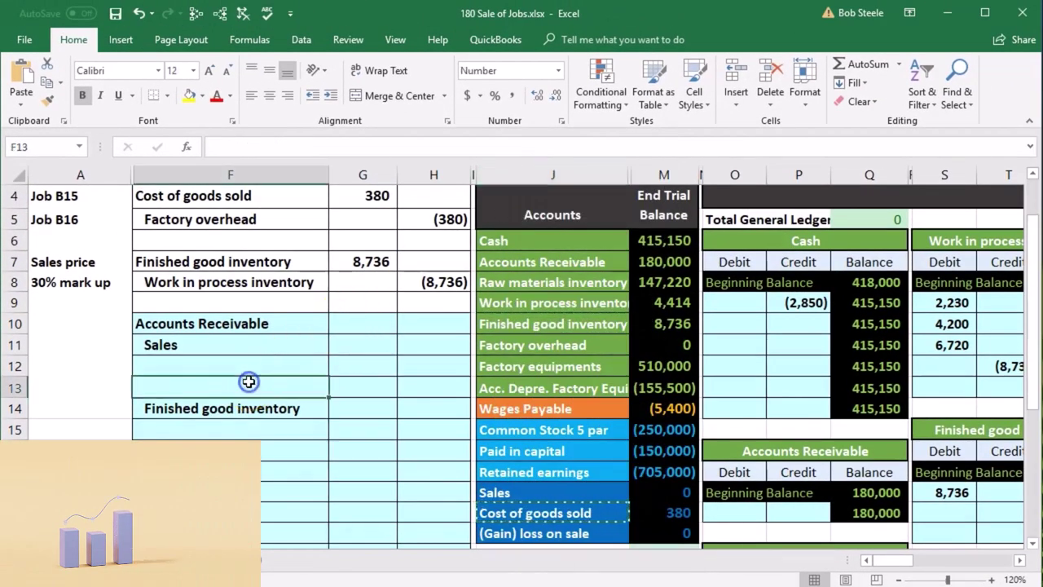
pyautogui.rightClick(249, 382)
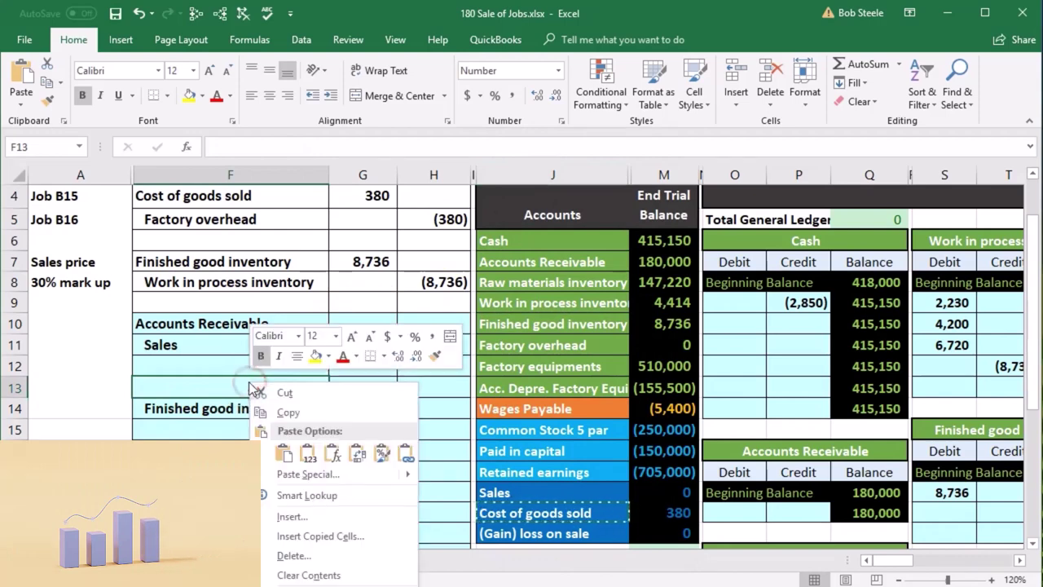
pyautogui.click(307, 455)
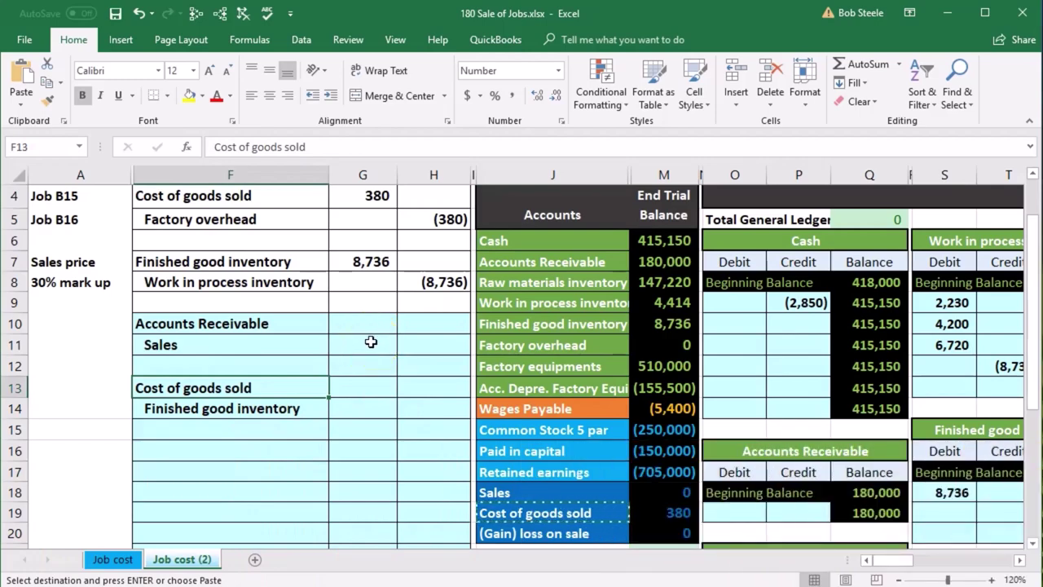
# Enter the formula =AI12+AI21 in G13 to debit Cost of goods sold with the total costs of jobs B15 and B16
pyautogui.click(371, 342)
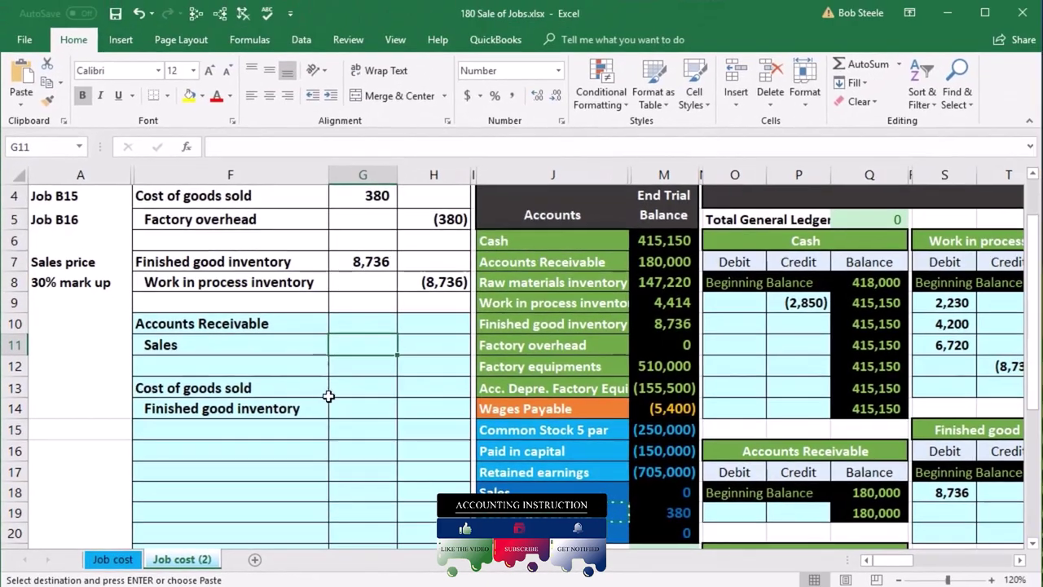
pyautogui.click(377, 382)
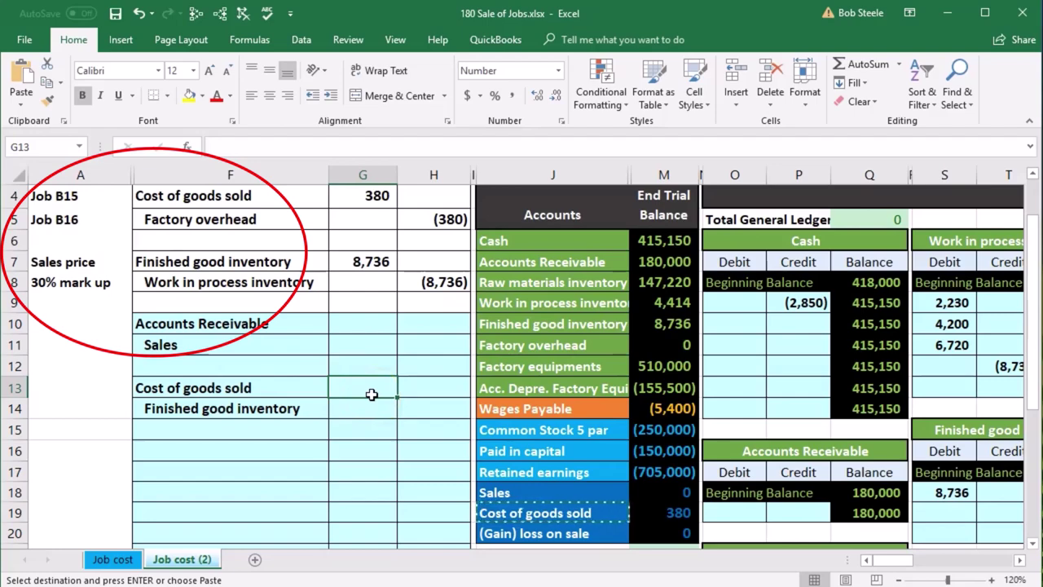
pyautogui.write('=')
pyautogui.press('Right')
pyautogui.press('Right')
pyautogui.press('Right')
pyautogui.press('Right')
pyautogui.press('Right')
pyautogui.press('Right')
pyautogui.press('Right')
pyautogui.press('Right')
pyautogui.press('Right')
pyautogui.press('Right')
pyautogui.press('Right')
pyautogui.press('Right')
pyautogui.press('Right')
pyautogui.press('Right')
pyautogui.press('Right')
pyautogui.press('Right')
pyautogui.press('Right')
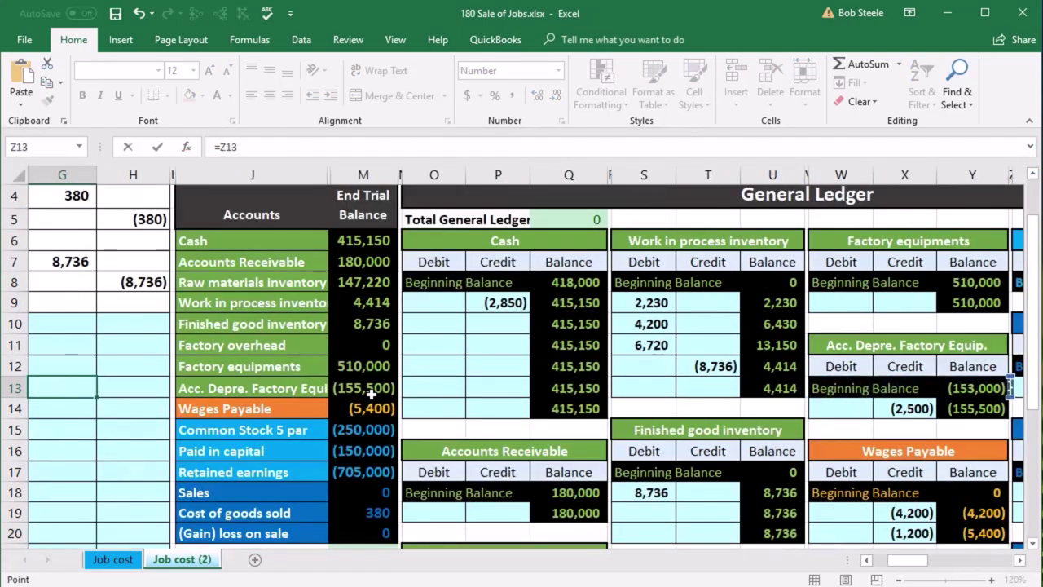
pyautogui.press('Right')
pyautogui.press('Right')
pyautogui.press('Right')
pyautogui.press('Right')
pyautogui.press('Right')
pyautogui.press('Right')
pyautogui.press('Right')
pyautogui.press('Right')
pyautogui.press('Right')
pyautogui.press('Right')
pyautogui.press('Right')
pyautogui.press('Right')
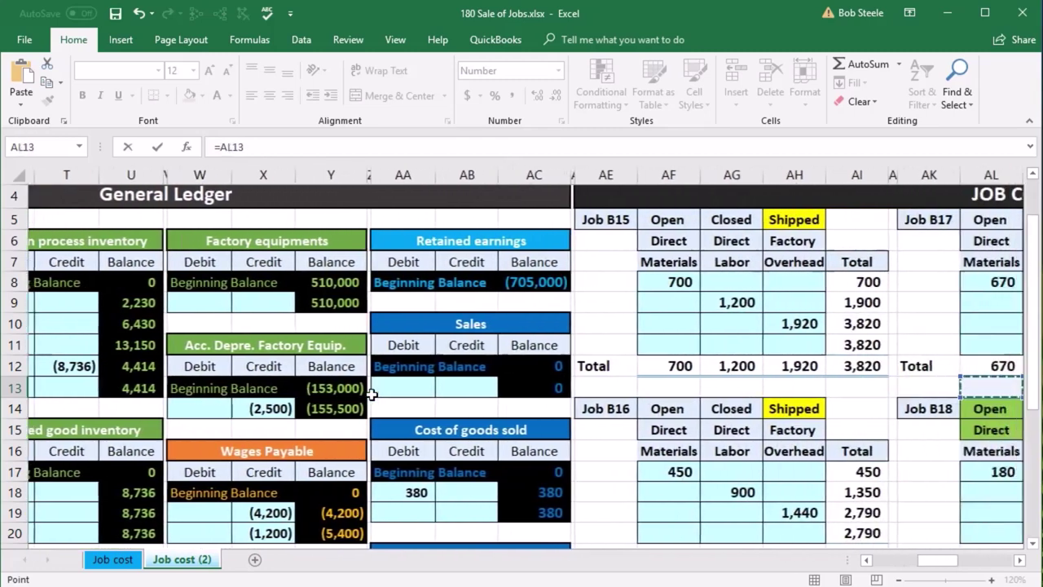
pyautogui.press('Right')
pyautogui.press('Right')
pyautogui.press('Right')
pyautogui.press('Right')
pyautogui.press('Right')
pyautogui.press('Right')
pyautogui.press('Right')
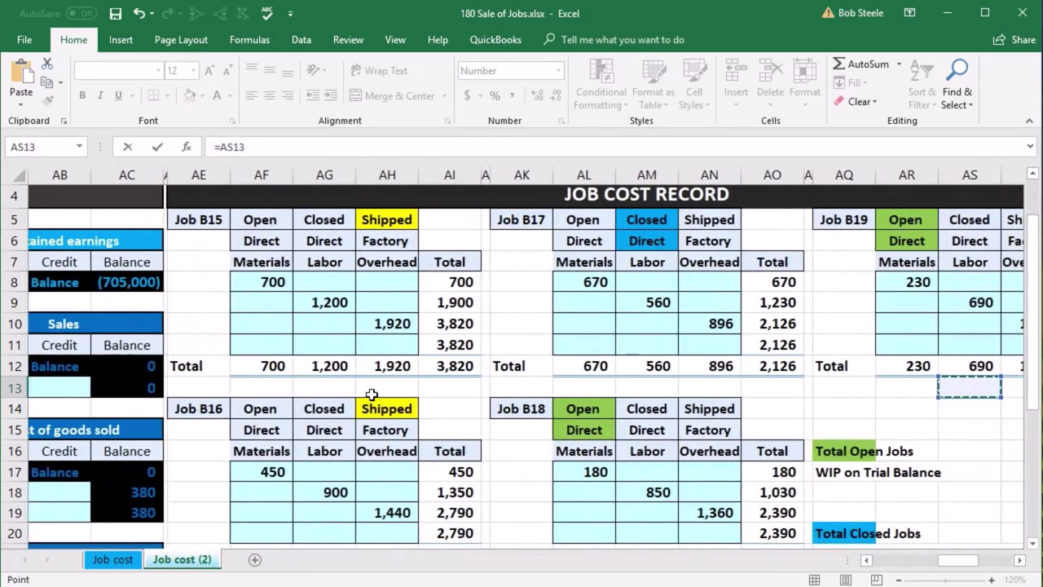
pyautogui.click(452, 364)
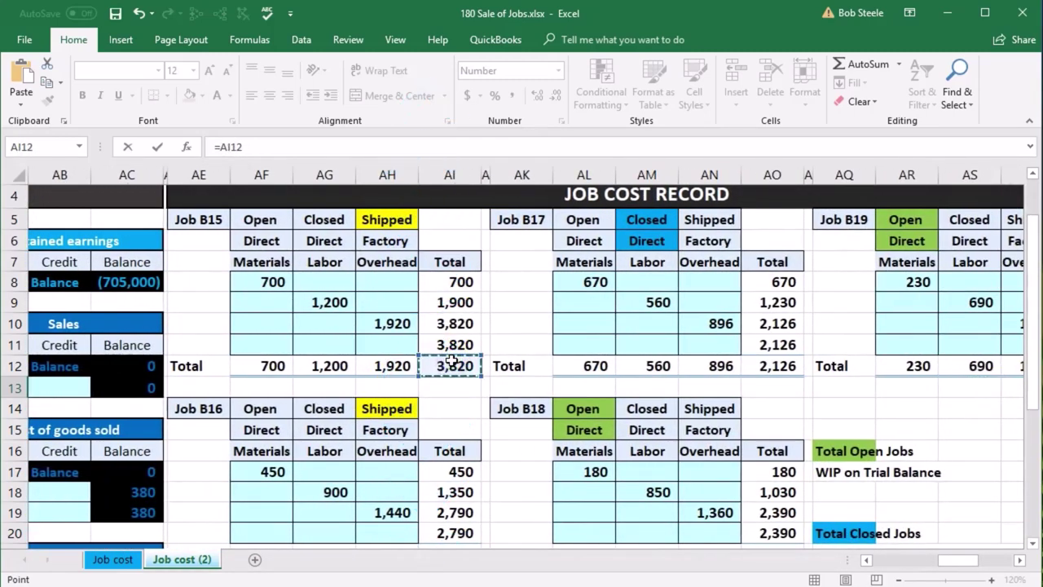
pyautogui.scroll(-1, 454, 361)
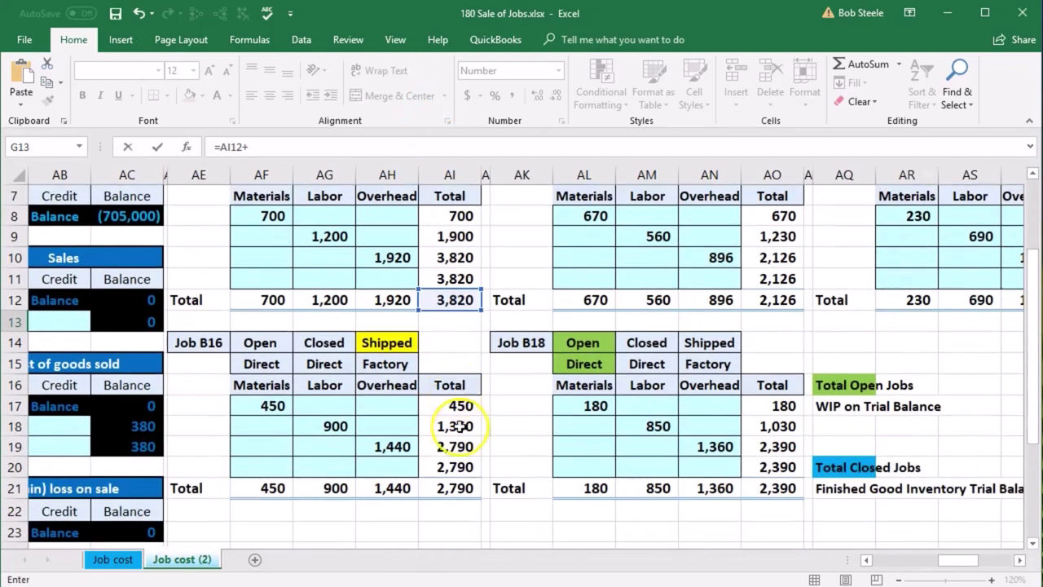
pyautogui.click(459, 486)
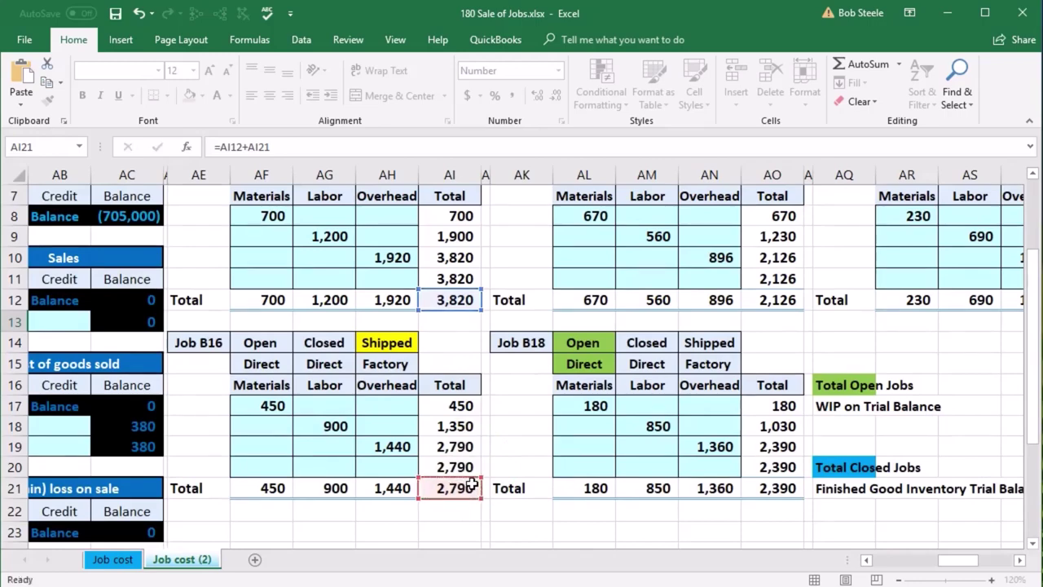
pyautogui.press('Return')
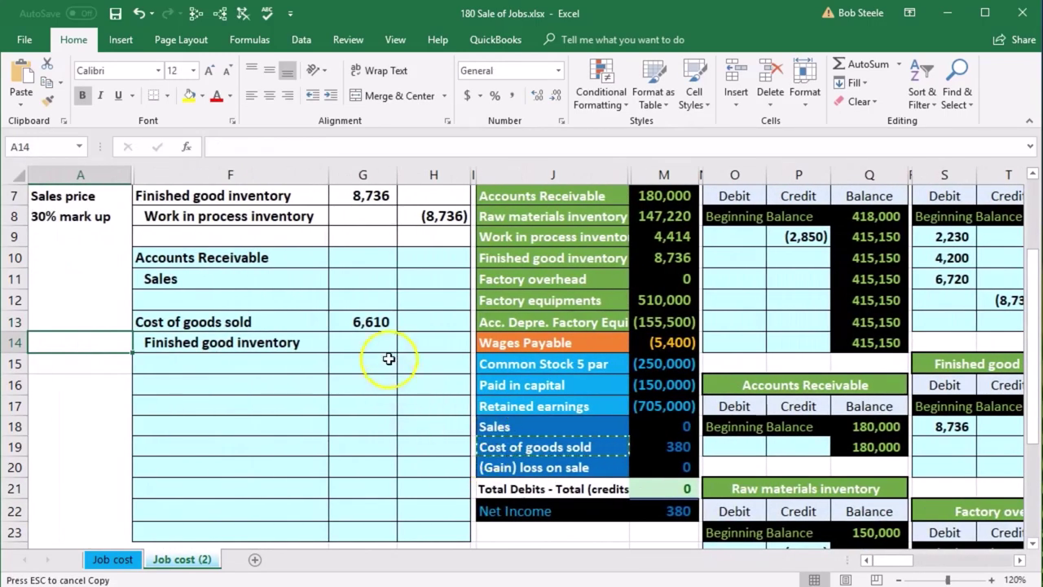
# Check the formula in G13 and enter =-G13 in H14 as the credit to Finished good inventory
pyautogui.click(362, 323)
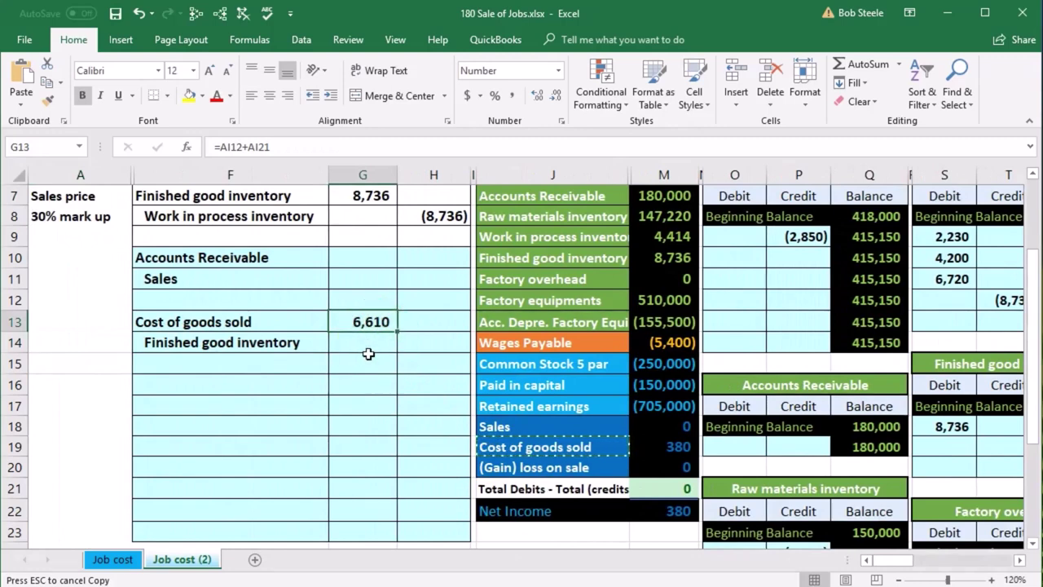
pyautogui.doubleClick(362, 323)
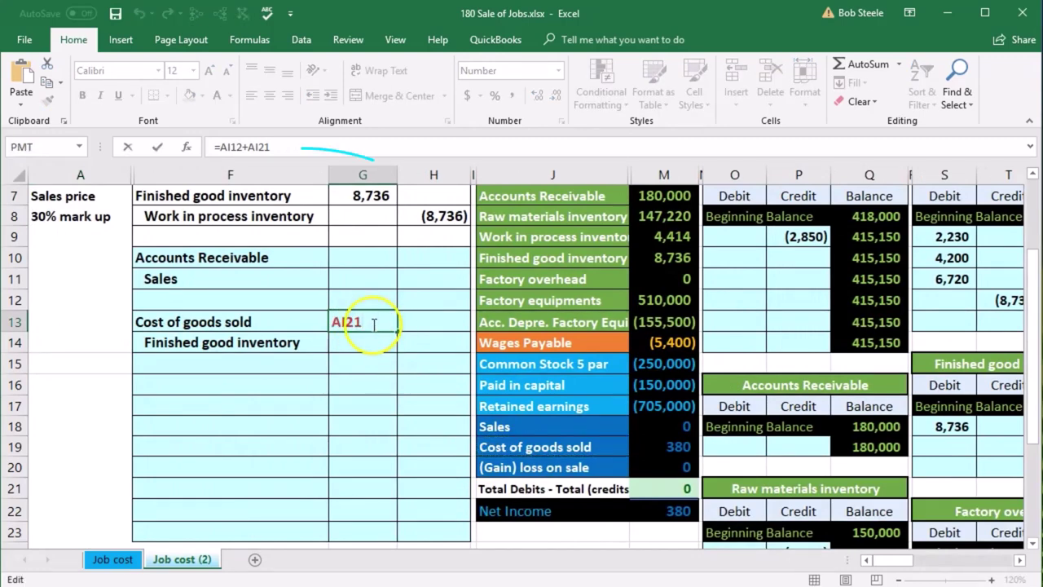
pyautogui.press('Escape')
pyautogui.doubleClick(375, 324)
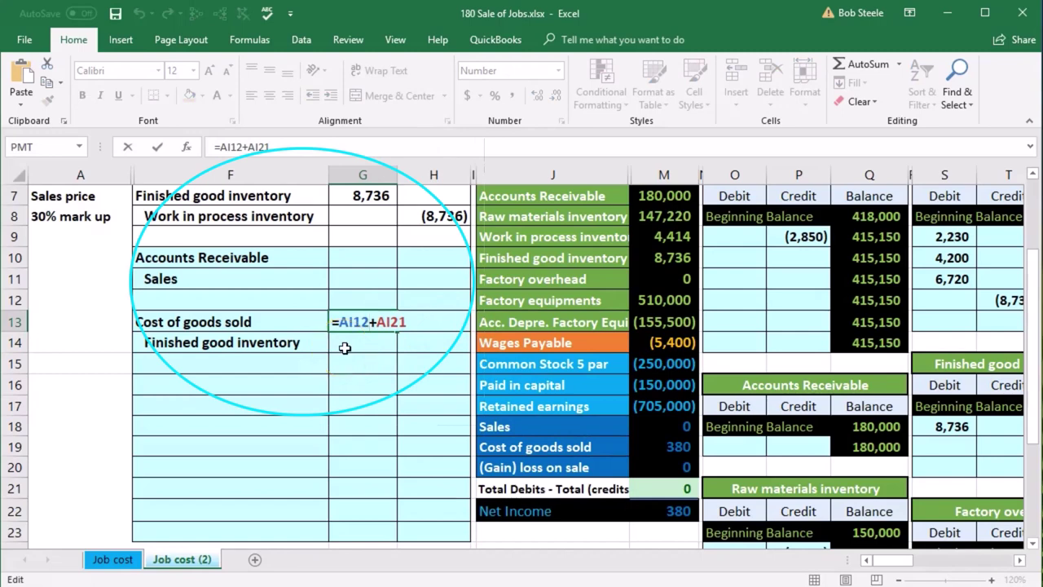
pyautogui.press('Return')
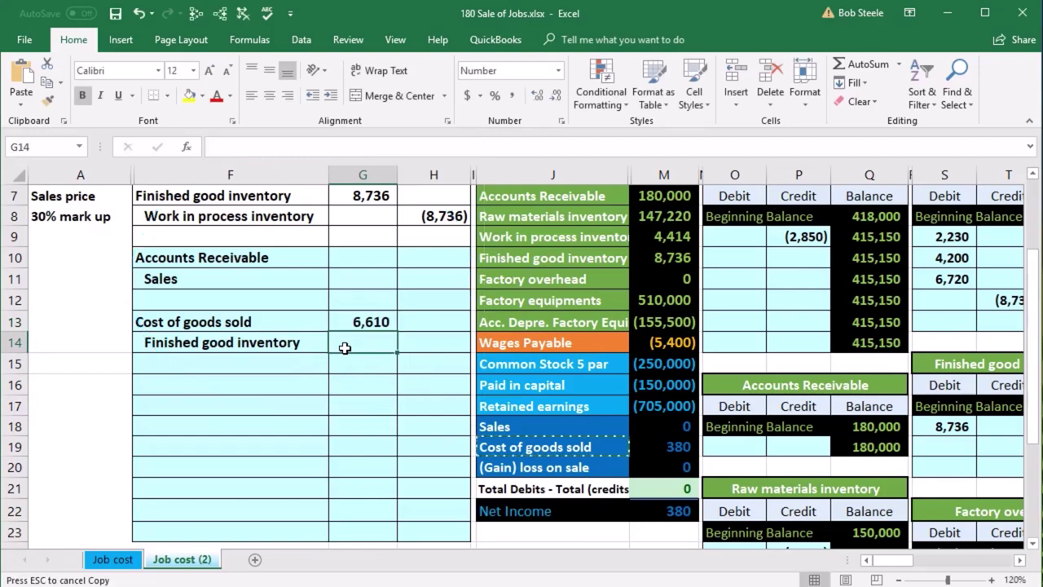
pyautogui.press('Right')
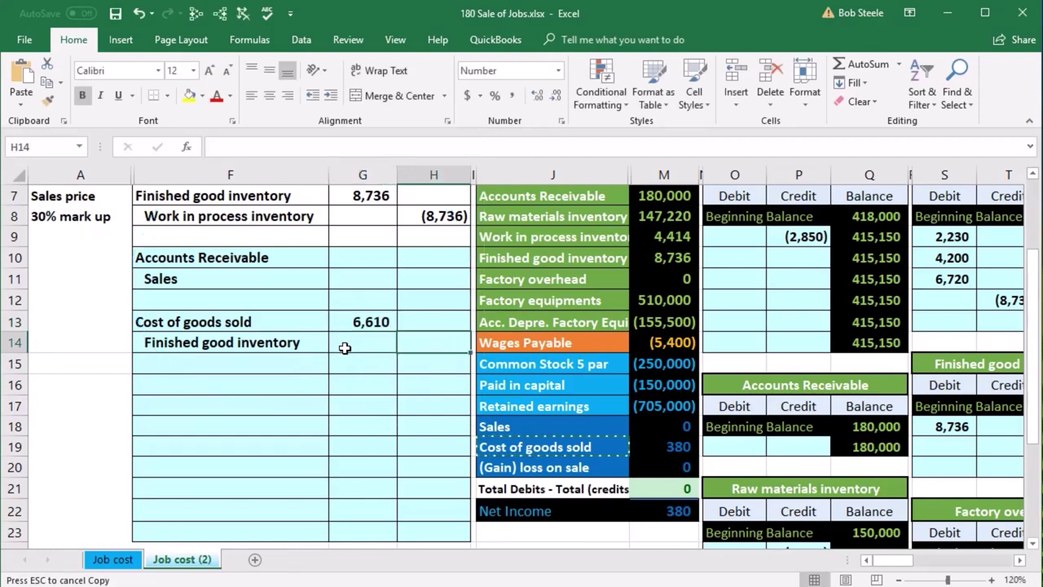
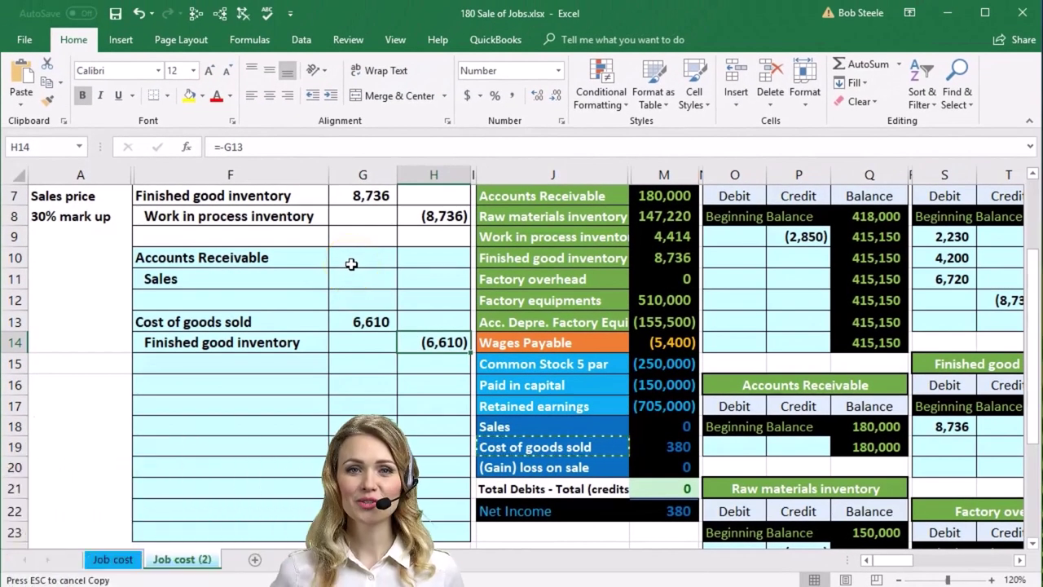
pyautogui.click(337, 329)
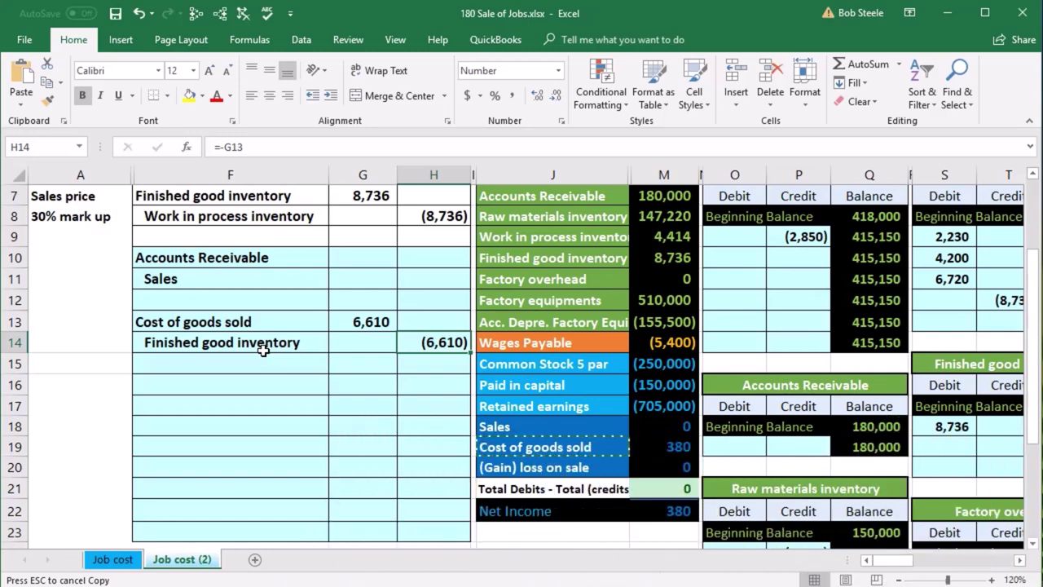
# Examine the 30% mark up note in A8 and job B15's materials, labor, overhead and total cost in the job cost record
pyautogui.click(77, 215)
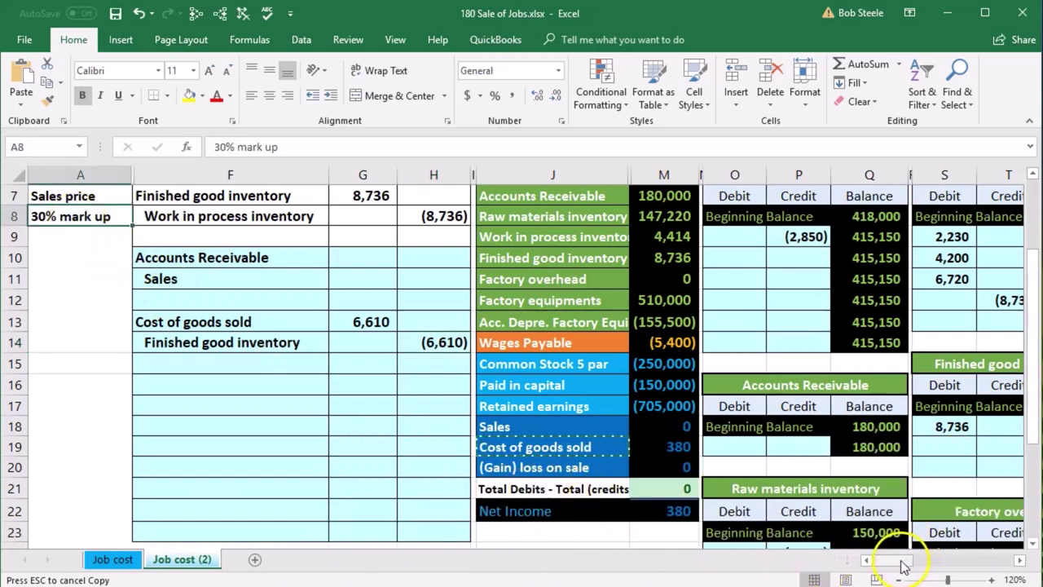
pyautogui.moveTo(897, 560); pyautogui.dragTo(950, 561)
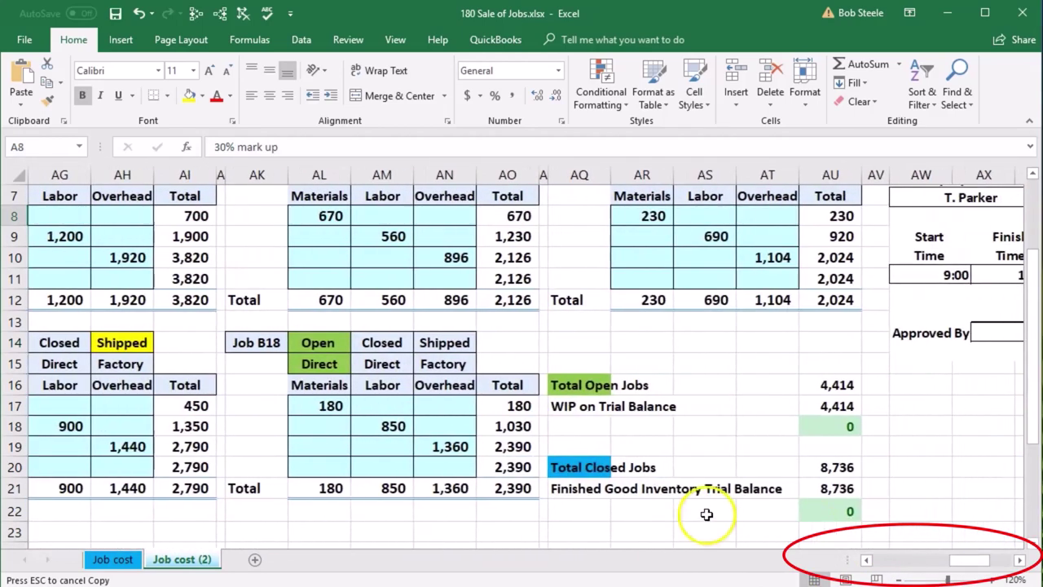
pyautogui.click(866, 560)
pyautogui.scroll(1, 300, 495)
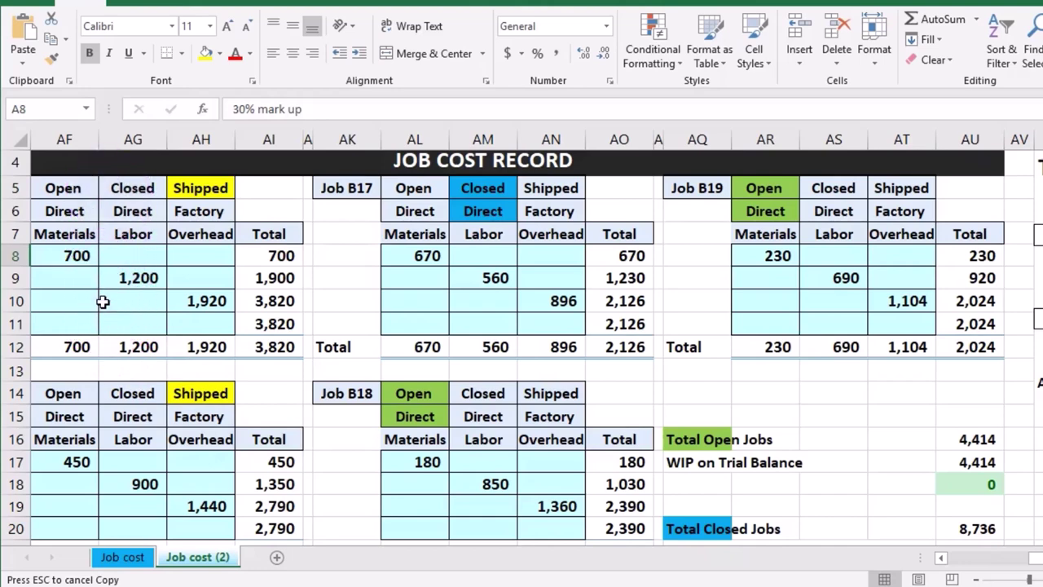
pyautogui.click(73, 257)
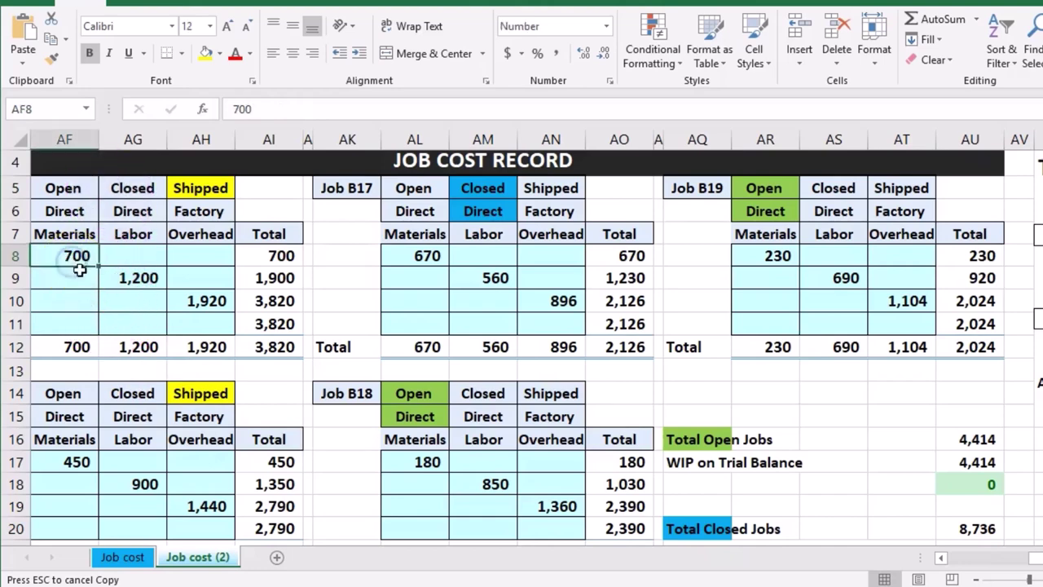
pyautogui.click(140, 282)
pyautogui.click(186, 299)
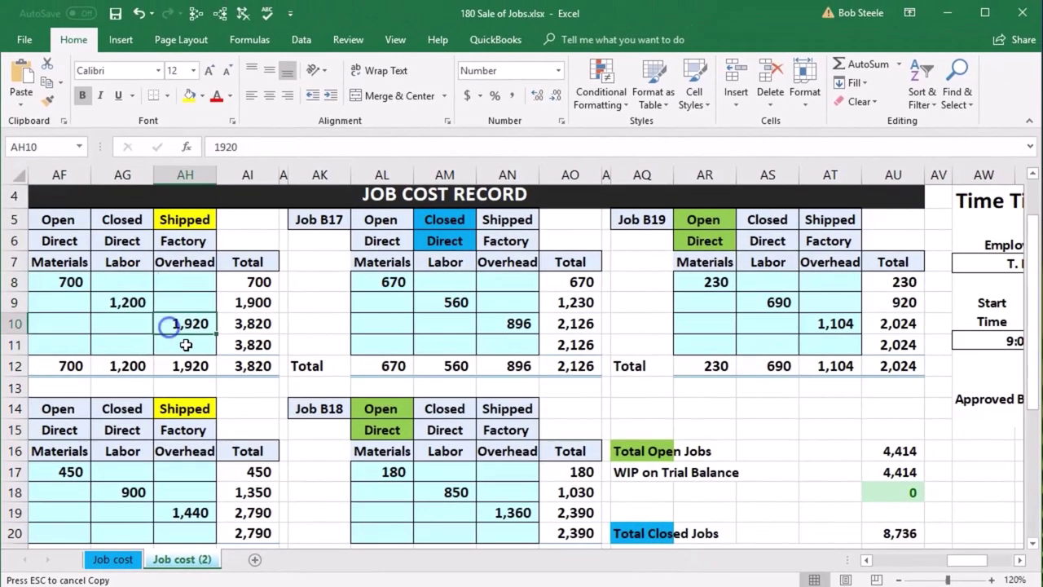
pyautogui.click(244, 377)
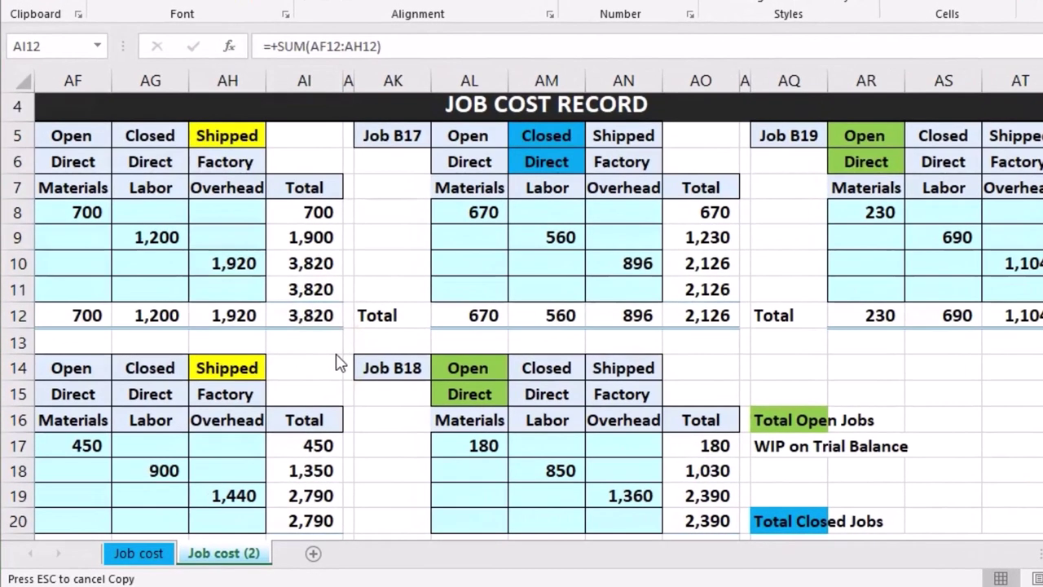
# Open Calculator and multiply job B15's total cost of 3820 by .3 to work out the 30% markup
pyautogui.press('XF86Calculator')
pyautogui.moveTo(813, 213); pyautogui.dragTo(484, 105)
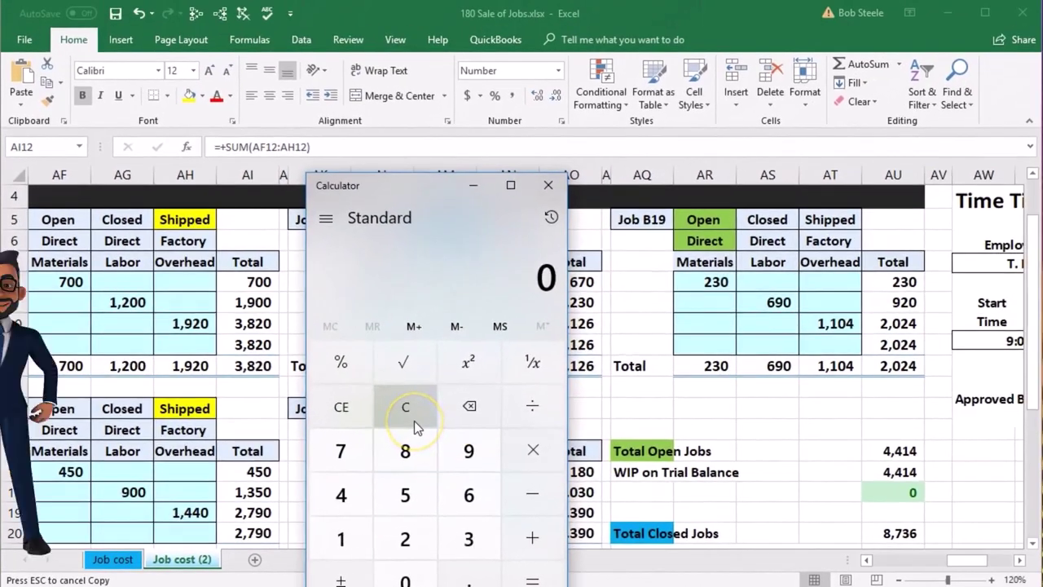
pyautogui.write('3820')
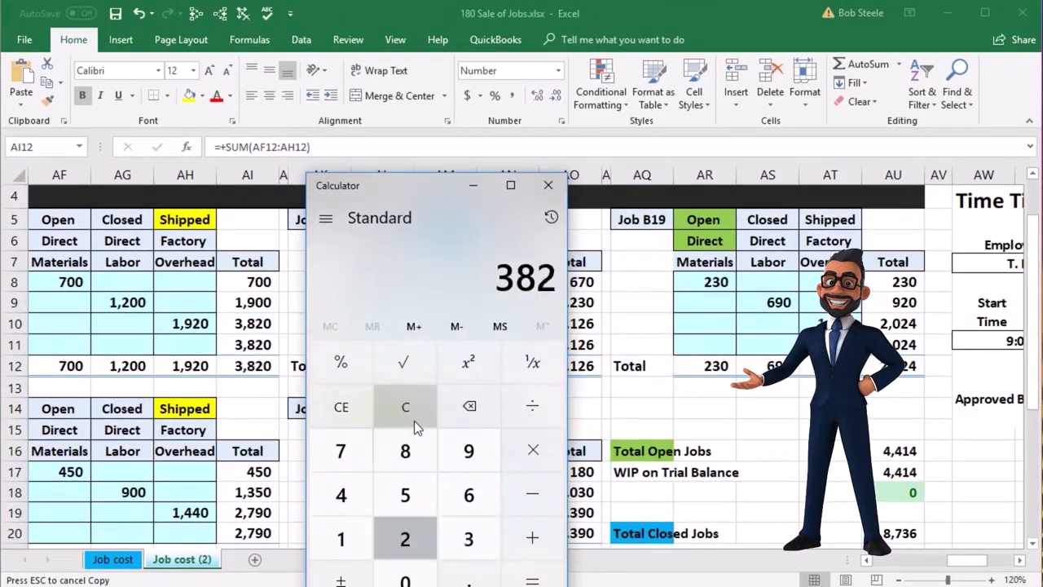
pyautogui.press('*')
pyautogui.write('3')
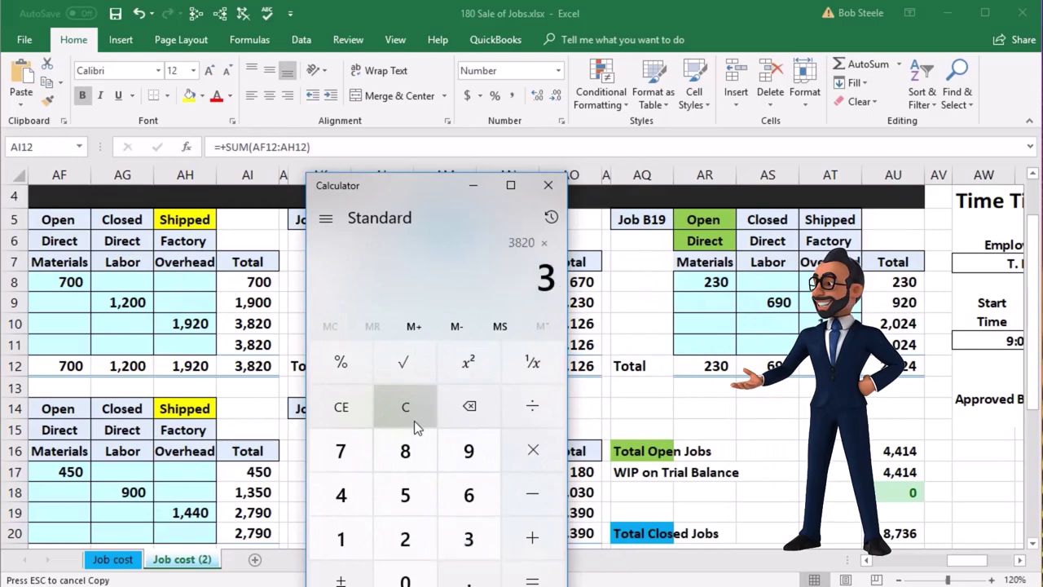
pyautogui.press('BackSpace')
pyautogui.write('.3')
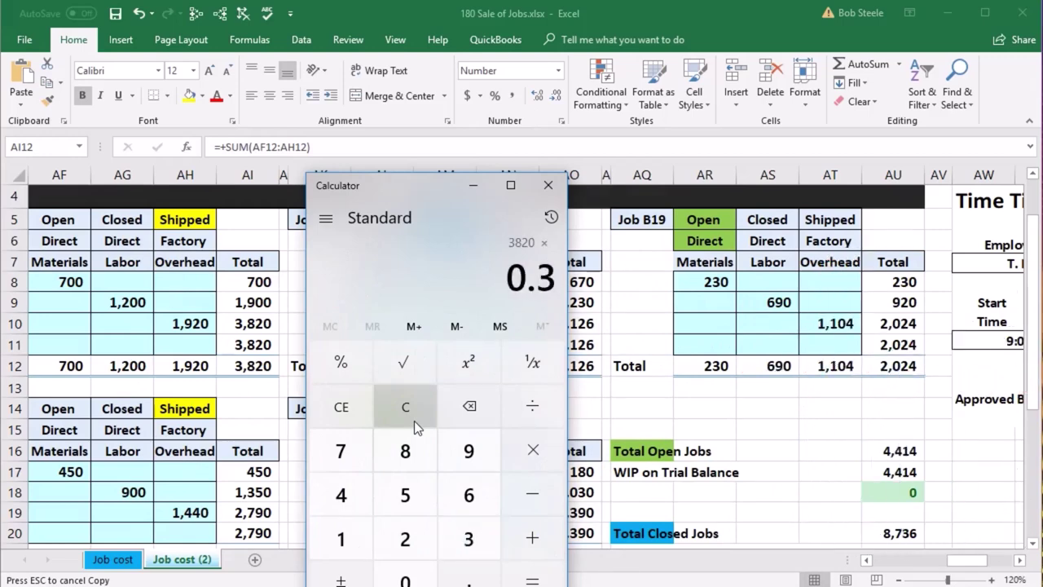
pyautogui.press('Return')
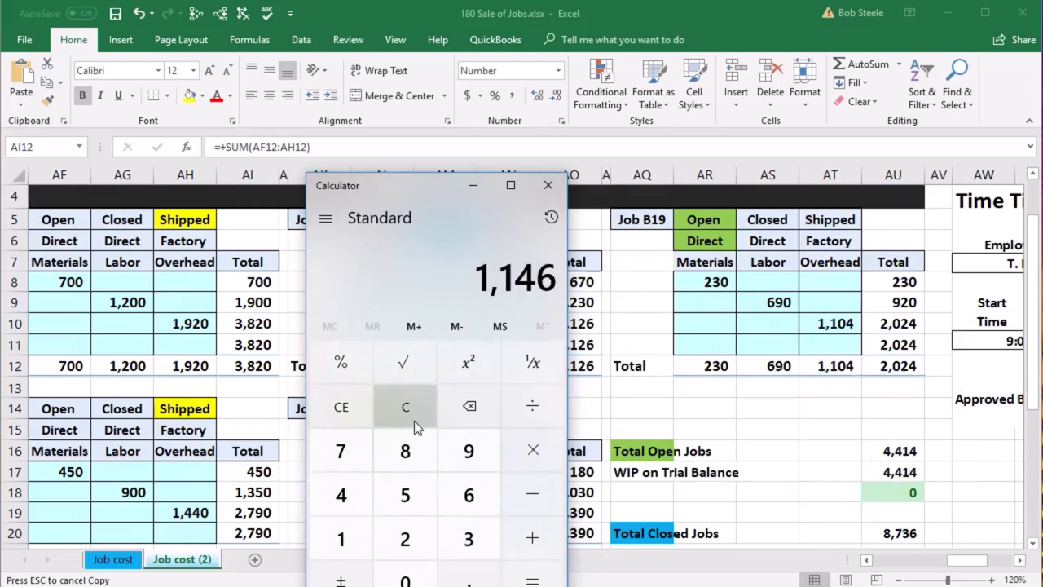
# Add job B15's cost of 3820 to the calculated markup to get its sales price
pyautogui.press('+')
pyautogui.write('3820')
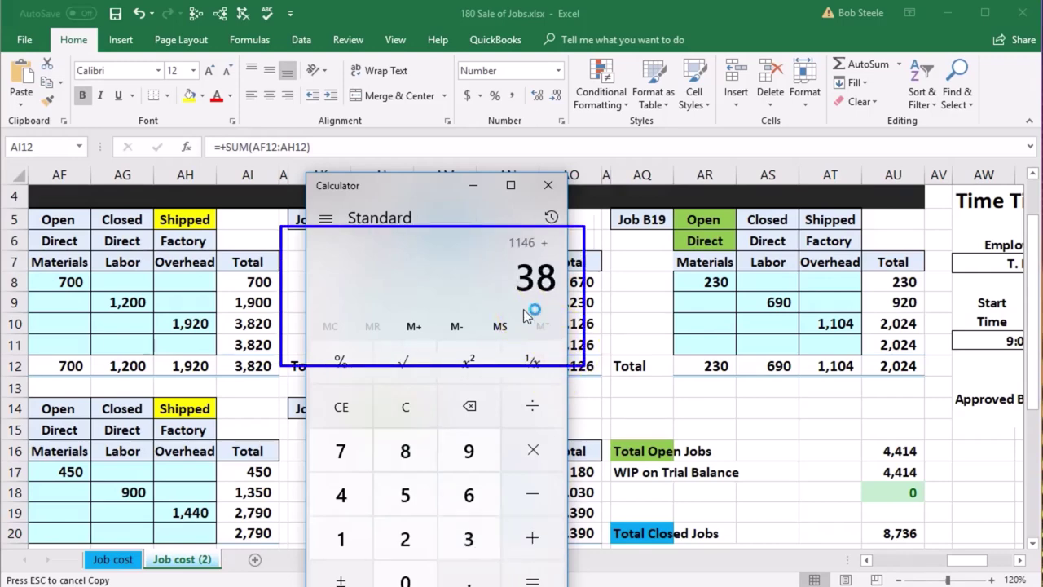
pyautogui.press('Return')
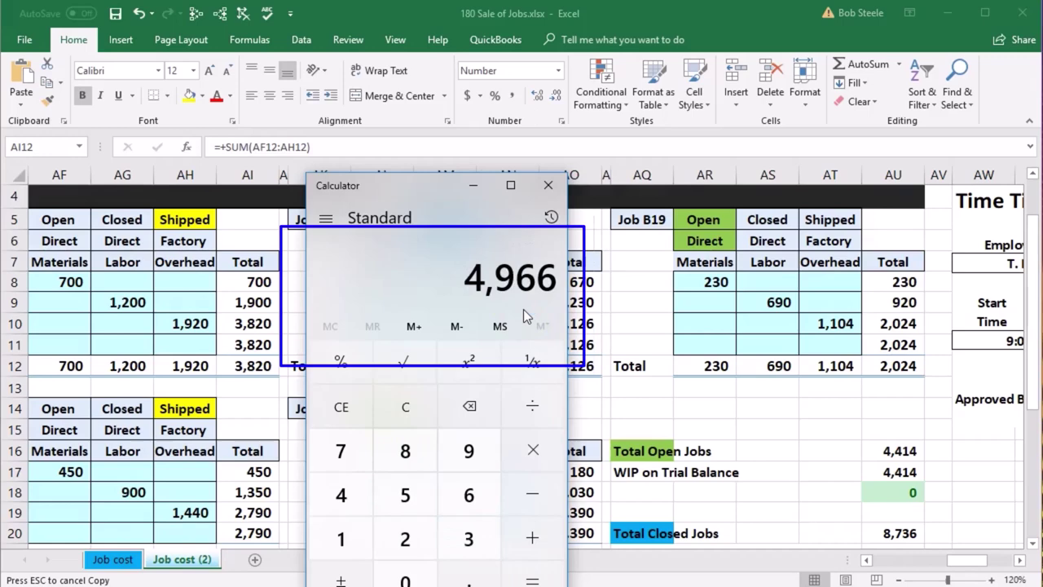
pyautogui.press('Escape')
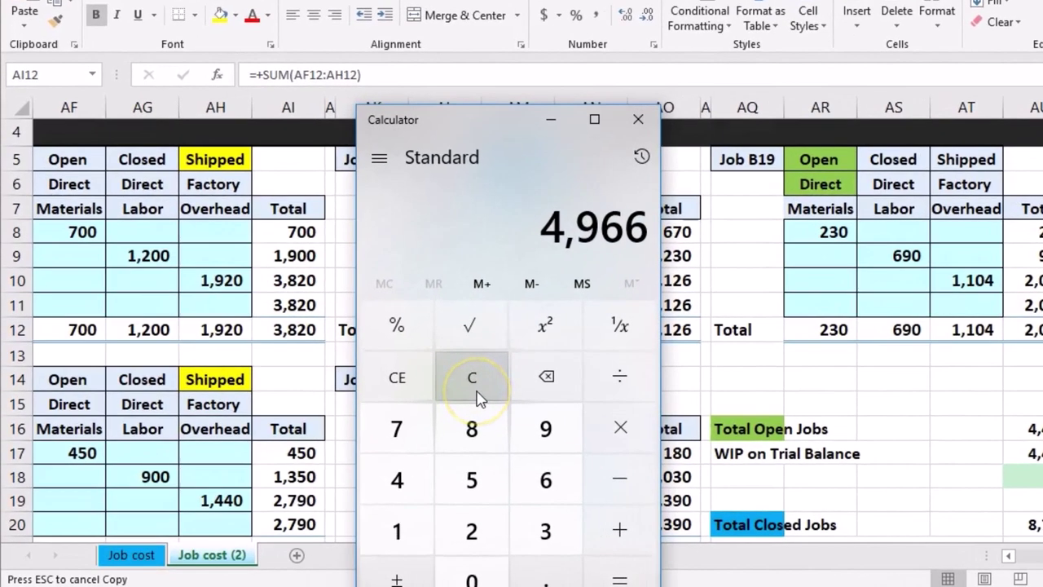
# Clear the calculator and work out job B15's sales price directly as 3820 times 1.30
pyautogui.click(476, 384)
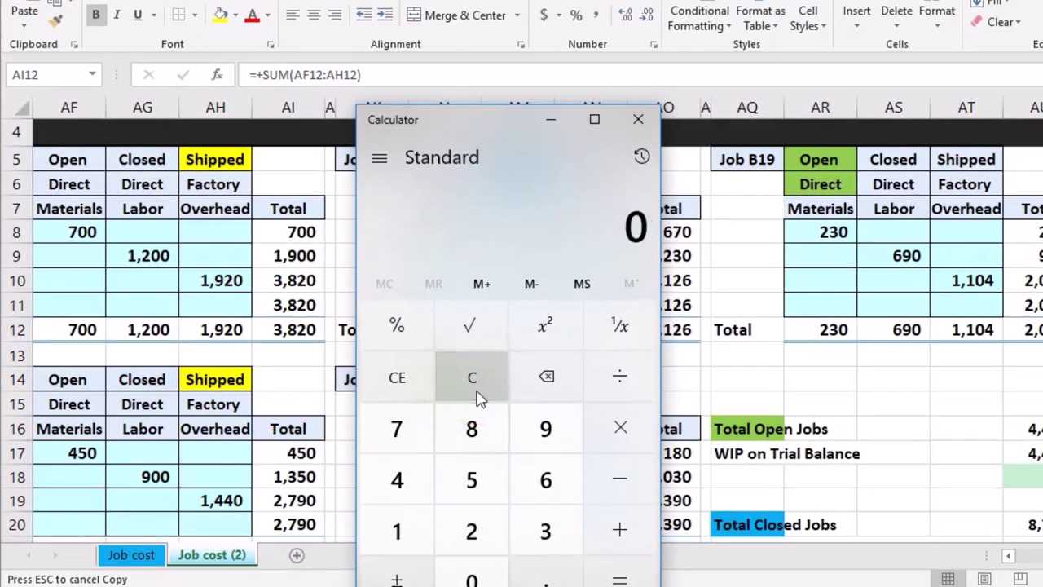
pyautogui.write('3820')
pyautogui.press('*')
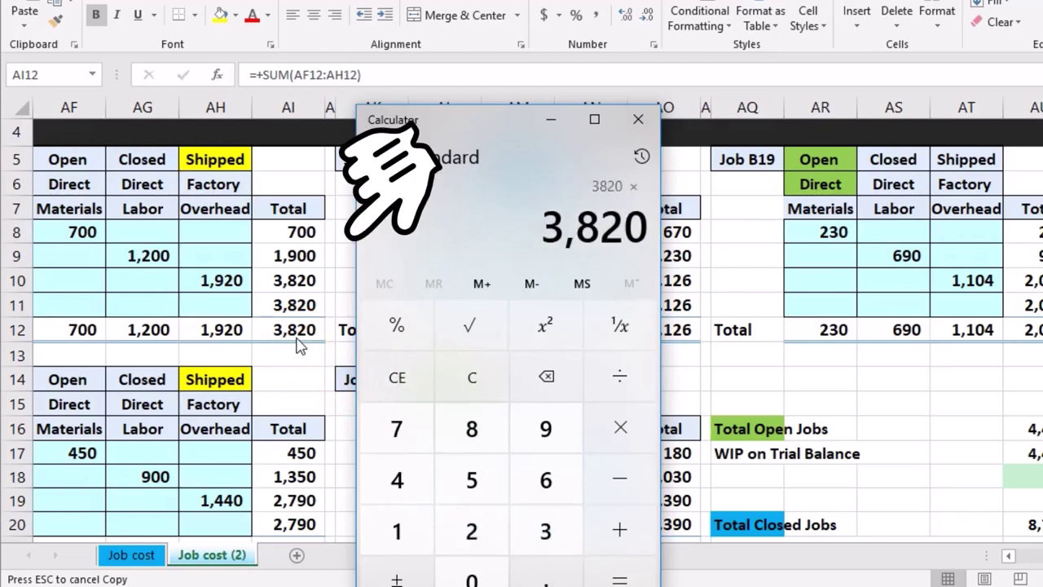
pyautogui.write('1.')
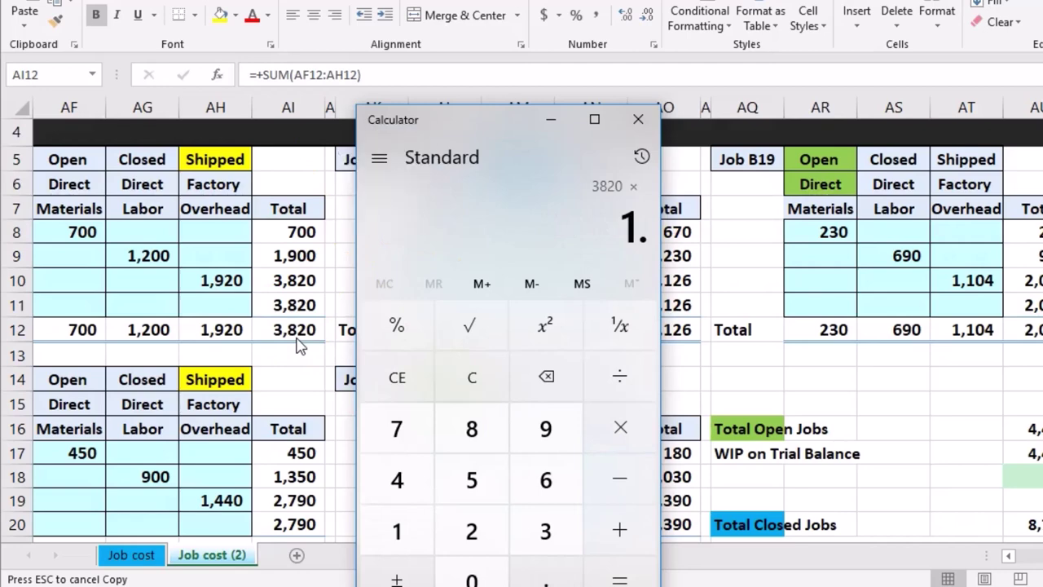
pyautogui.write('30')
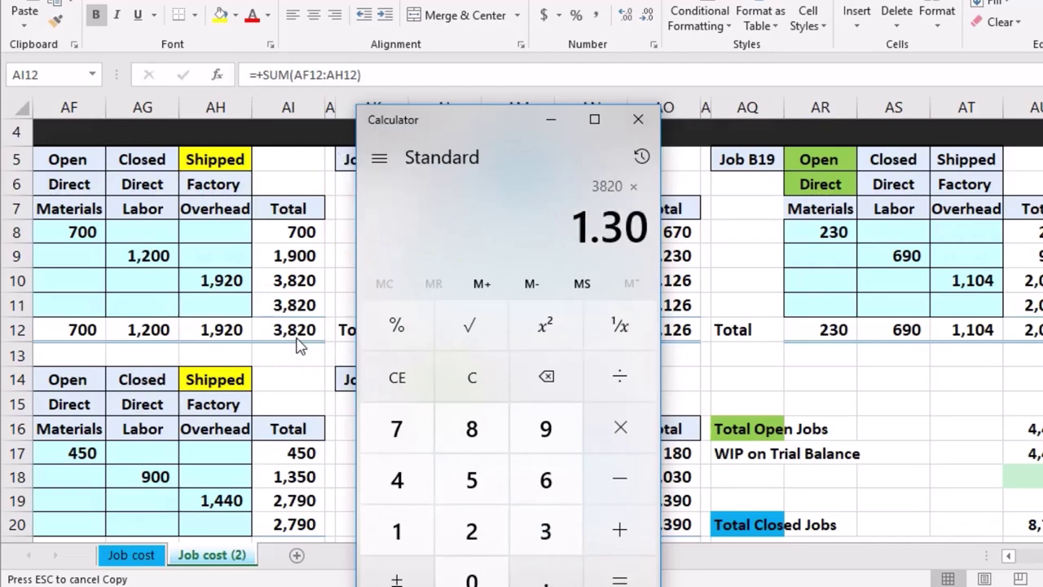
pyautogui.click(624, 572)
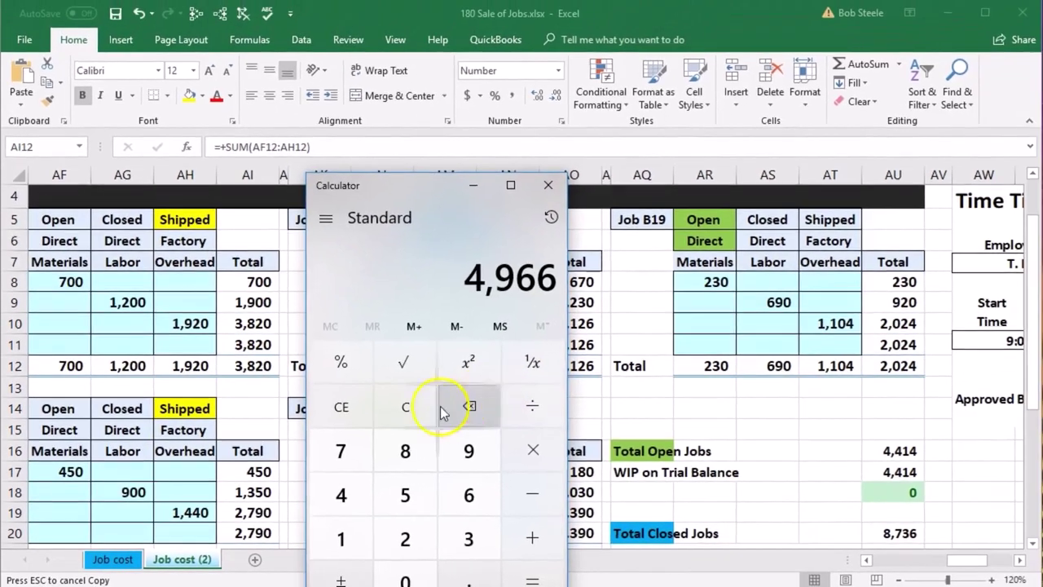
# Clear the calculator and add the total costs of jobs B15 and B16 as 3820+2790
pyautogui.click(438, 403)
pyautogui.hotkey('alt', 'Tab')
pyautogui.scroll(-1, 437, 534)
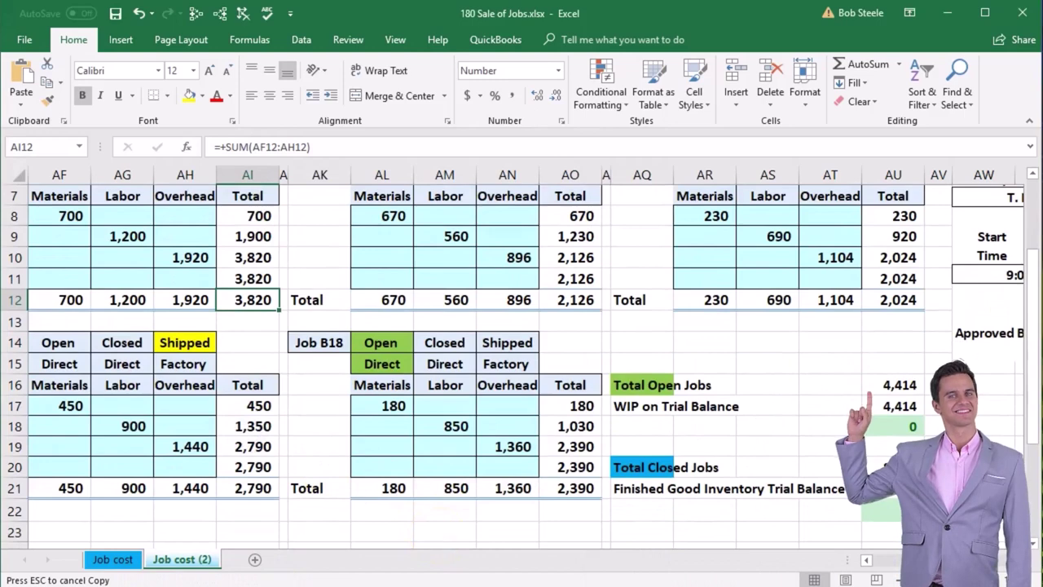
pyautogui.hotkey('alt', 'Tab')
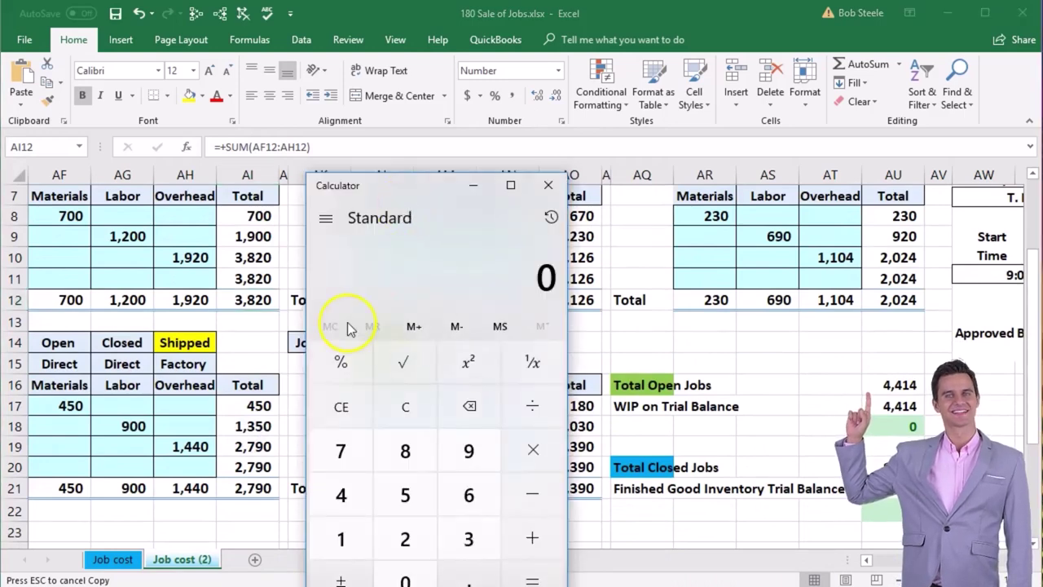
pyautogui.write('3820+2')
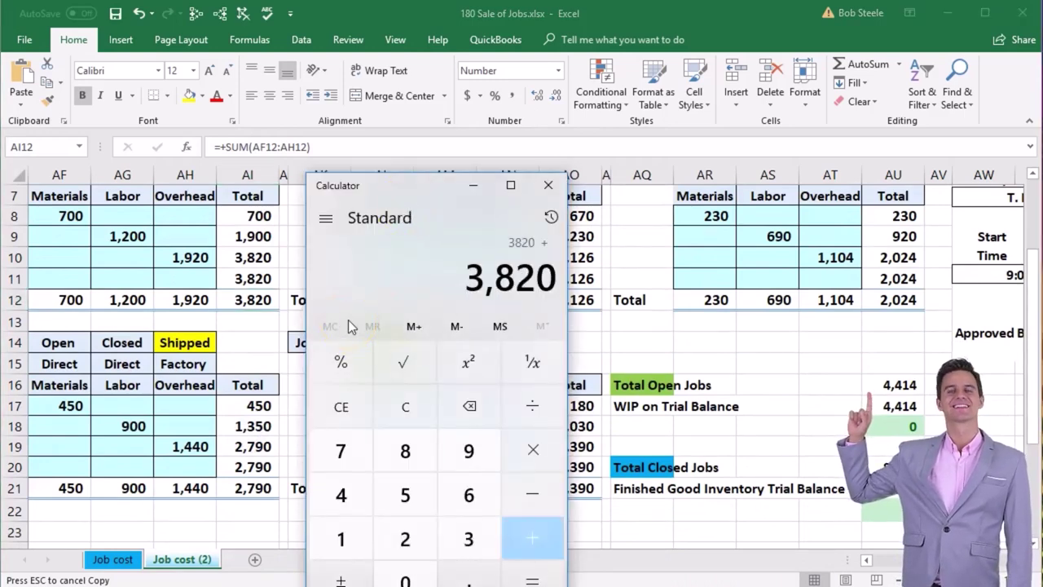
pyautogui.write('790')
pyautogui.press('Return')
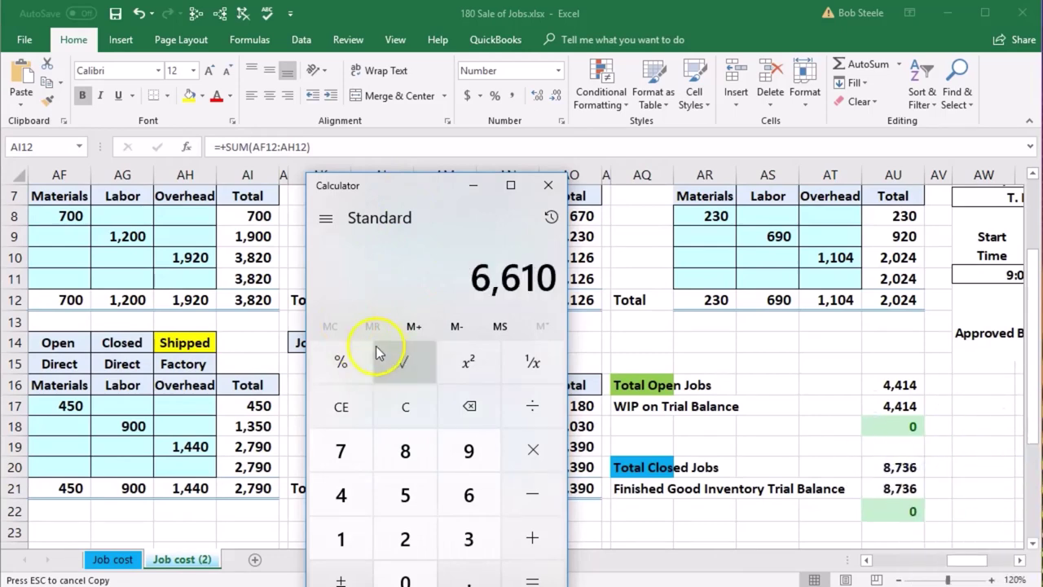
# Multiply the combined job cost by 1.30 to calculate the total sales price
pyautogui.write('*1.')
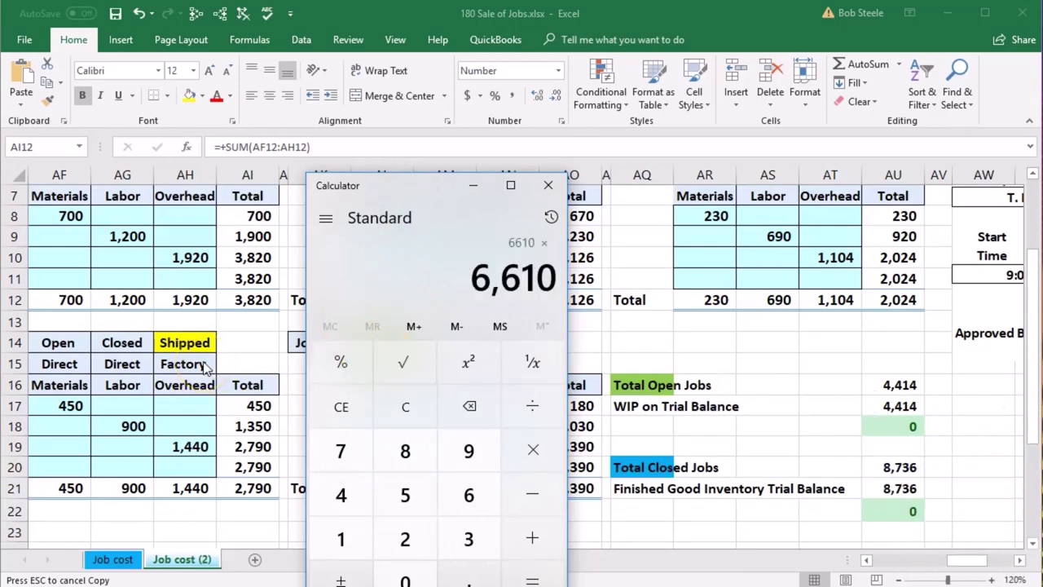
pyautogui.write('30')
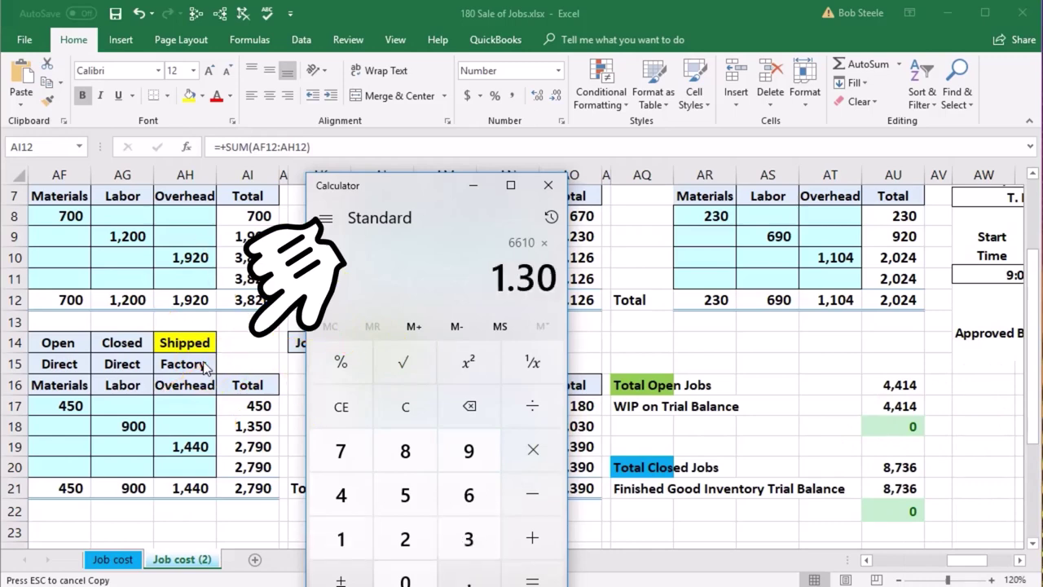
pyautogui.press('Return')
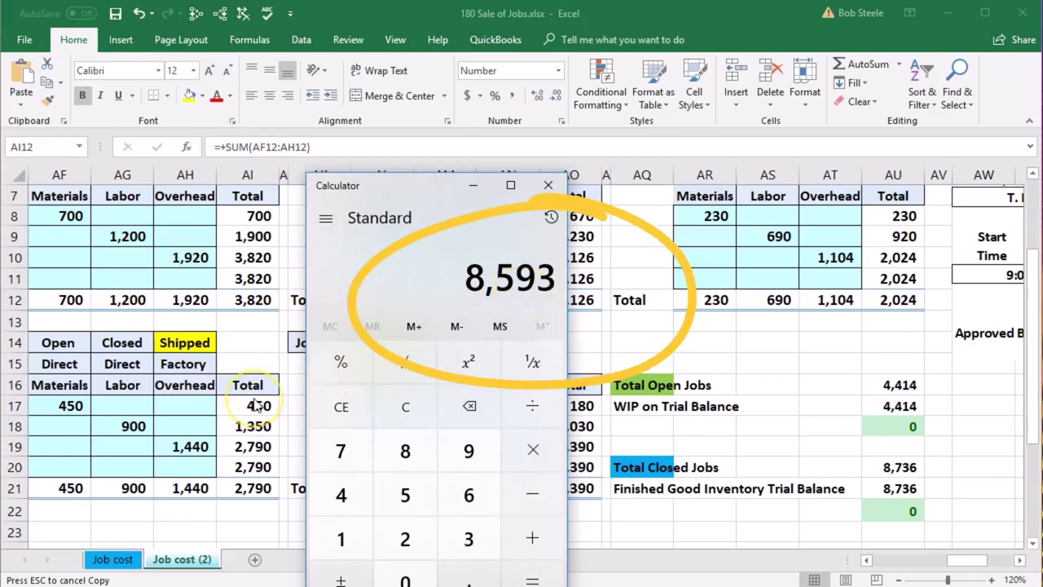
# Switch back to Excel, select AI12 and AI21 together to view their sum, and compare it with journal cell G13
pyautogui.hotkey('alt', 'Tab')
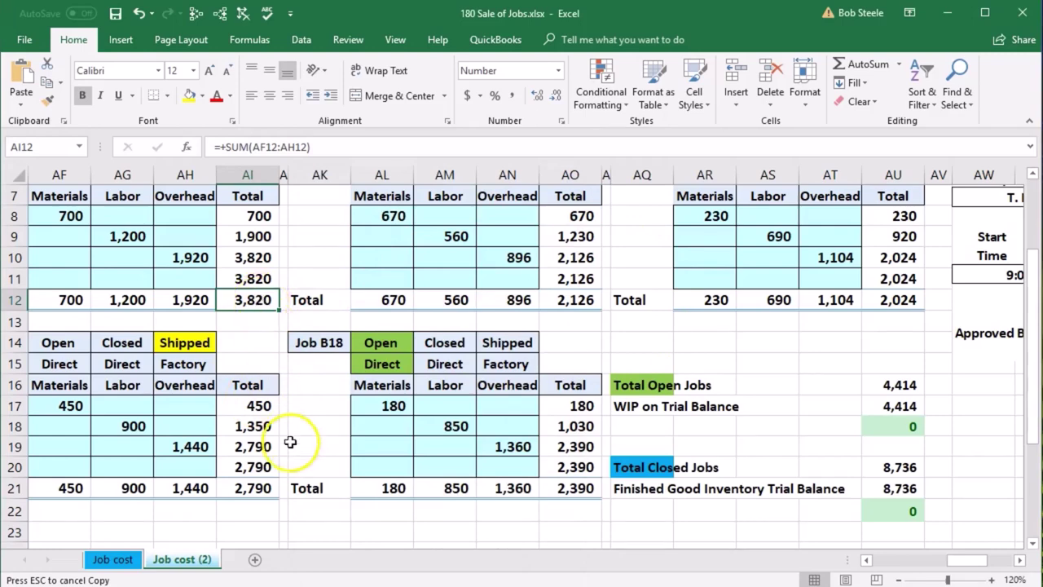
pyautogui.keyDown('ctrl'); pyautogui.click(252, 488); pyautogui.keyUp('ctrl')
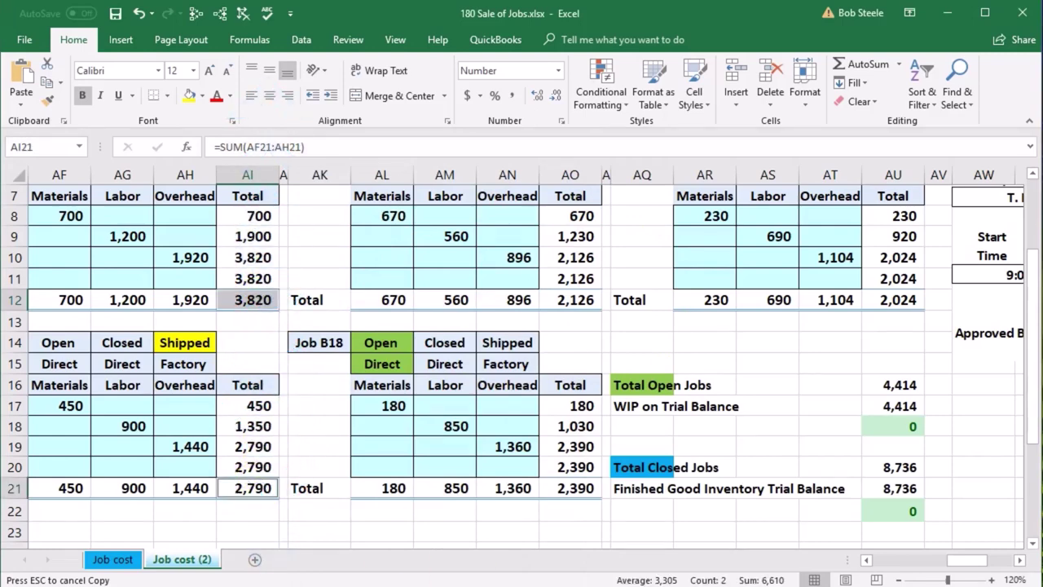
pyautogui.click(945, 561)
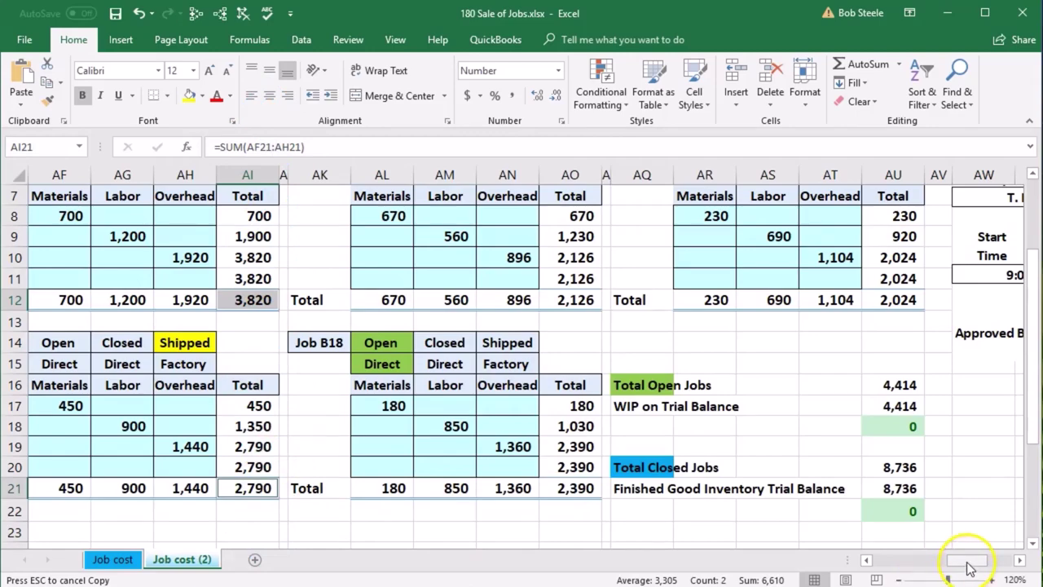
pyautogui.moveTo(970, 568); pyautogui.dragTo(896, 562)
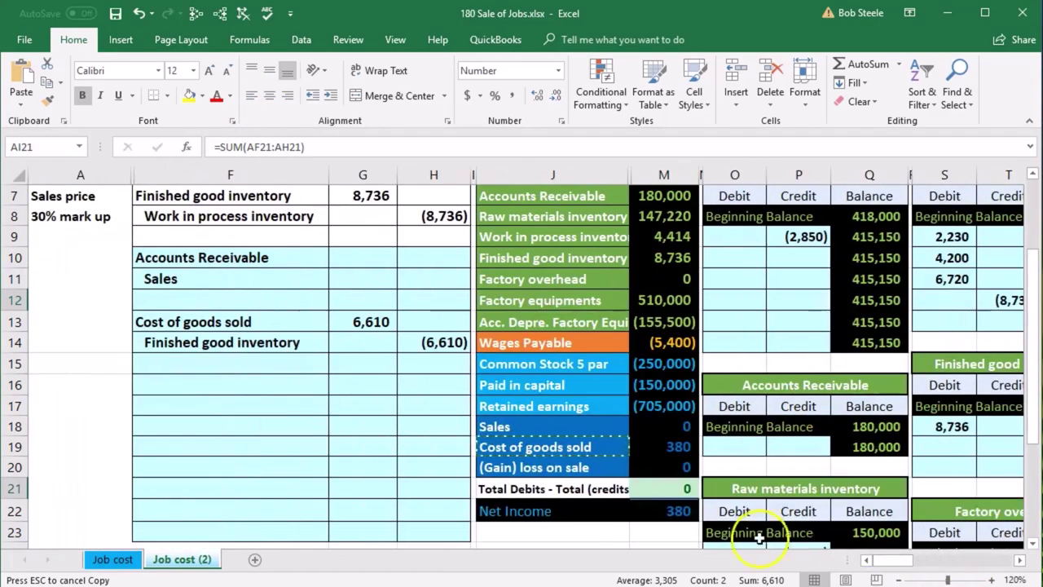
pyautogui.click(371, 322)
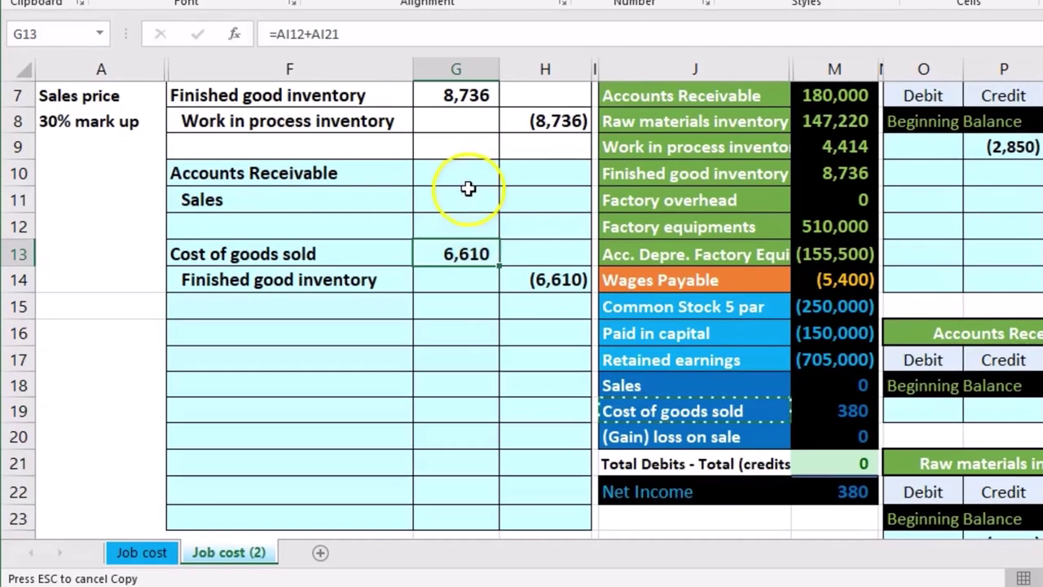
# Enter the formula =G13*1.3 in G10 to debit Accounts Receivable with the marked-up sales price
pyautogui.click(442, 200)
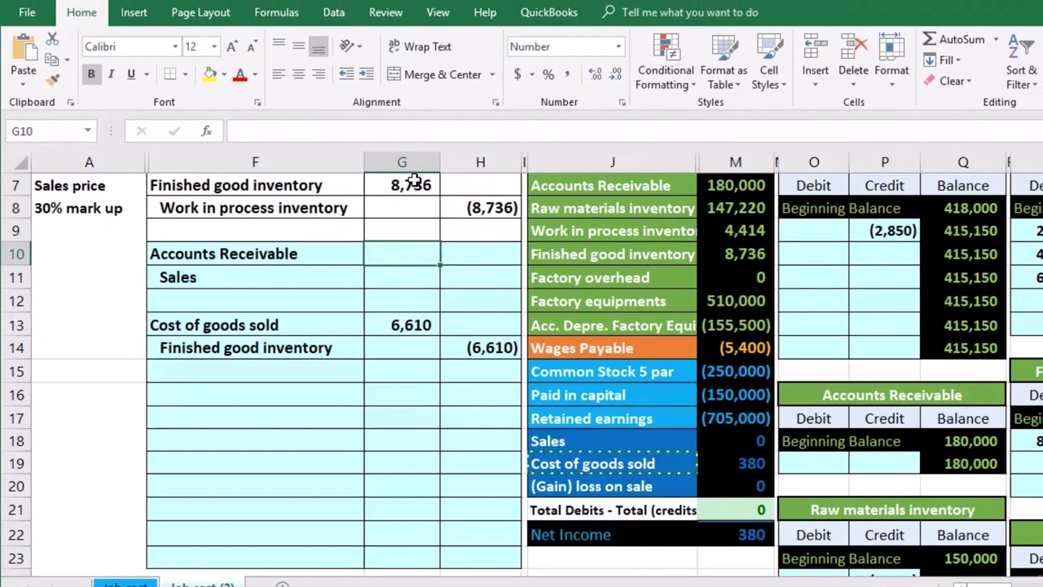
pyautogui.write('=')
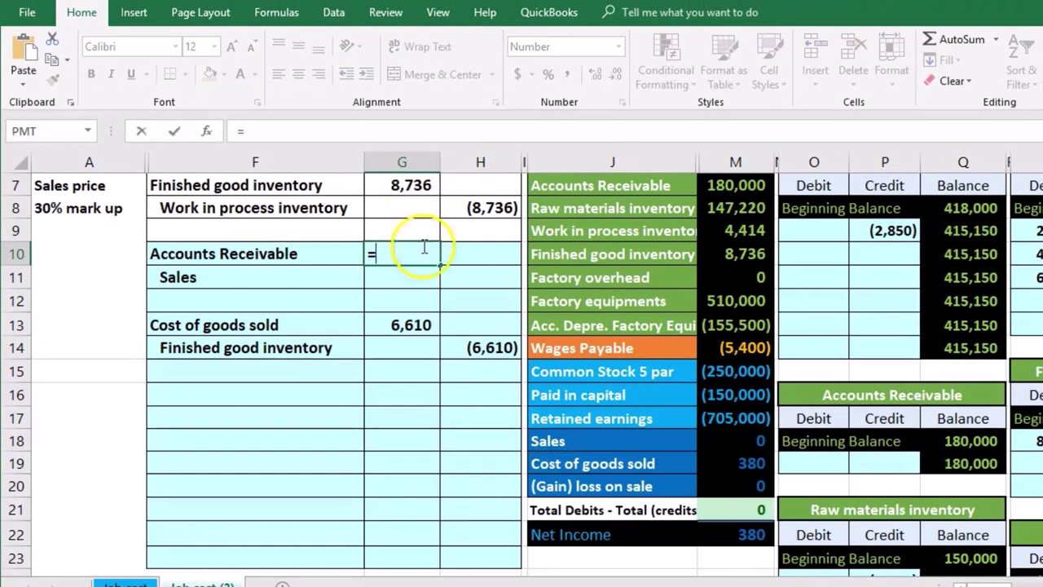
pyautogui.click(410, 324)
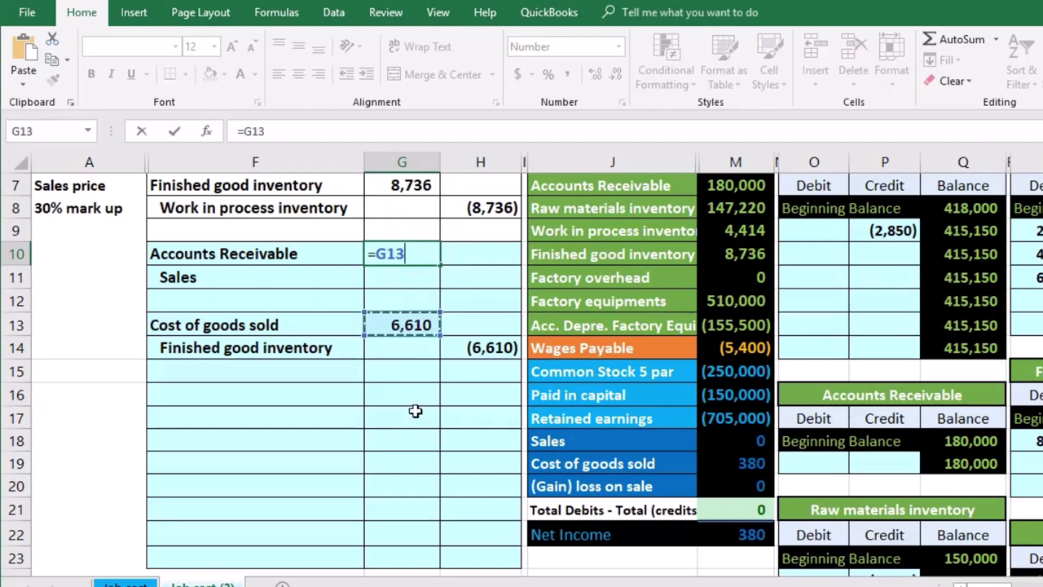
pyautogui.write('*')
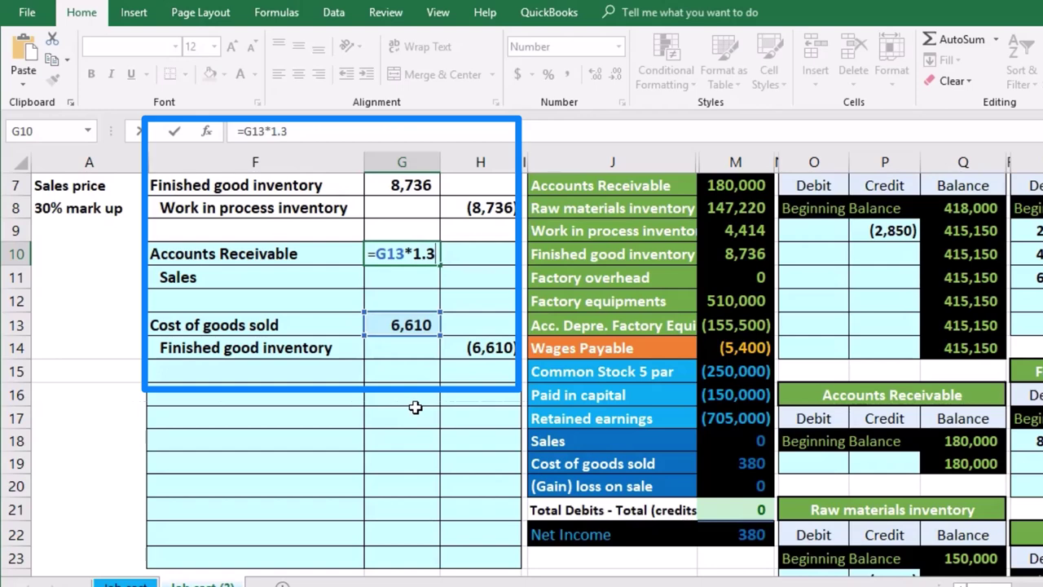
pyautogui.write('1.3')
pyautogui.press('Return')
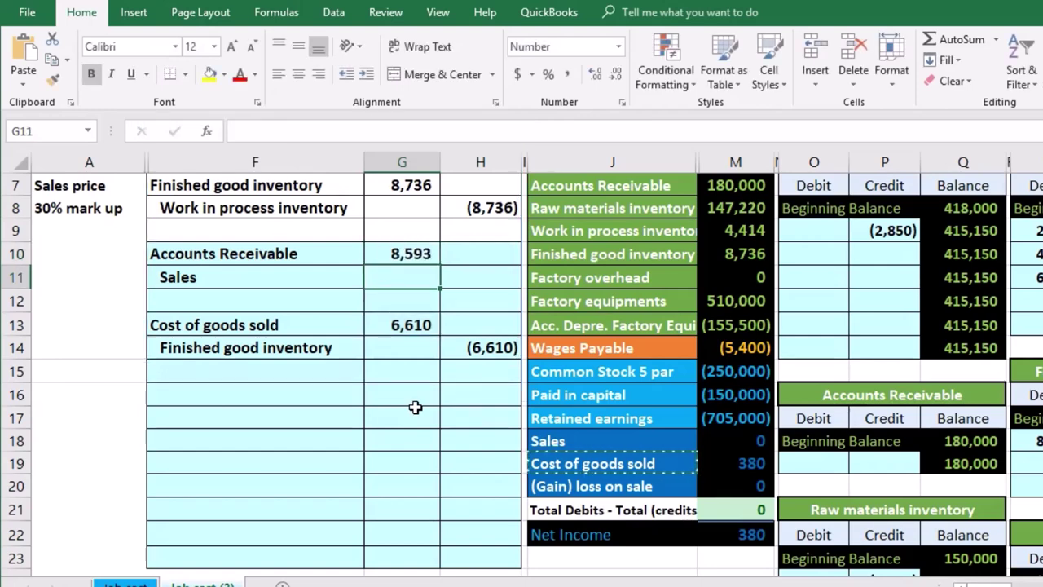
# Enter =-G10 in H11 as the credit to Sales
pyautogui.press('Right')
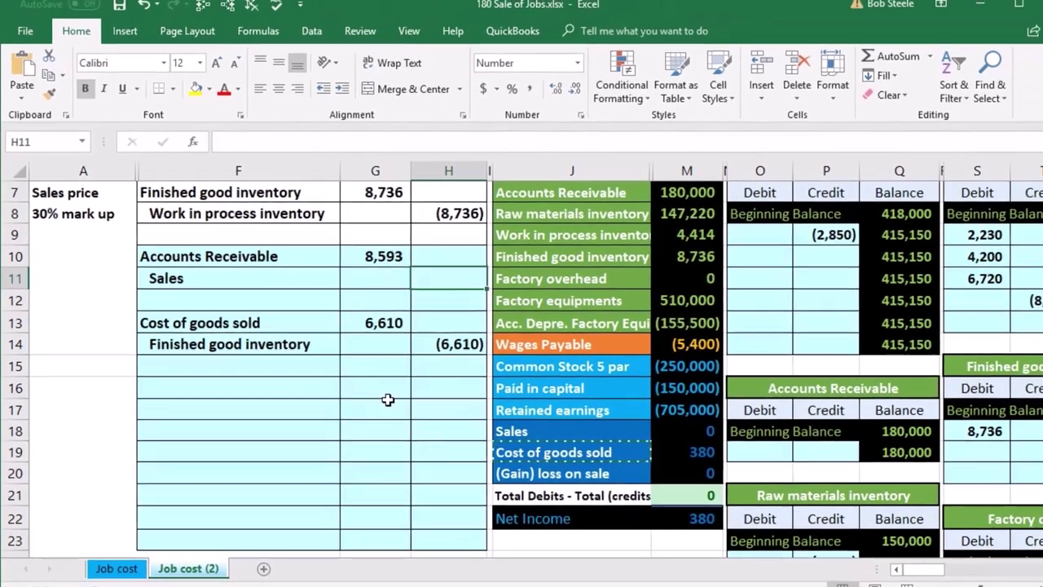
pyautogui.write('=-')
pyautogui.press('Left')
pyautogui.press('Up')
pyautogui.press('Return')
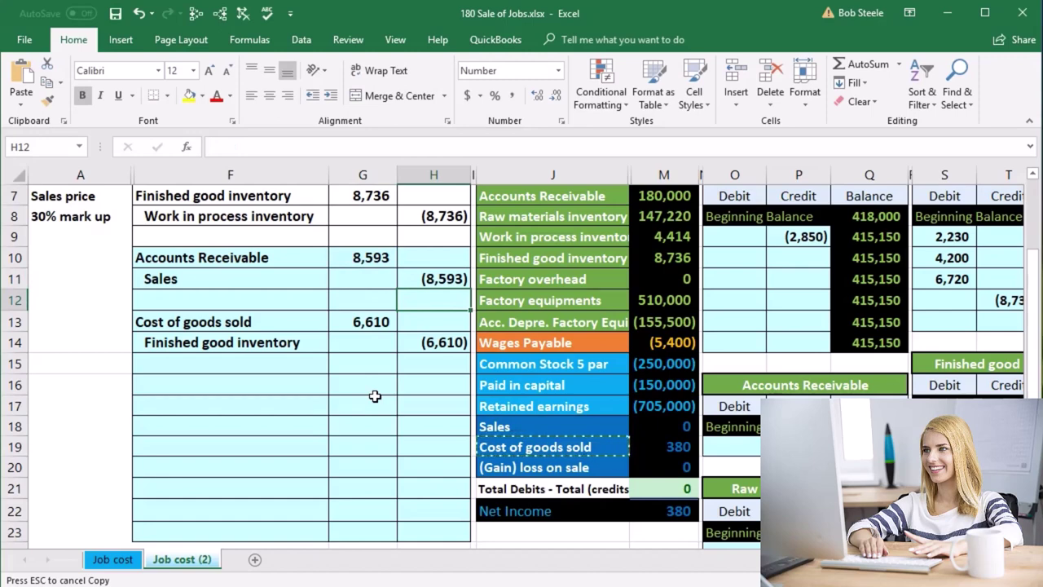
# Review the cost of goods sold and sales entries in the journal, checking the formulas in G13 and G10
pyautogui.moveTo(216, 323); pyautogui.dragTo(415, 352)
pyautogui.moveTo(325, 263); pyautogui.dragTo(413, 277)
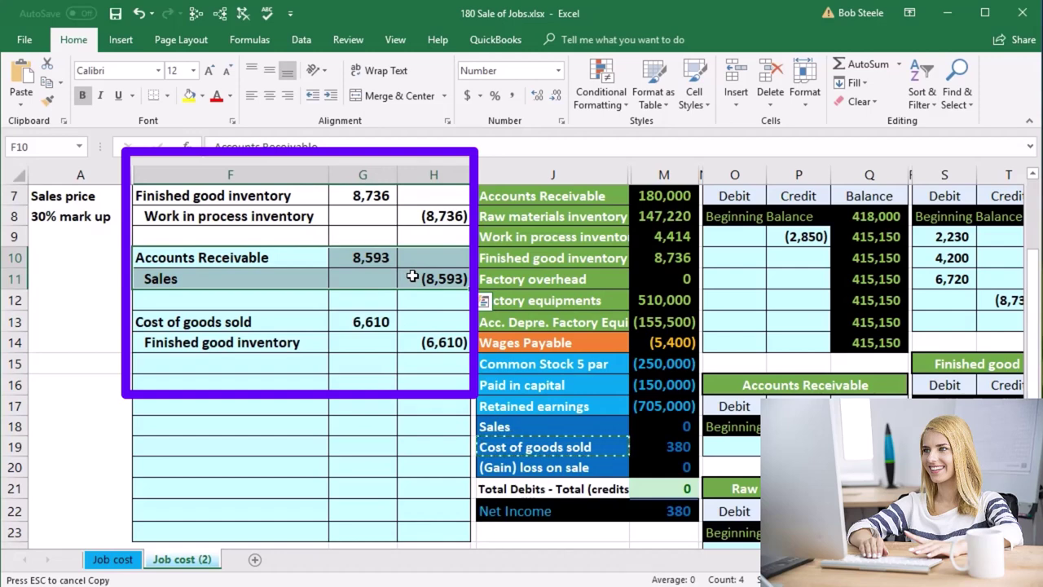
pyautogui.click(396, 328)
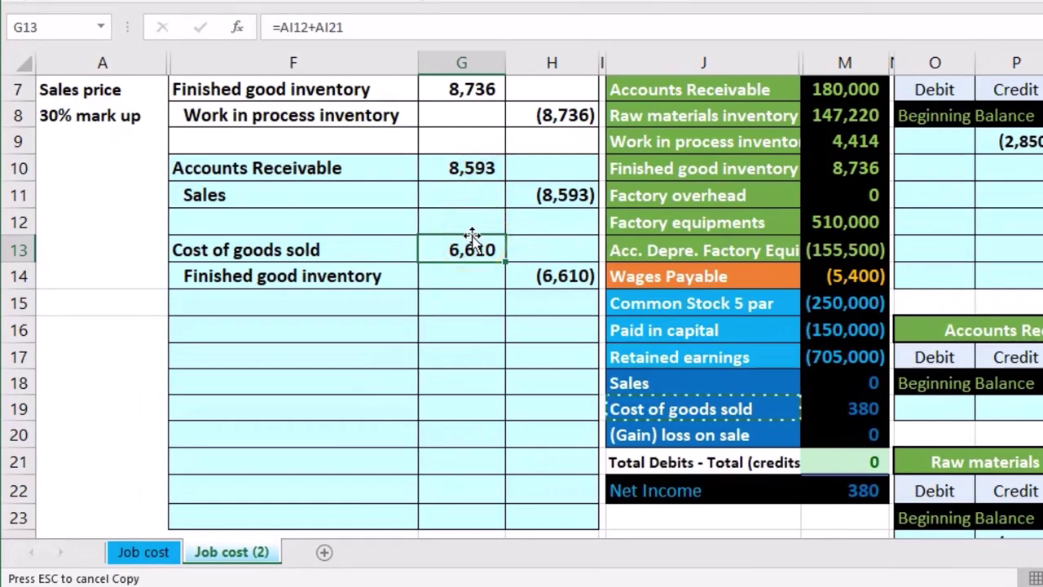
pyautogui.click(466, 177)
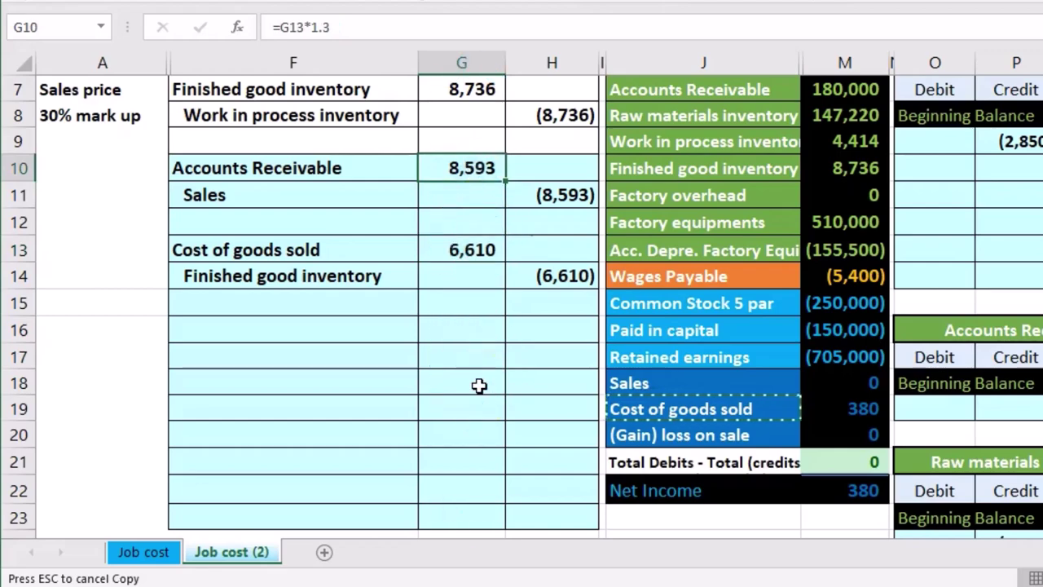
# Highlight the Accounts Receivable and Sales entry in F10:H11 with a yellow fill
pyautogui.moveTo(366, 159); pyautogui.dragTo(535, 189)
pyautogui.rightClick(535, 188)
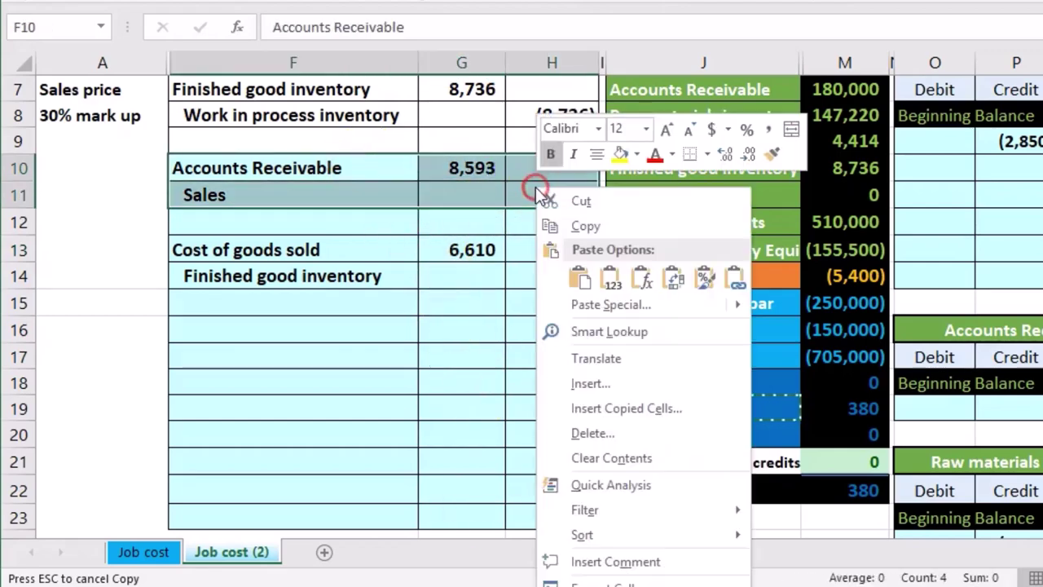
pyautogui.click(619, 154)
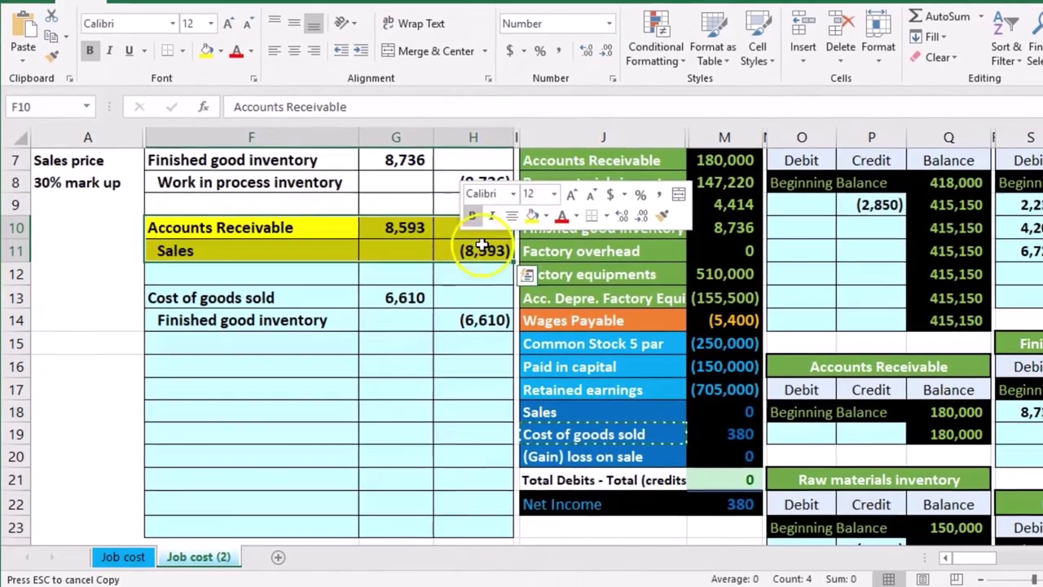
# Change the fill of the Accounts Receivable and Sales entry in F10:H11 to the standard light green
pyautogui.click(380, 236)
pyautogui.moveTo(350, 236); pyautogui.dragTo(468, 244)
pyautogui.rightClick(467, 243)
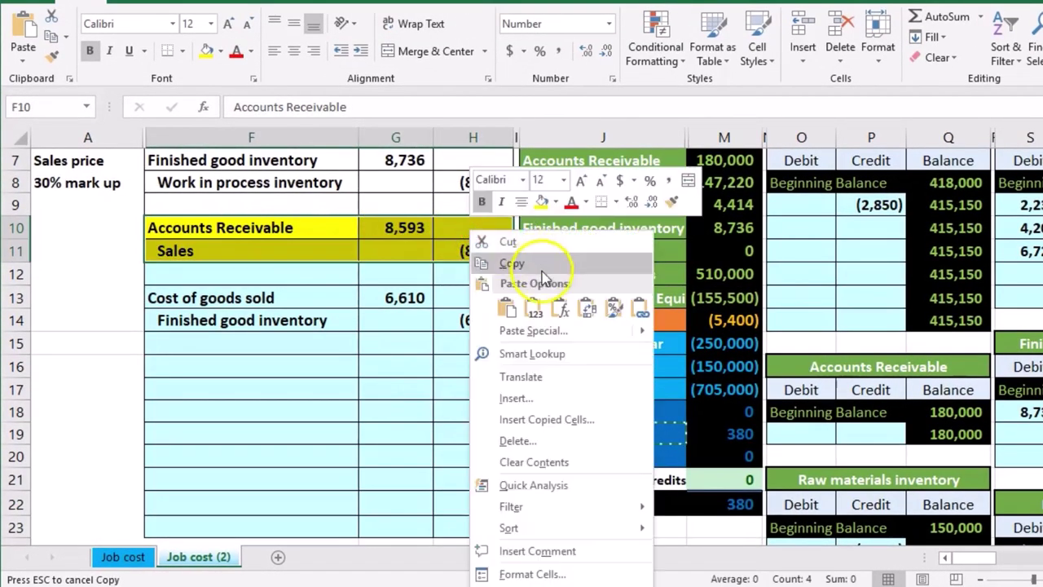
pyautogui.click(541, 202)
pyautogui.click(555, 202)
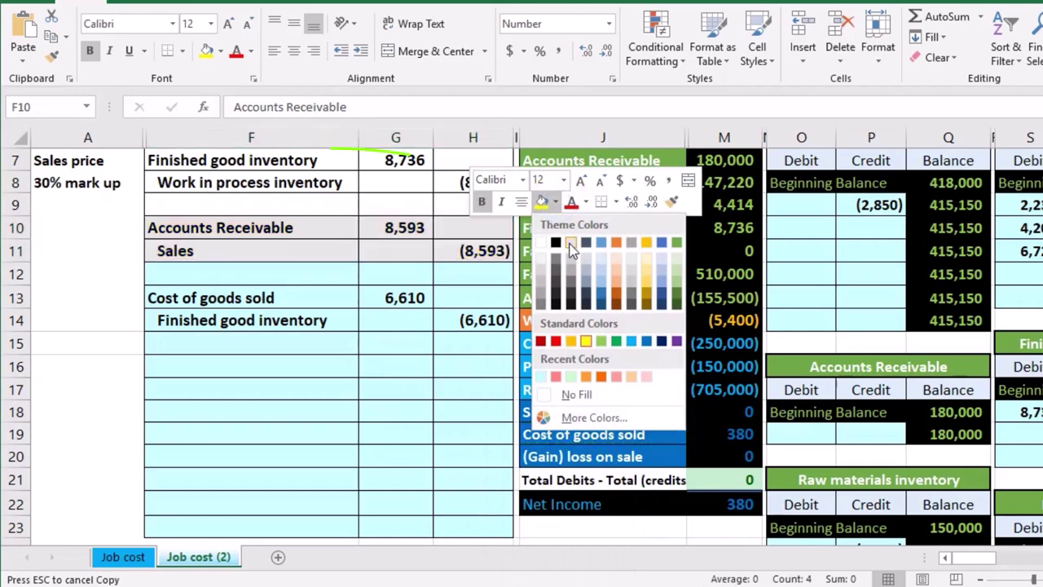
pyautogui.click(610, 345)
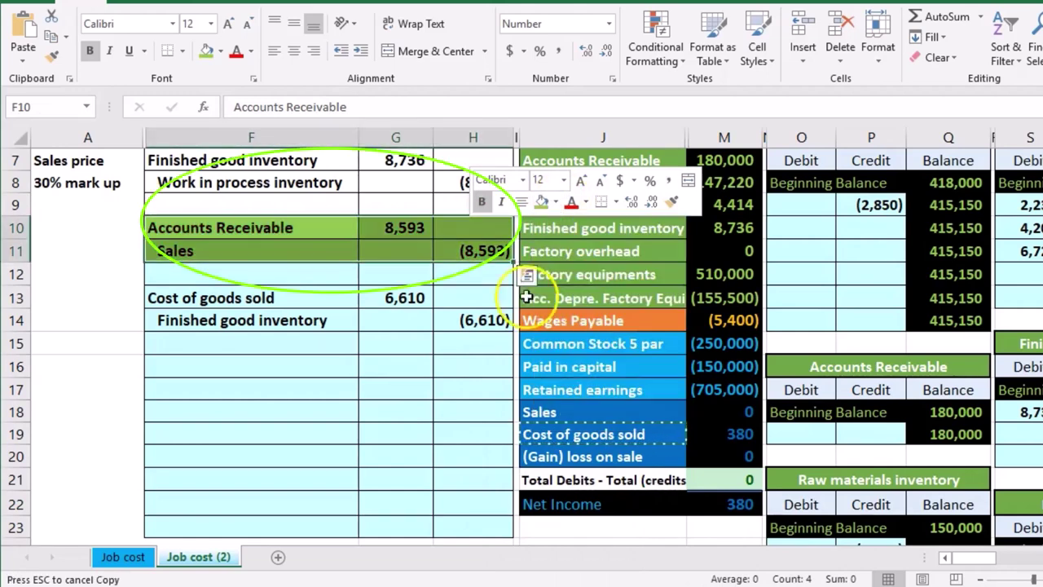
# Post the receivable debit to the Accounts Receivable ledger by entering =G10 in O19
pyautogui.click(481, 296)
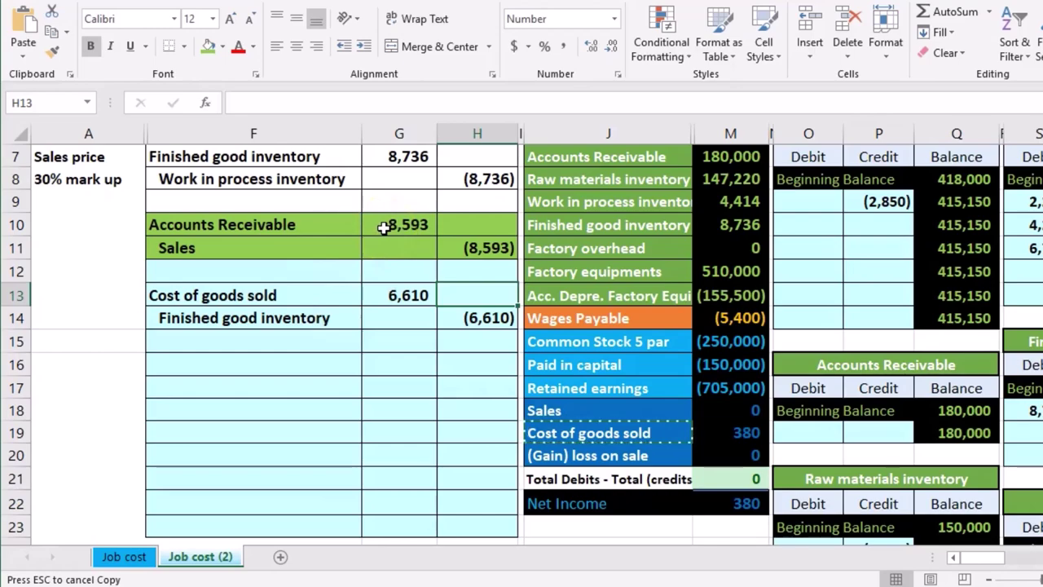
pyautogui.moveTo(298, 223); pyautogui.dragTo(664, 262)
pyautogui.scroll(1, 501, 278)
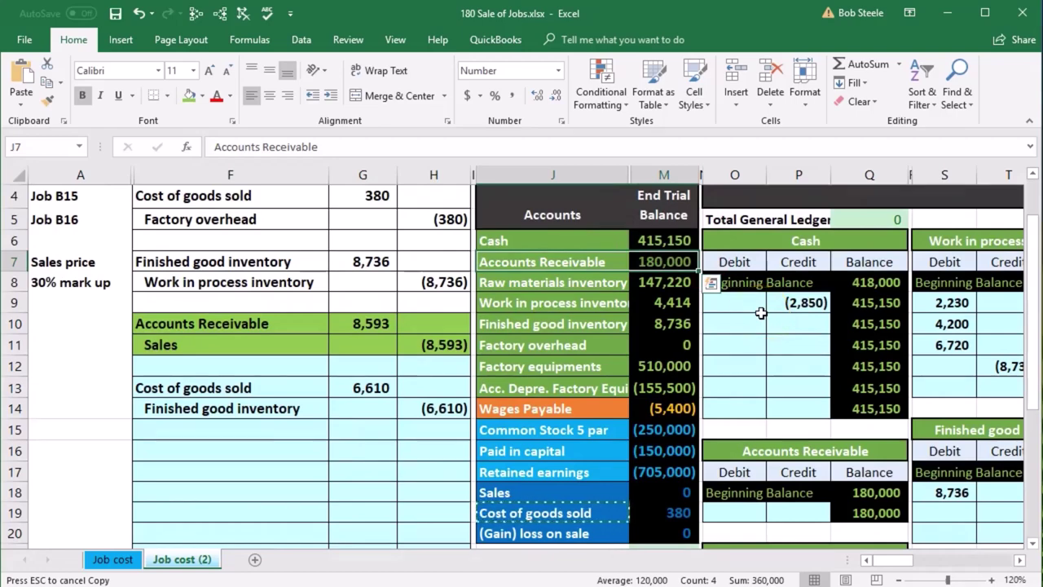
pyautogui.scroll(-2, 760, 313)
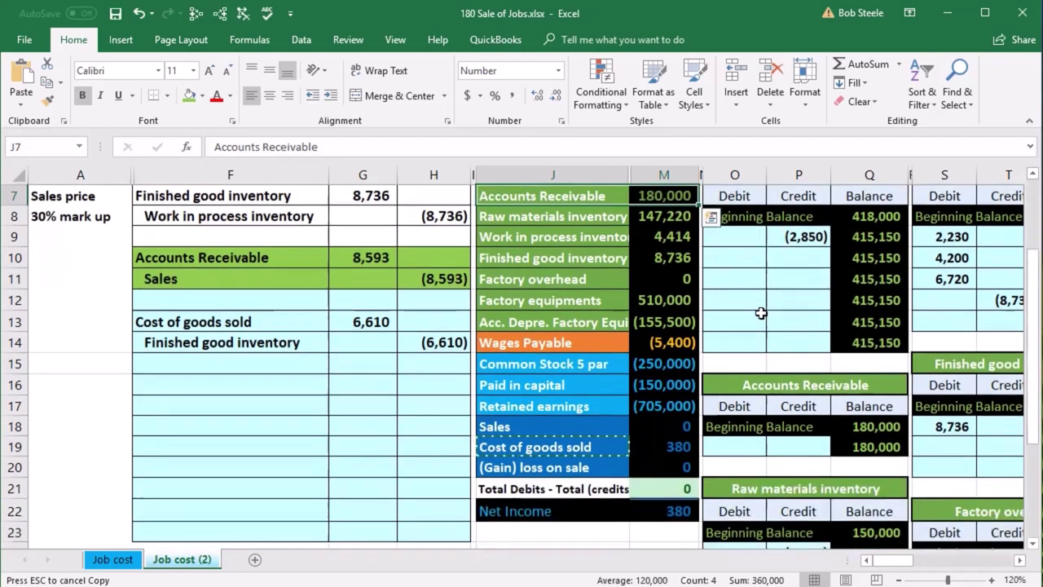
pyautogui.click(758, 385)
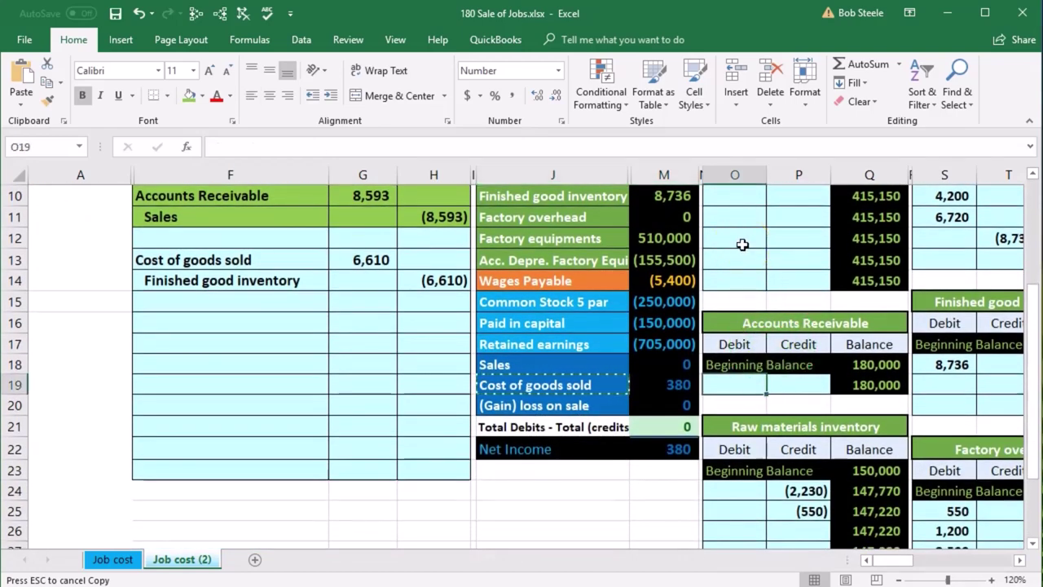
pyautogui.write('=')
pyautogui.click(367, 196)
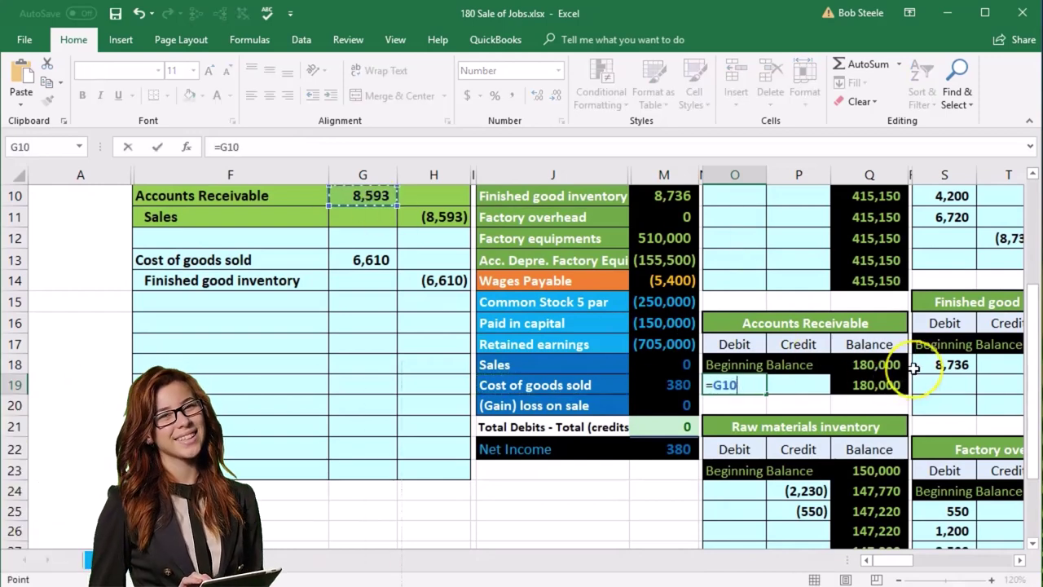
pyautogui.press('Return')
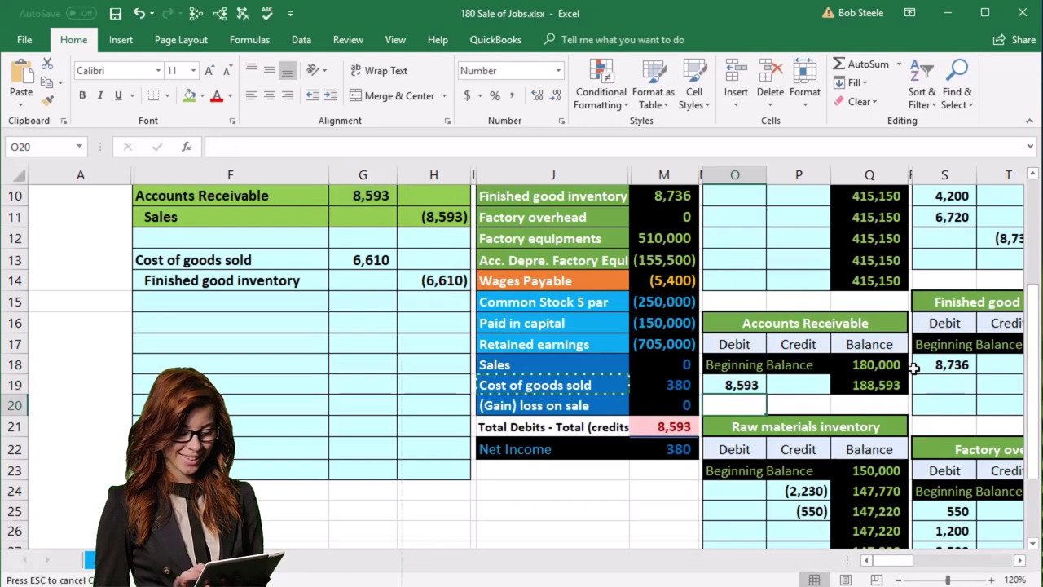
# Trace the dependents of the Accounts Receivable balance in Q19, and check trial balance cell M7 and the total in M21
pyautogui.click(889, 388)
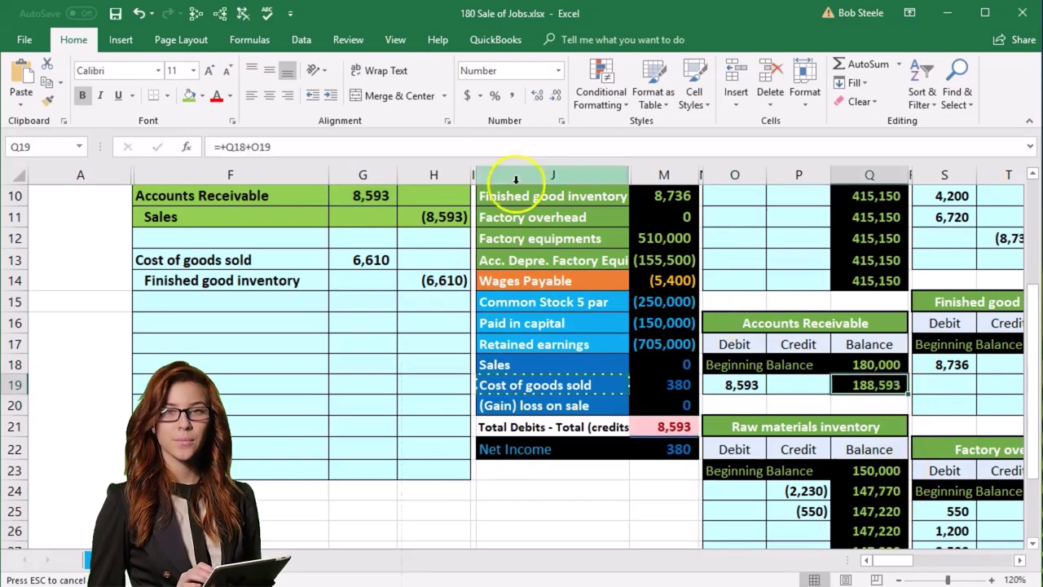
pyautogui.click(220, 13)
pyautogui.scroll(1, 489, 322)
pyautogui.scroll(1, 644, 269)
pyautogui.click(681, 260)
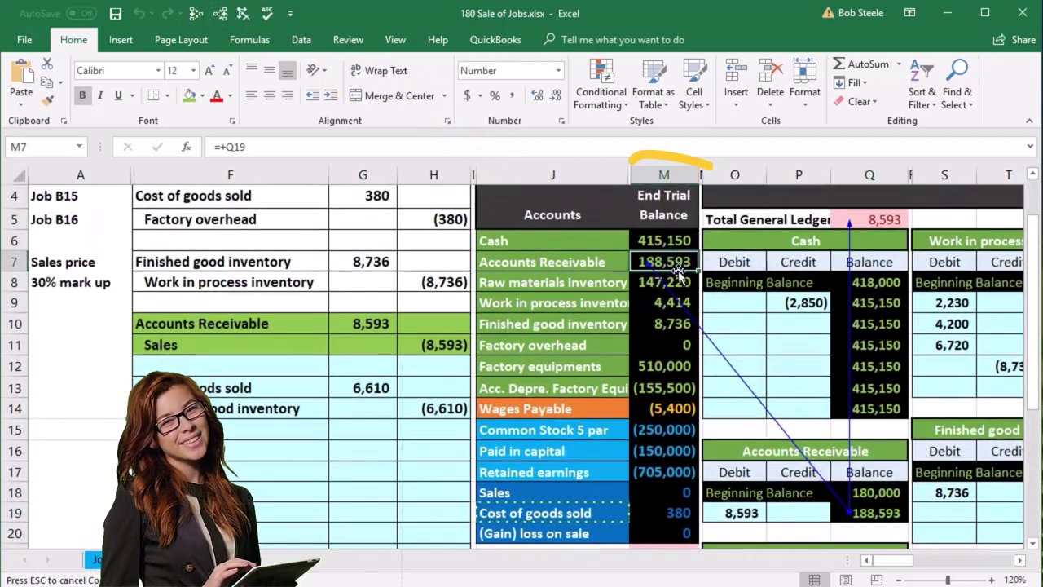
pyautogui.scroll(-1, 683, 351)
pyautogui.click(678, 488)
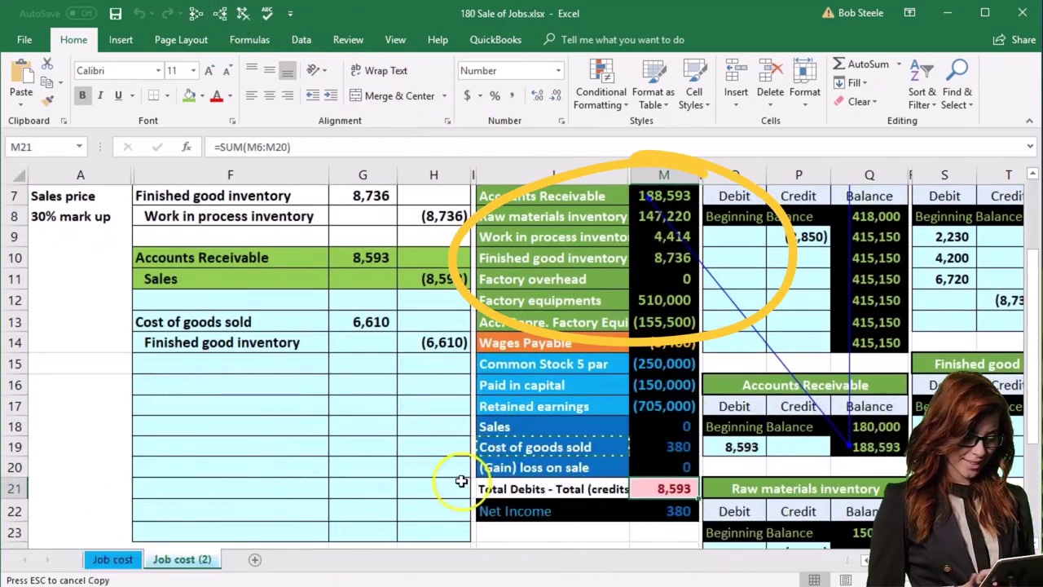
# Post the sales credit to the Sales ledger by entering =H11 in credit cell AB13
pyautogui.moveTo(268, 278); pyautogui.dragTo(420, 278)
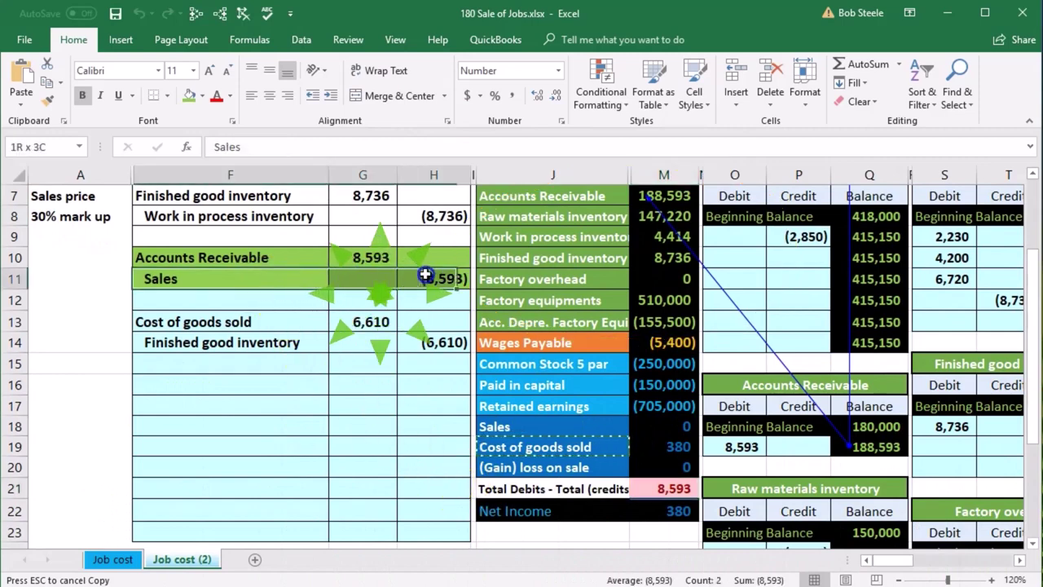
pyautogui.moveTo(530, 432); pyautogui.dragTo(684, 426)
pyautogui.click(751, 300)
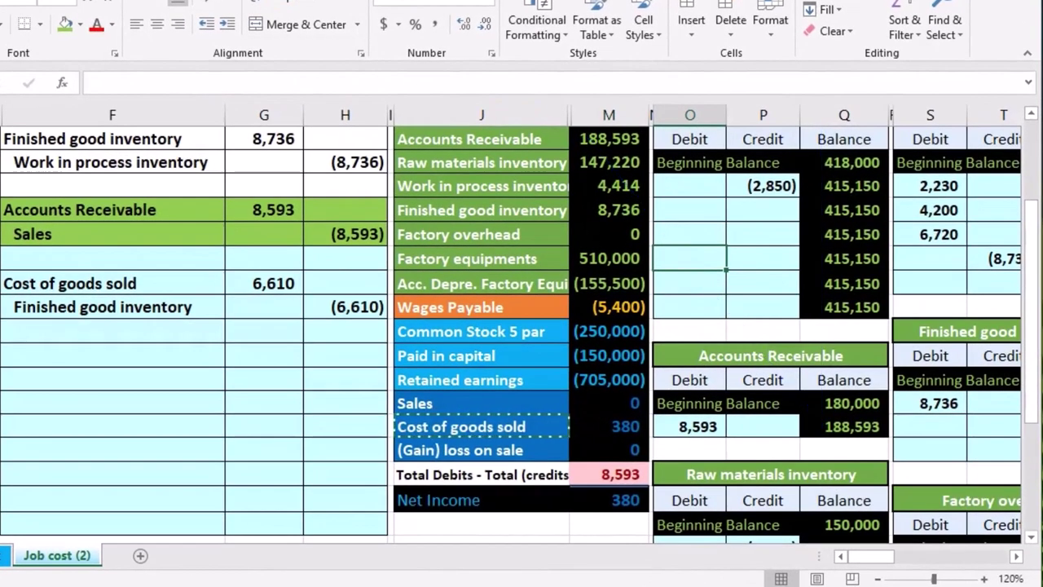
pyautogui.click(457, 189)
pyautogui.press('Right')
pyautogui.press('Right')
pyautogui.press('Right')
pyautogui.press('Right')
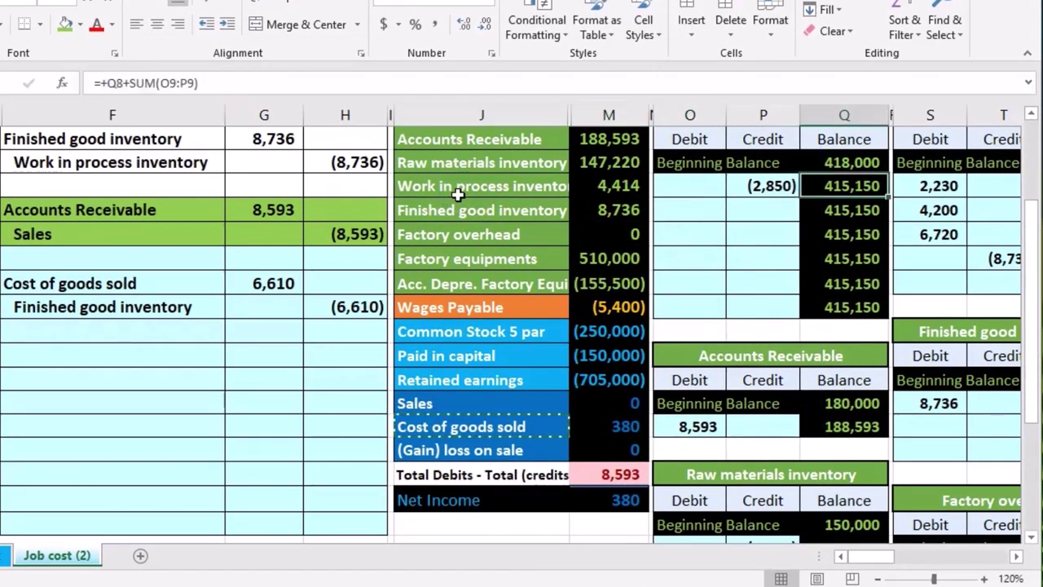
pyautogui.press('Right')
pyautogui.press('Right')
pyautogui.press('Right')
pyautogui.press('Right')
pyautogui.press('Right')
pyautogui.press('Right')
pyautogui.press('Right')
pyautogui.press('Right')
pyautogui.press('Right')
pyautogui.press('Right')
pyautogui.press('Right')
pyautogui.press('Right')
pyautogui.press('Right')
pyautogui.press('Down')
pyautogui.press('Left')
pyautogui.press('Left')
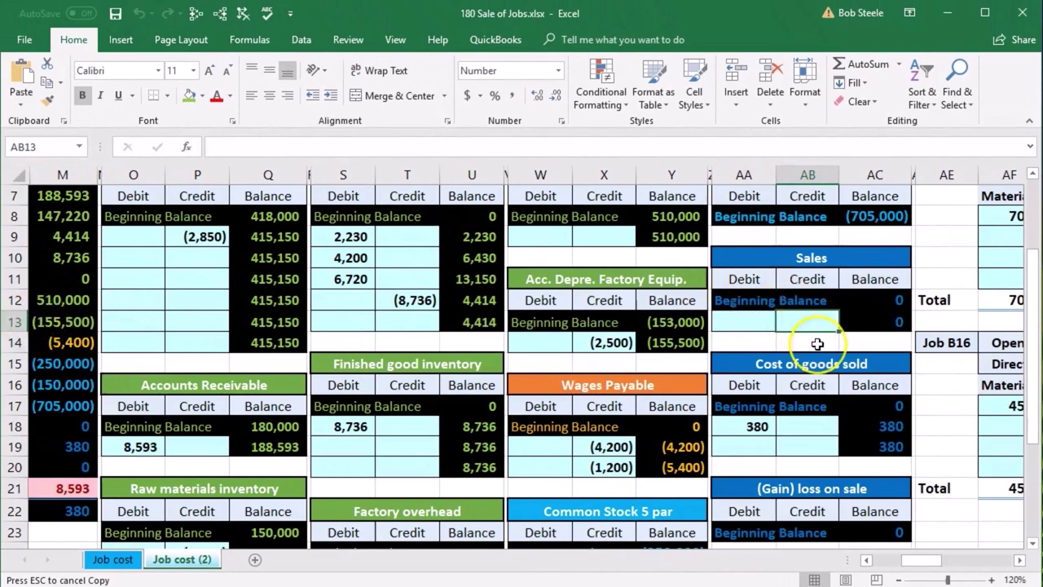
pyautogui.write('=')
pyautogui.press('Left')
pyautogui.press('Left')
pyautogui.press('Left')
pyautogui.press('Left')
pyautogui.press('Left')
pyautogui.press('Left')
pyautogui.press('Left')
pyautogui.press('Left')
pyautogui.press('Left')
pyautogui.press('Left')
pyautogui.press('Left')
pyautogui.press('Left')
pyautogui.press('Left')
pyautogui.press('Left')
pyautogui.press('Left')
pyautogui.press('Left')
pyautogui.press('Left')
pyautogui.press('Left')
pyautogui.press('Left')
pyautogui.press('Left')
pyautogui.press('Left')
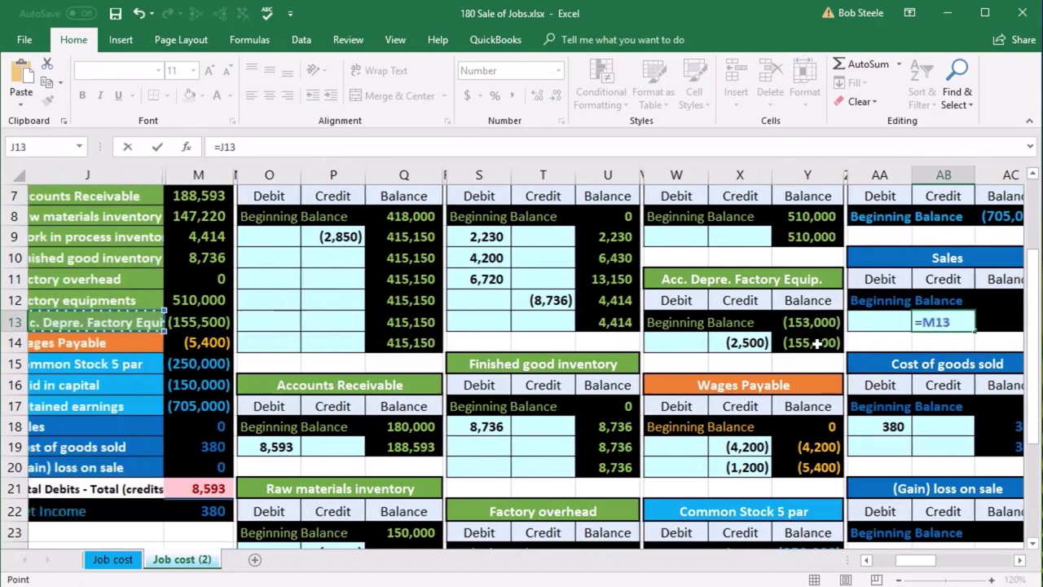
pyautogui.press('Right')
pyautogui.press('Up')
pyautogui.press('Up')
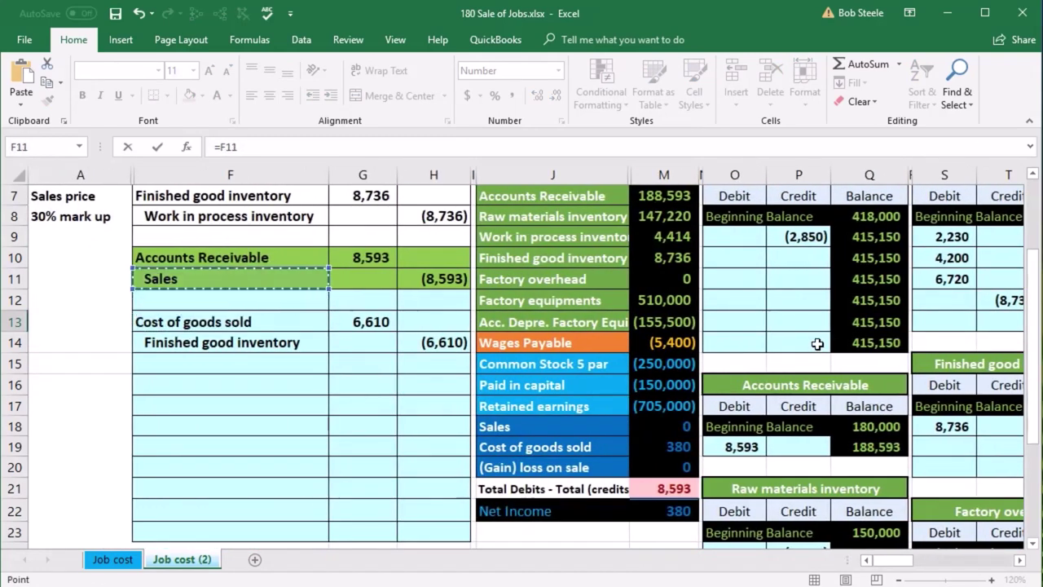
pyautogui.press('Right')
pyautogui.press('Right')
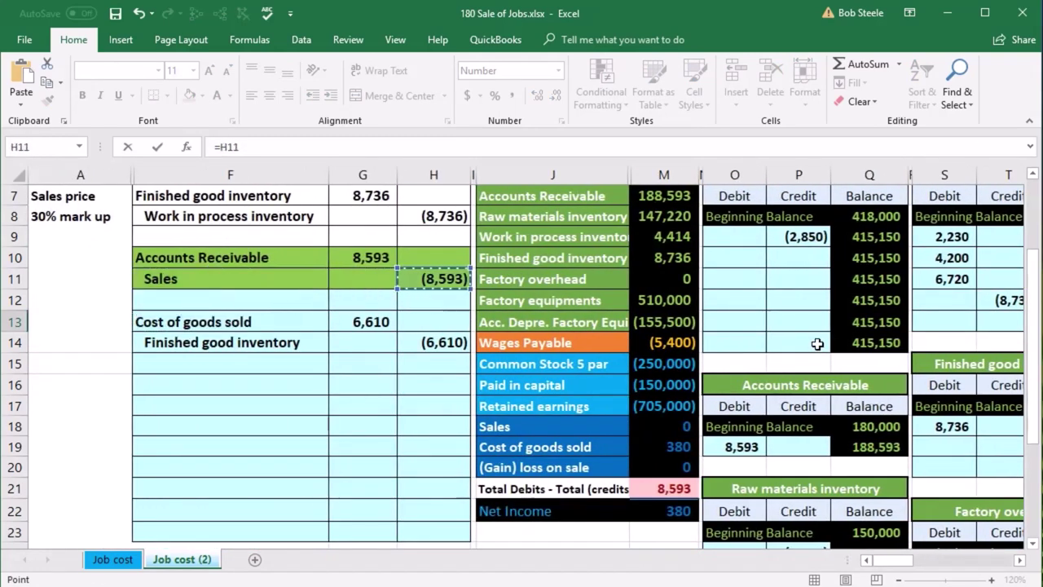
pyautogui.press('Return')
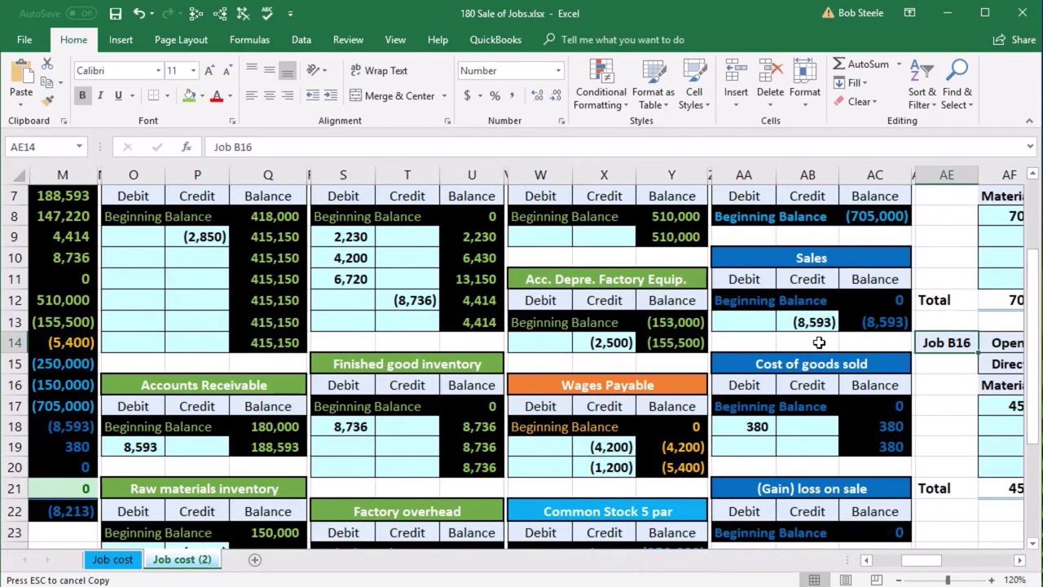
# Trace the dependents of the Sales balance in AC13, and check the trial balance's Sales amount and the net income formula in M22
pyautogui.click(856, 306)
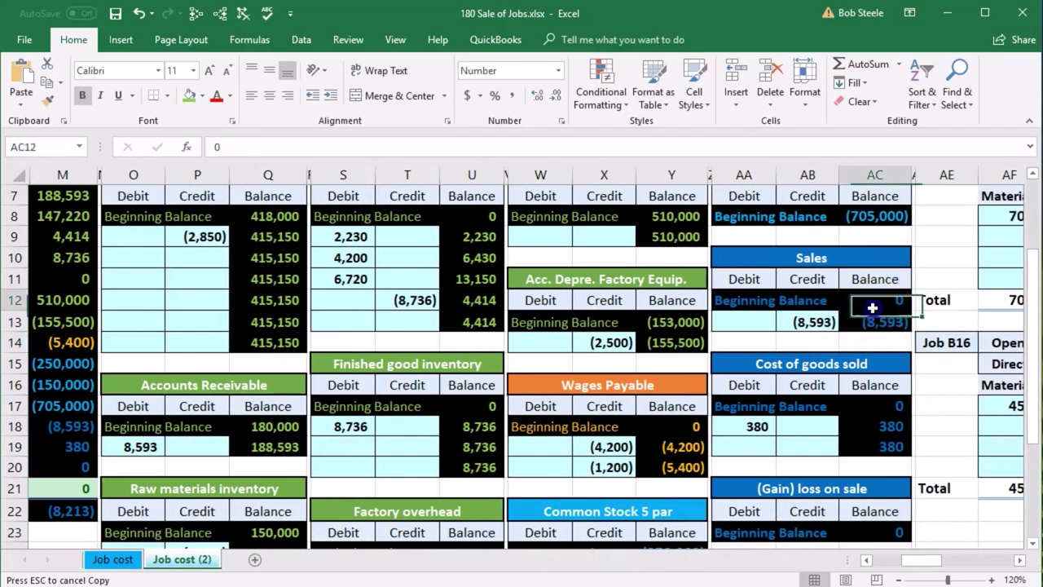
pyautogui.click(830, 324)
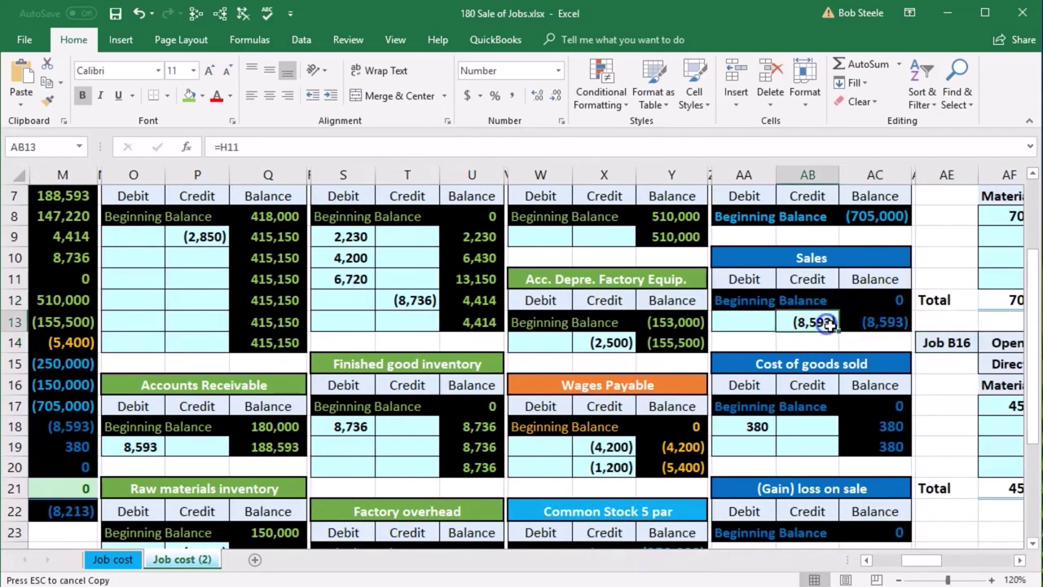
pyautogui.click(879, 321)
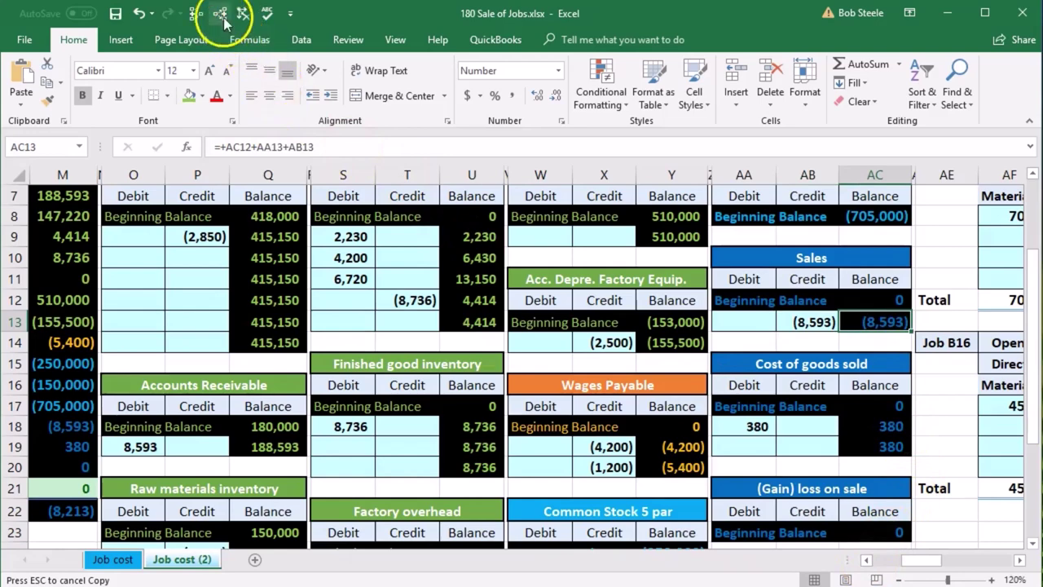
pyautogui.click(866, 560)
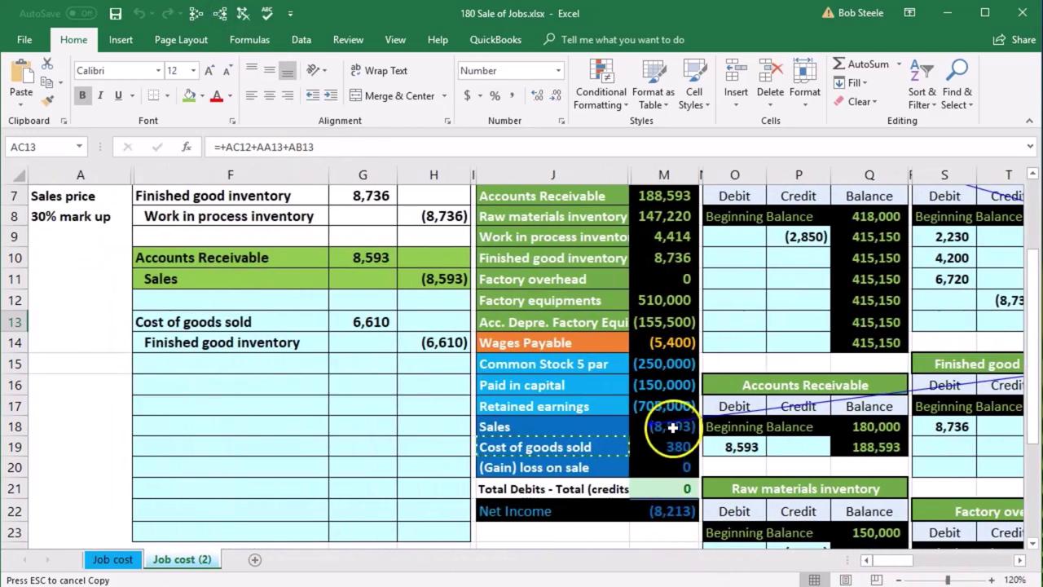
pyautogui.click(672, 427)
pyautogui.press('Down')
pyautogui.press('Down')
pyautogui.press('Down')
pyautogui.press('Down')
pyautogui.press('F2')
pyautogui.press('Escape')
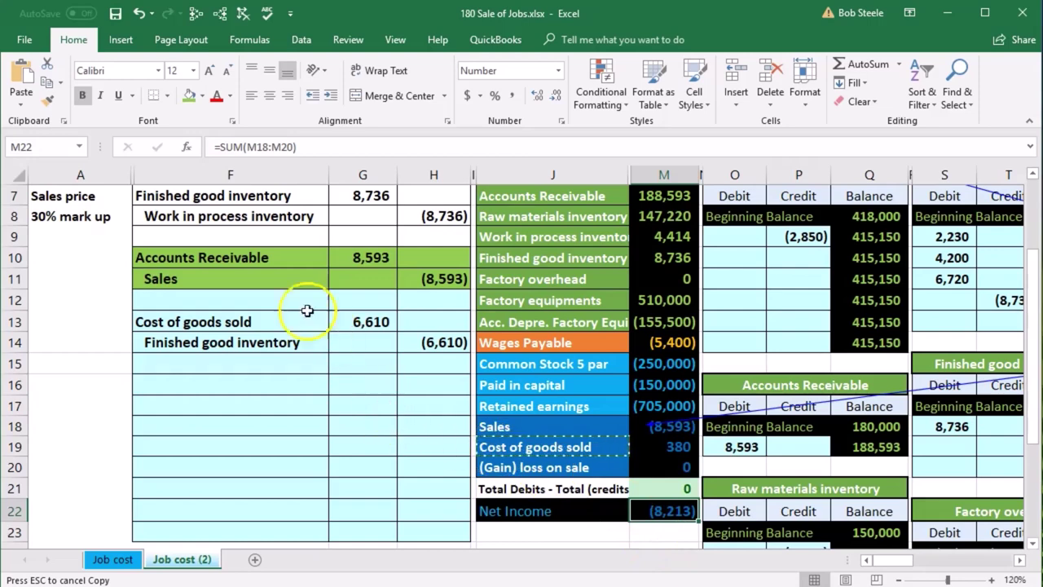
# Replace the green fill of F10:H11 with a pale turquoise from the standard colors to match the surrounding journal cells
pyautogui.moveTo(244, 259); pyautogui.dragTo(446, 269)
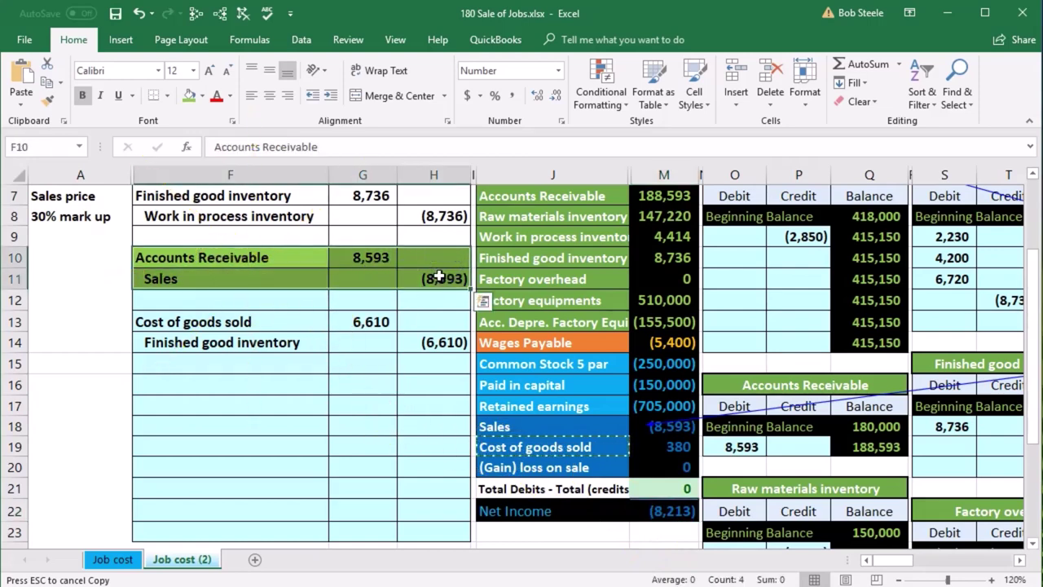
pyautogui.rightClick(439, 277)
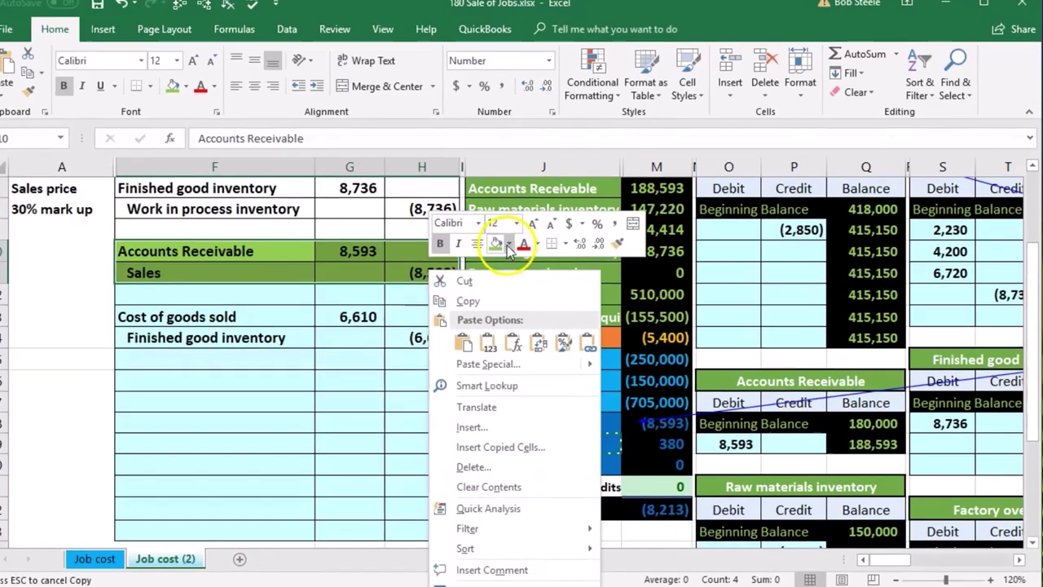
pyautogui.click(520, 250)
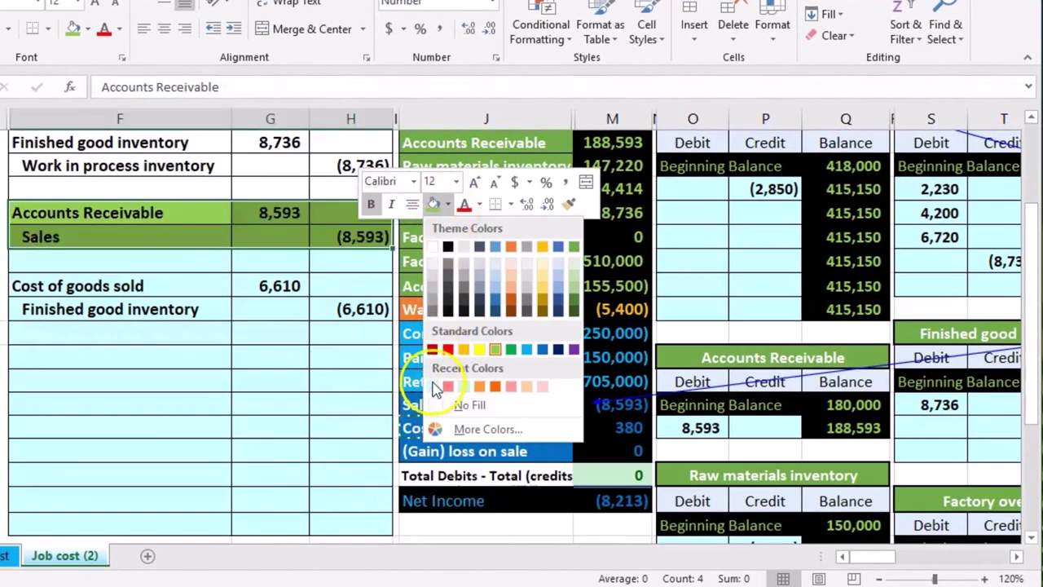
pyautogui.click(445, 427)
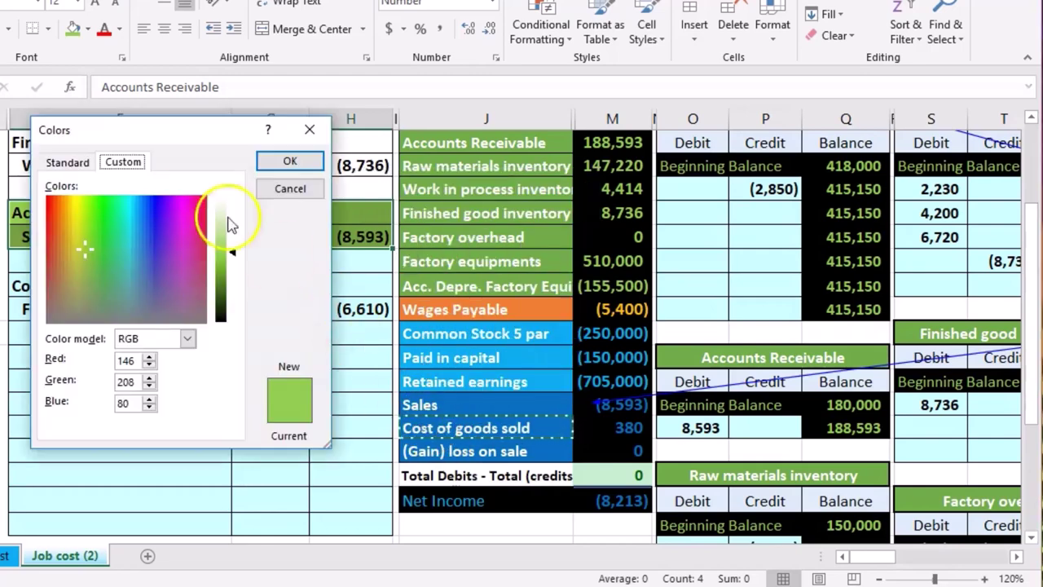
pyautogui.click(76, 163)
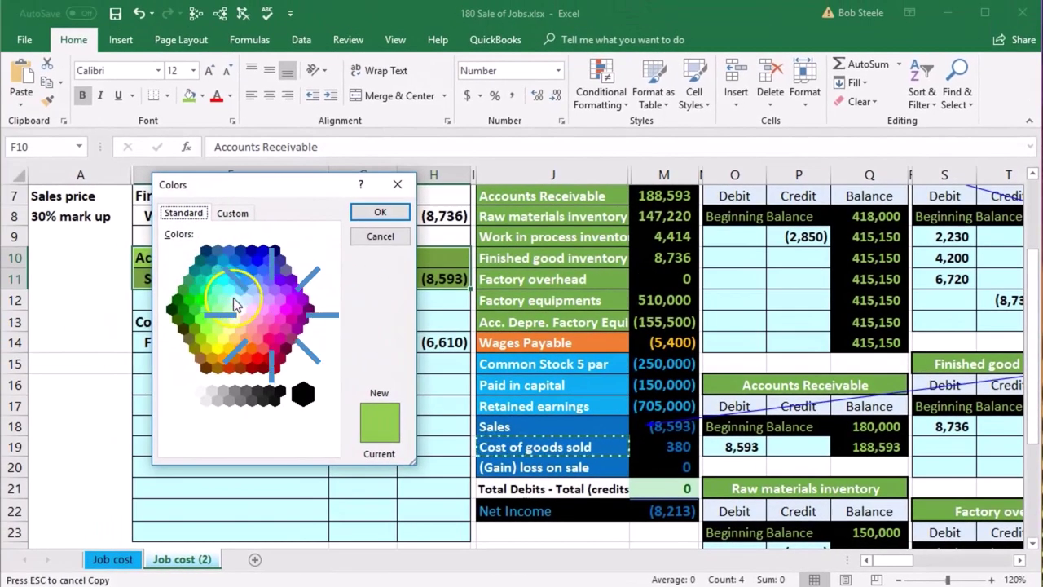
pyautogui.click(233, 298)
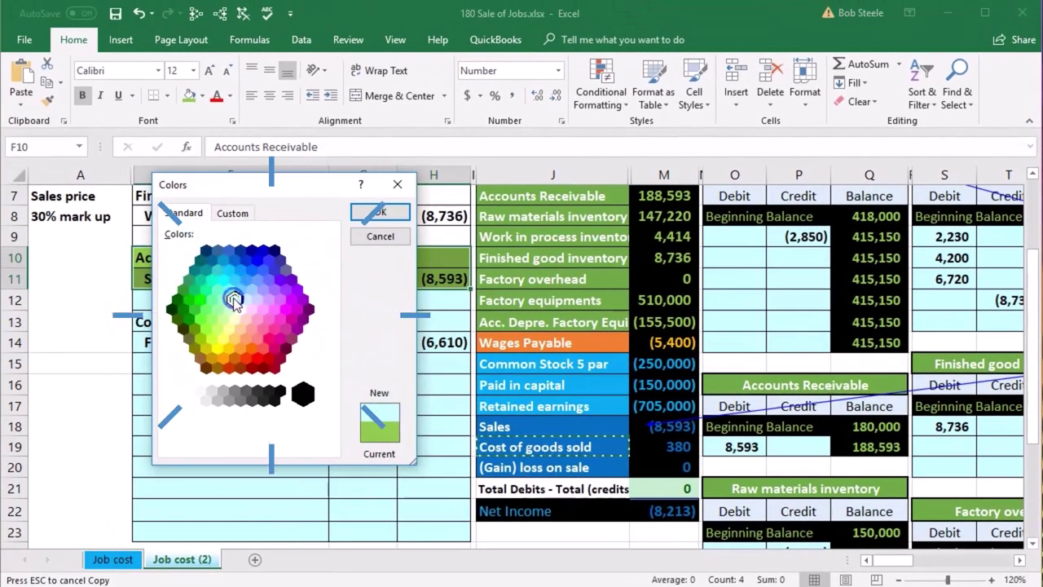
pyautogui.click(377, 213)
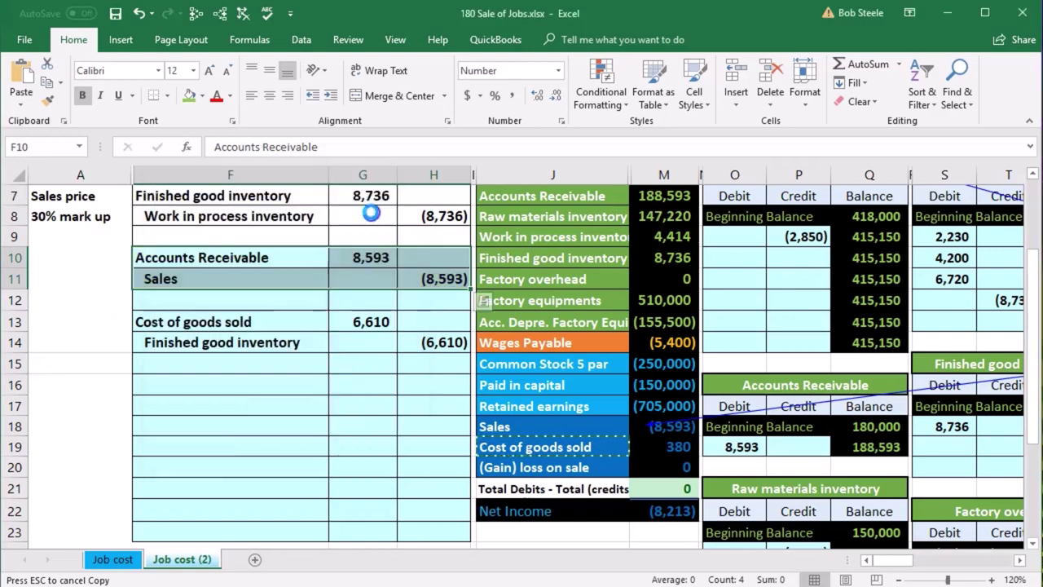
# Review the cost of goods sold journal entry in F13:H14 and the Cost of goods sold row in the trial balance
pyautogui.moveTo(302, 364); pyautogui.dragTo(336, 364)
pyautogui.moveTo(260, 324); pyautogui.dragTo(410, 337)
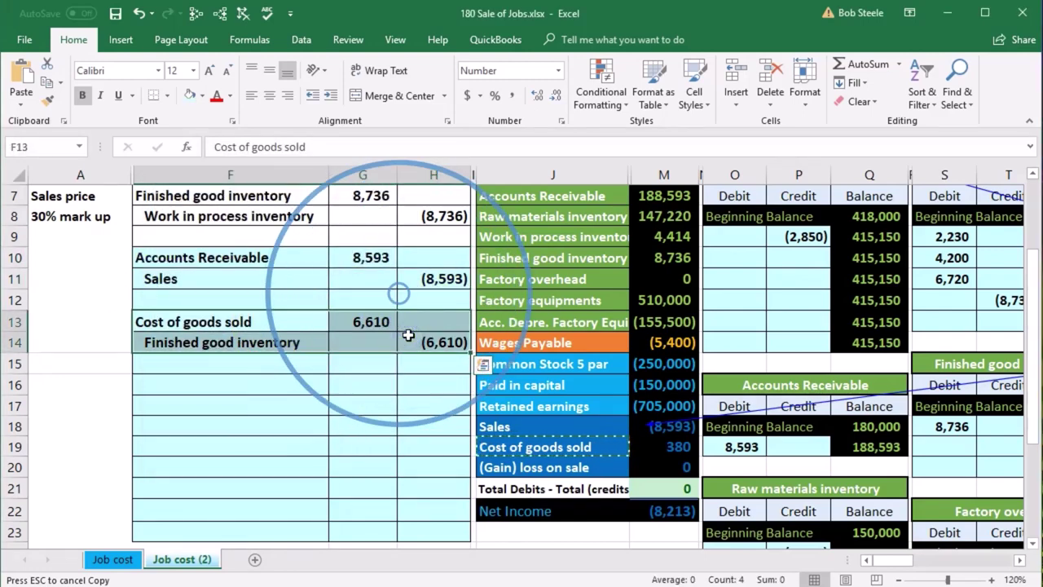
pyautogui.moveTo(524, 448); pyautogui.dragTo(668, 447)
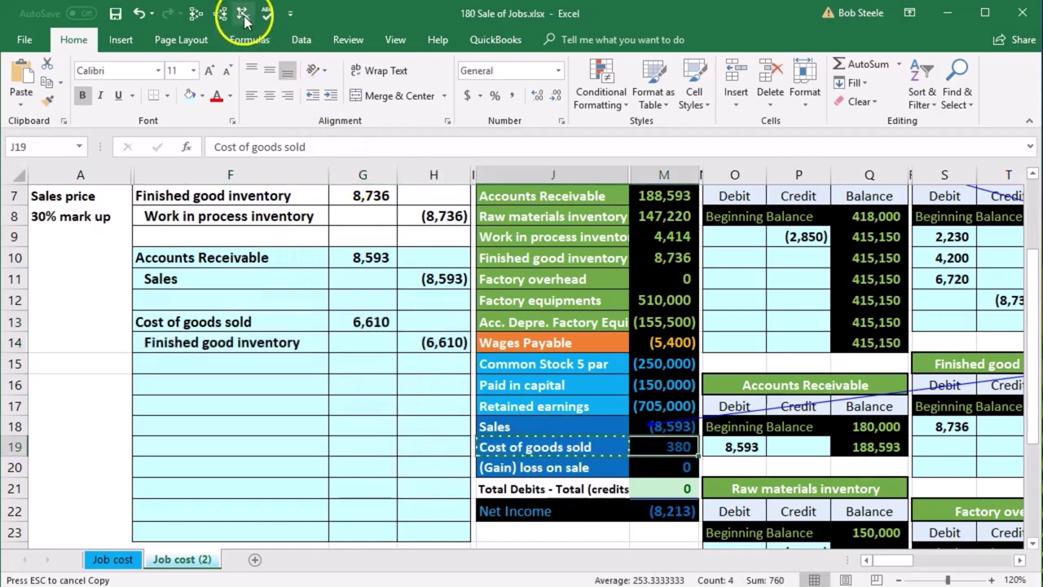
# Post the cost of goods sold debit to the Cost of goods sold ledger by entering =G13 in debit cell AA19
pyautogui.moveTo(265, 322); pyautogui.dragTo(342, 326)
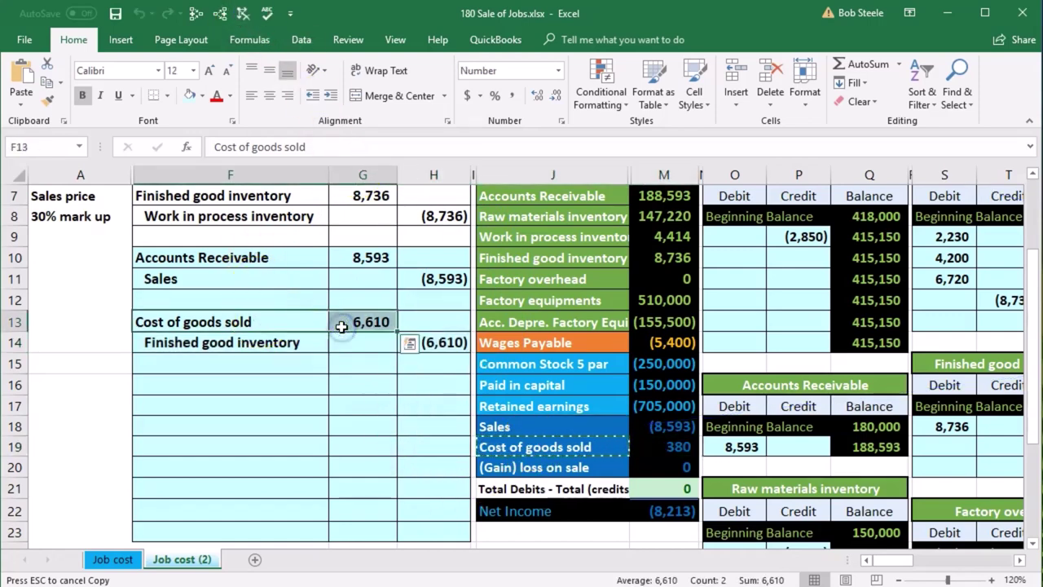
pyautogui.press('Right')
pyautogui.press('Right')
pyautogui.press('Right')
pyautogui.press('Right')
pyautogui.press('Right')
pyautogui.press('Right')
pyautogui.press('Right')
pyautogui.press('Right')
pyautogui.press('Right')
pyautogui.press('Right')
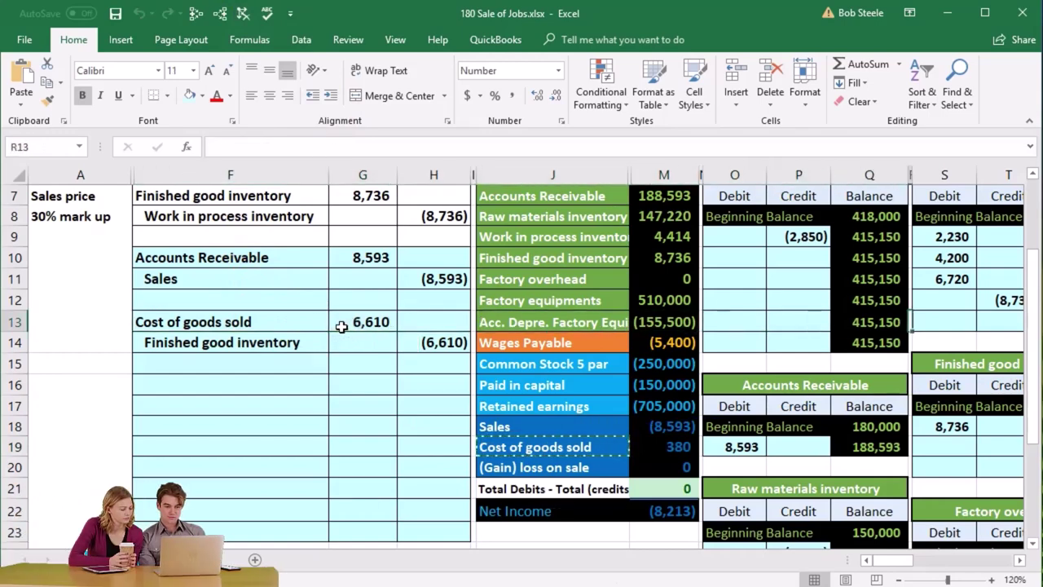
pyautogui.press('Right')
pyautogui.press('Right')
pyautogui.press('Right')
pyautogui.press('Right')
pyautogui.press('Right')
pyautogui.press('Right')
pyautogui.press('Right')
pyautogui.press('Right')
pyautogui.press('Right')
pyautogui.press('Right')
pyautogui.press('Right')
pyautogui.press('Right')
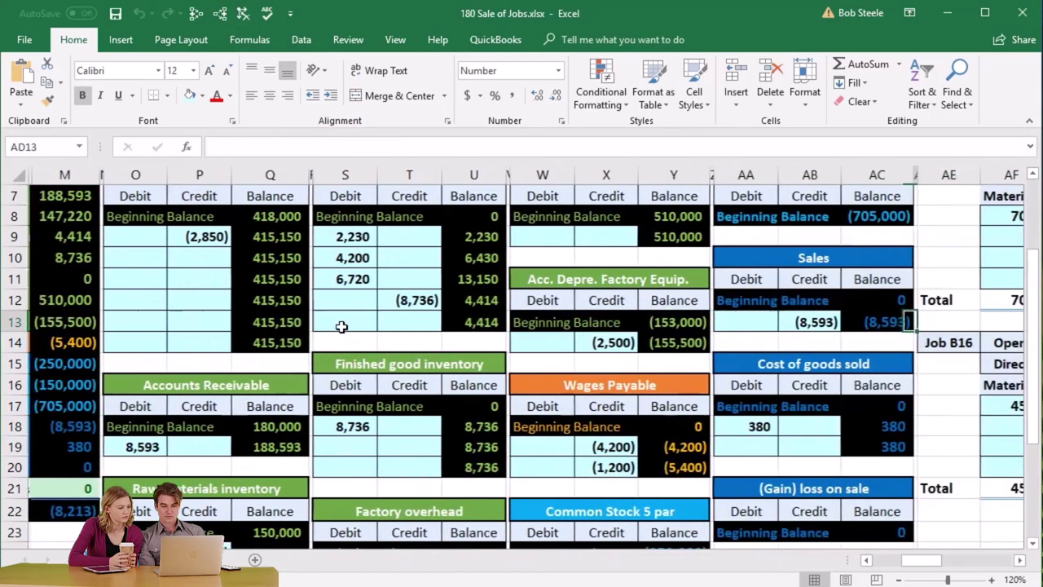
pyautogui.press('Right')
pyautogui.press('Right')
pyautogui.press('Right')
pyautogui.press('Right')
pyautogui.click(541, 446)
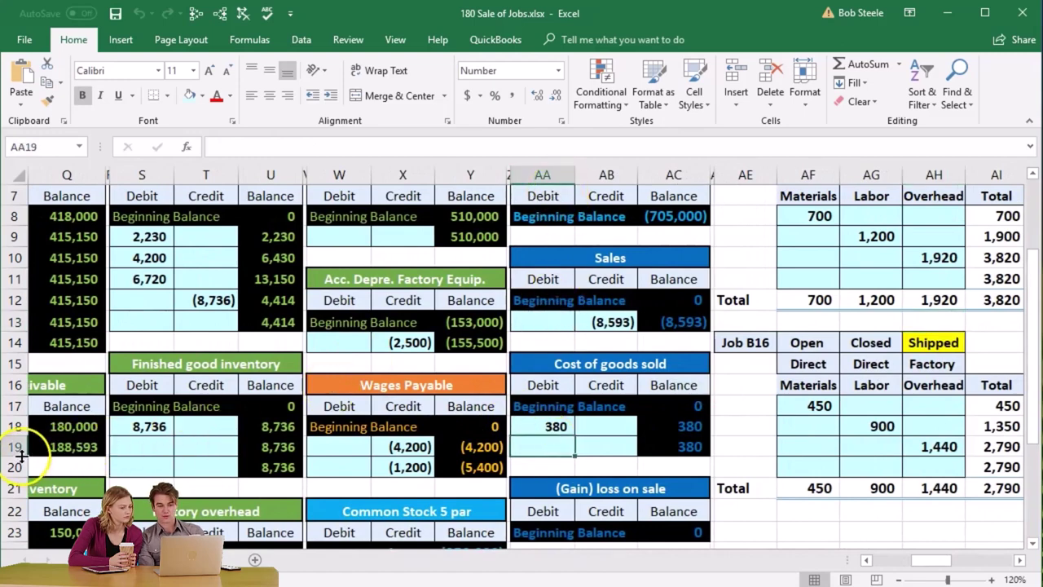
pyautogui.write('=')
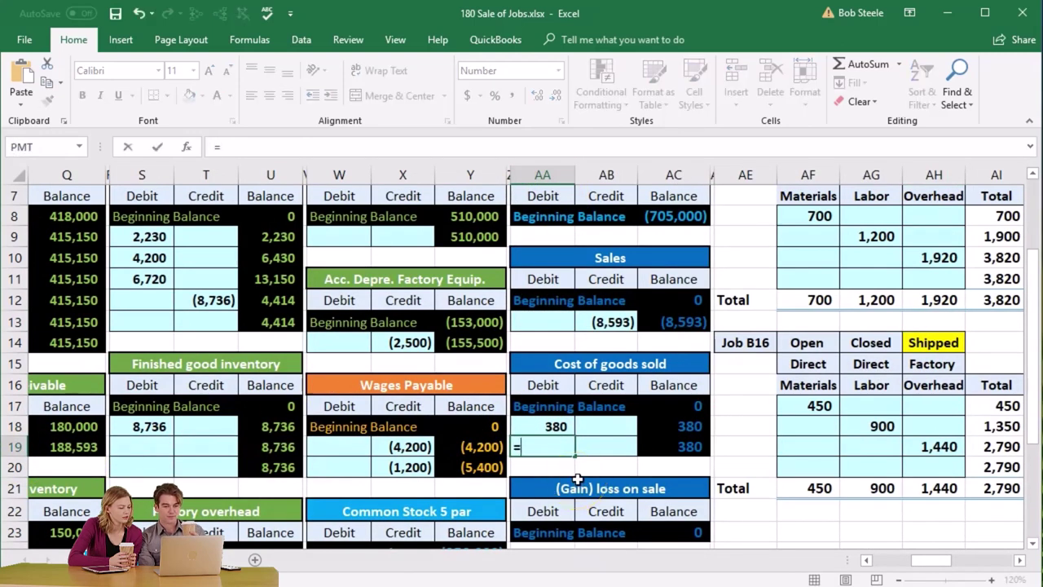
pyautogui.press('Left')
pyautogui.press('Left')
pyautogui.press('Left')
pyautogui.press('Left')
pyautogui.press('Left')
pyautogui.press('Left')
pyautogui.press('Left')
pyautogui.press('Left')
pyautogui.press('Left')
pyautogui.press('Left')
pyautogui.press('Left')
pyautogui.press('Left')
pyautogui.press('Left')
pyautogui.press('Left')
pyautogui.press('Left')
pyautogui.press('Left')
pyautogui.press('Left')
pyautogui.press('Left')
pyautogui.press('Left')
pyautogui.press('Left')
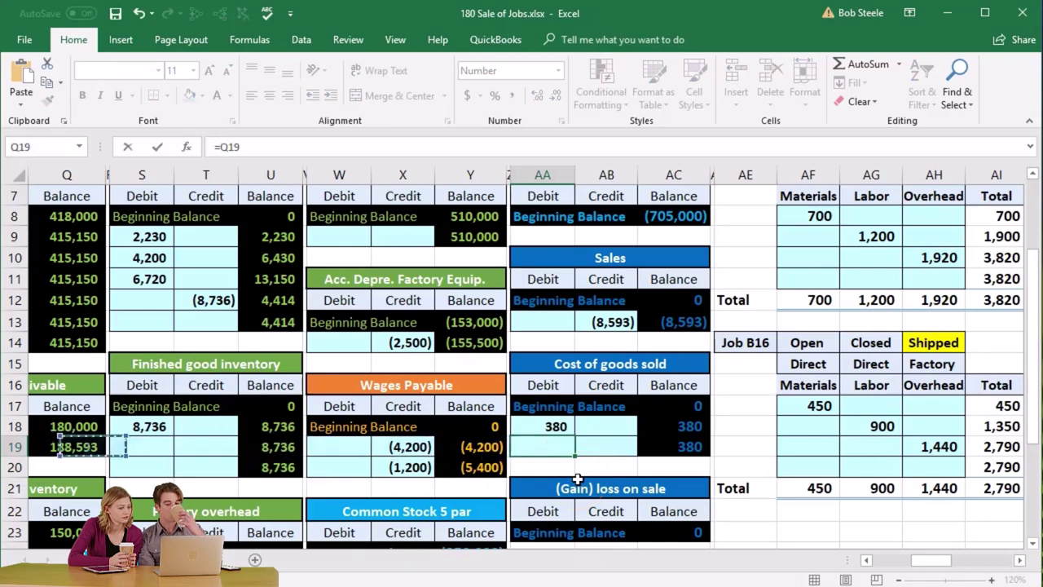
pyautogui.press('Up')
pyautogui.press('Up')
pyautogui.press('Up')
pyautogui.press('Up')
pyautogui.press('Up')
pyautogui.press('Up')
pyautogui.press('Right')
pyautogui.press('Right')
pyautogui.press('Return')
pyautogui.press('Right')
pyautogui.press('Right')
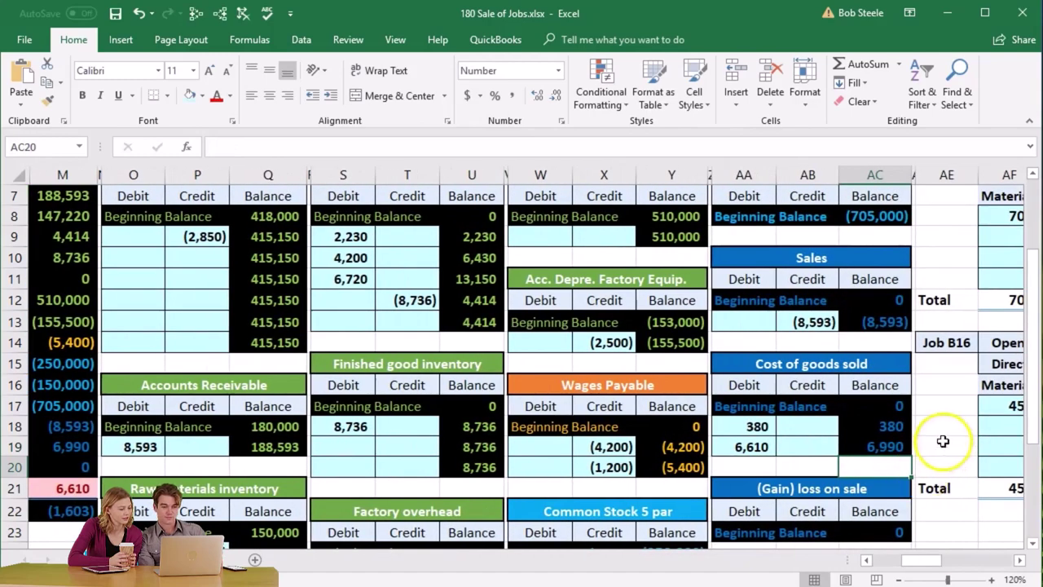
# Trace the dependents of the Cost of goods sold balance in AC19, and check trial balance cell M19 and the net income formula in M22
pyautogui.click(897, 426)
pyautogui.hotkey('ctrl', 'c')
pyautogui.click(758, 447)
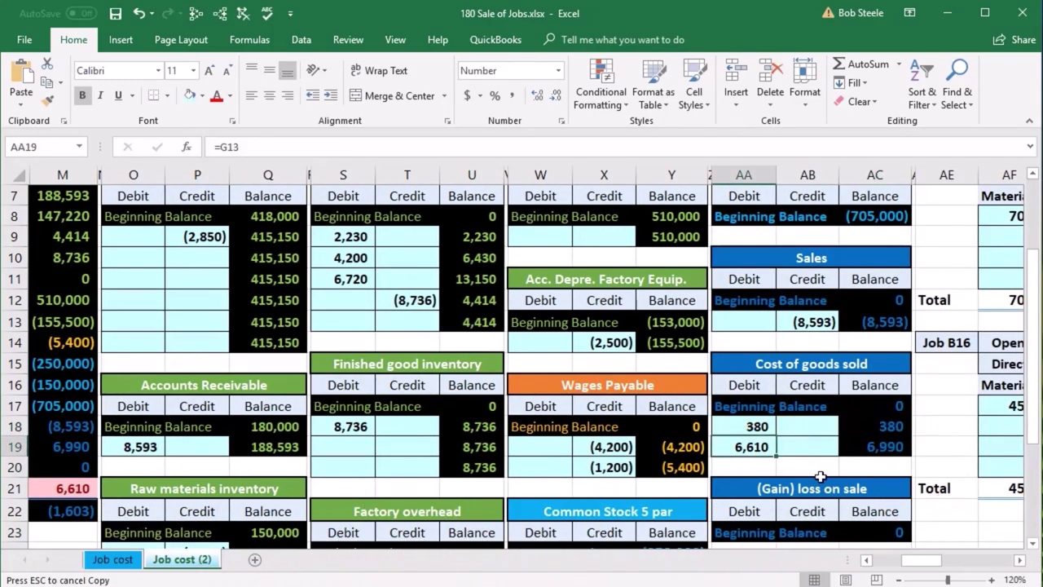
pyautogui.click(876, 447)
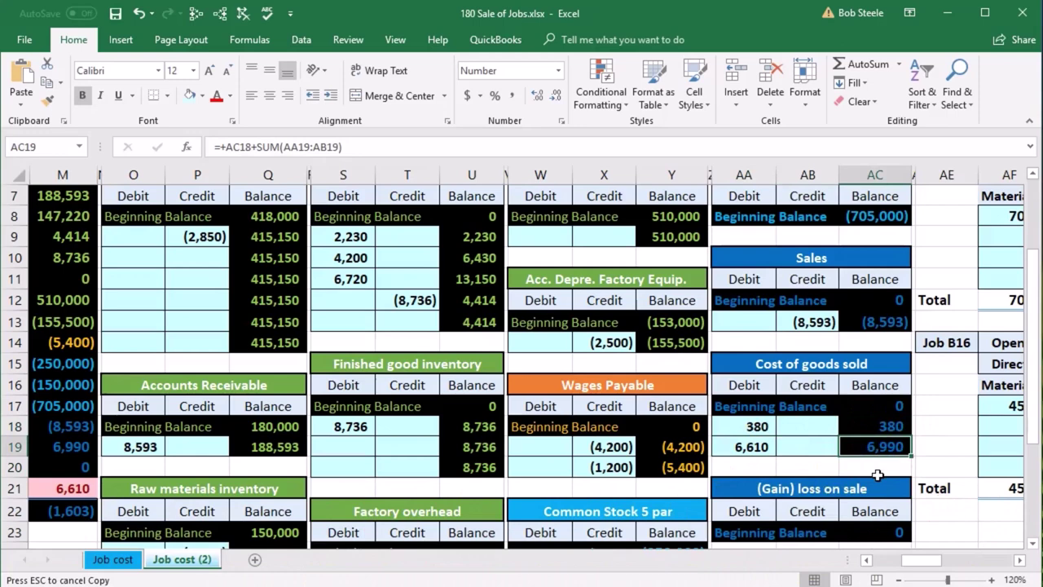
pyautogui.click(214, 18)
pyautogui.press('Left')
pyautogui.press('Left')
pyautogui.press('Left')
pyautogui.press('Left')
pyautogui.press('Left')
pyautogui.press('Left')
pyautogui.press('Left')
pyautogui.press('Left')
pyautogui.press('Left')
pyautogui.press('Left')
pyautogui.press('Left')
pyautogui.press('Left')
pyautogui.press('Left')
pyautogui.press('Left')
pyautogui.press('Left')
pyautogui.press('Left')
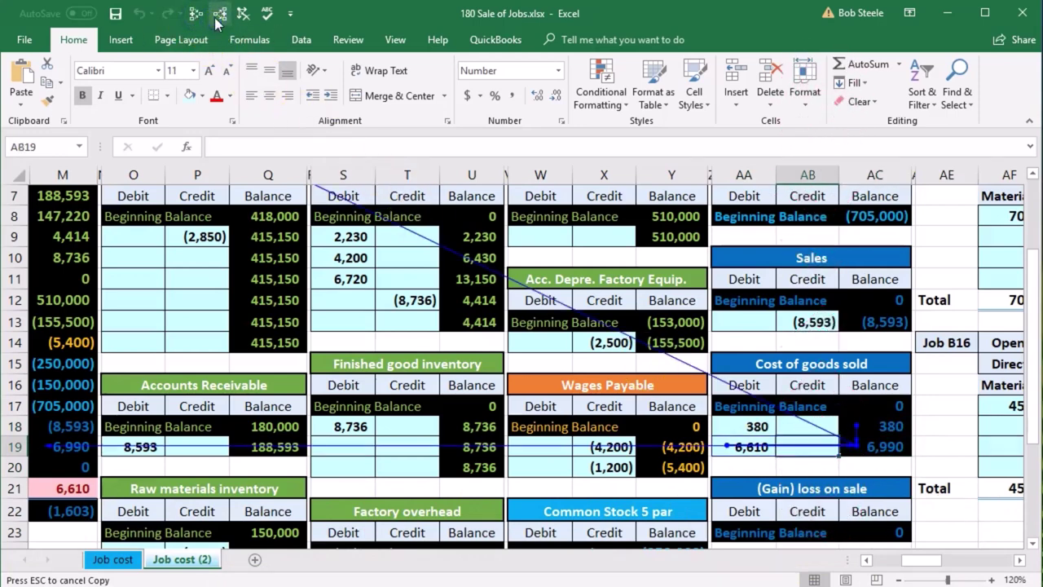
pyautogui.press('Left')
pyautogui.press('Left')
pyautogui.press('Left')
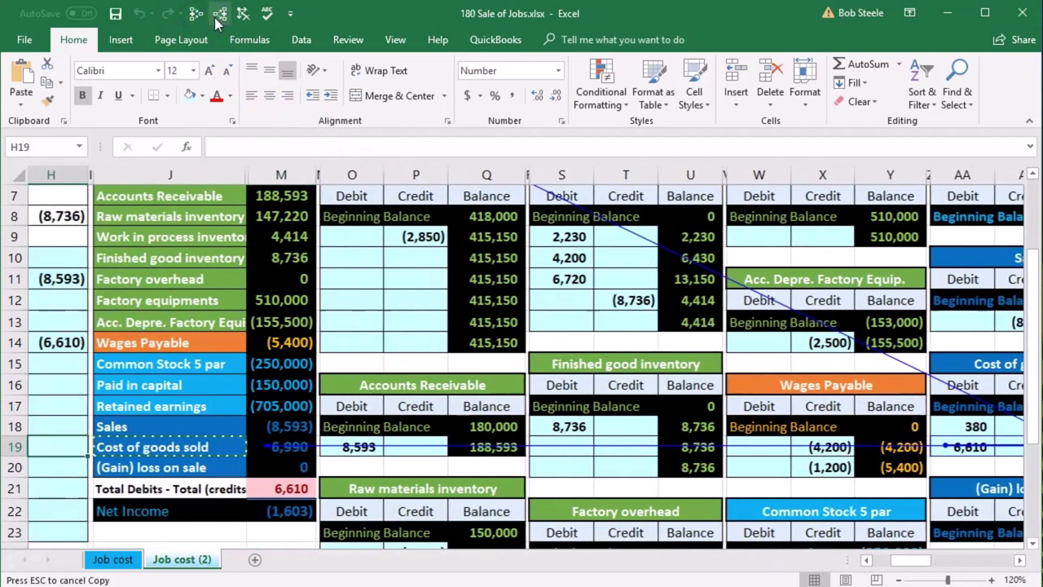
pyautogui.click(285, 426)
pyautogui.click(311, 446)
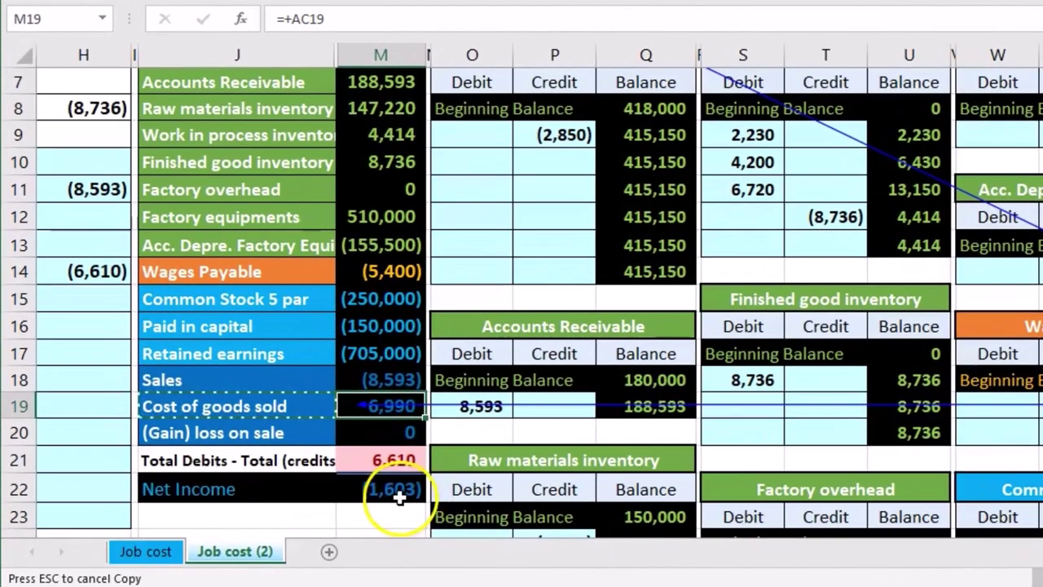
pyautogui.click(310, 511)
pyautogui.hotkey('alt', '=')
pyautogui.press('Return')
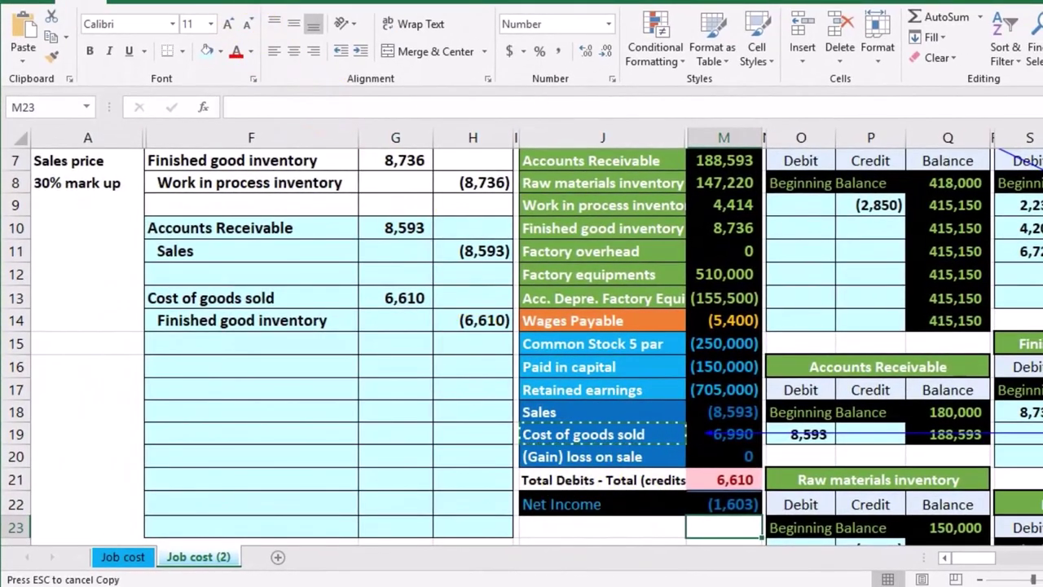
# Review the Finished good inventory credit in row 14 of the journal and that account's row in the trial balance
pyautogui.click(411, 309)
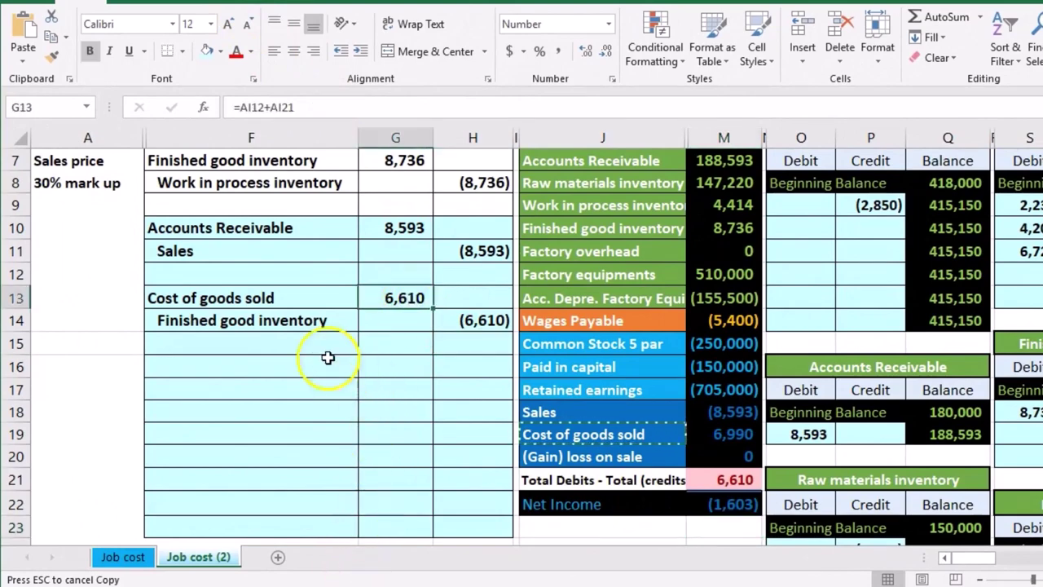
pyautogui.moveTo(303, 321); pyautogui.dragTo(462, 320)
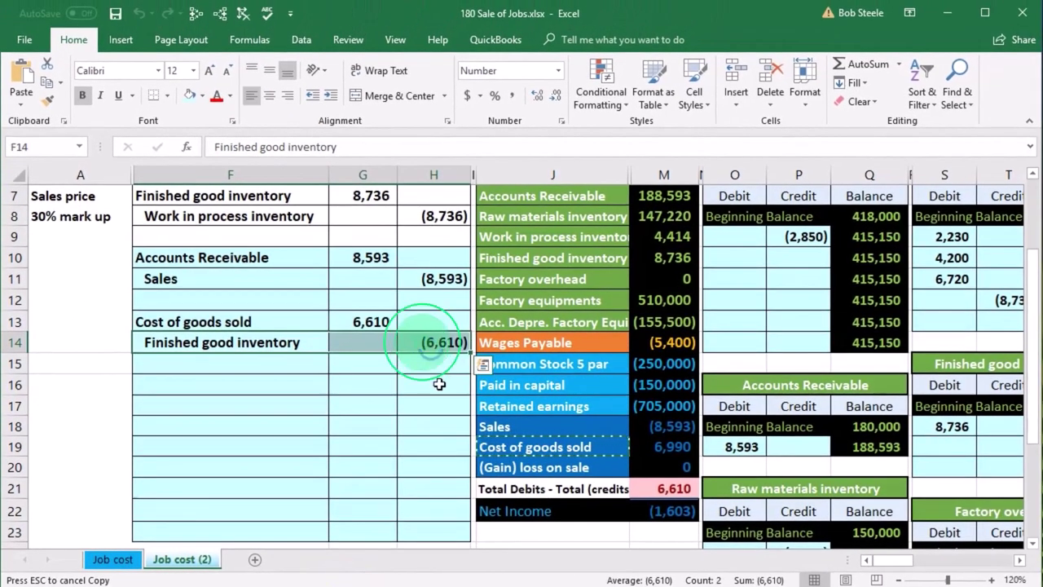
pyautogui.scroll(1, 439, 384)
pyautogui.moveTo(538, 323); pyautogui.dragTo(652, 332)
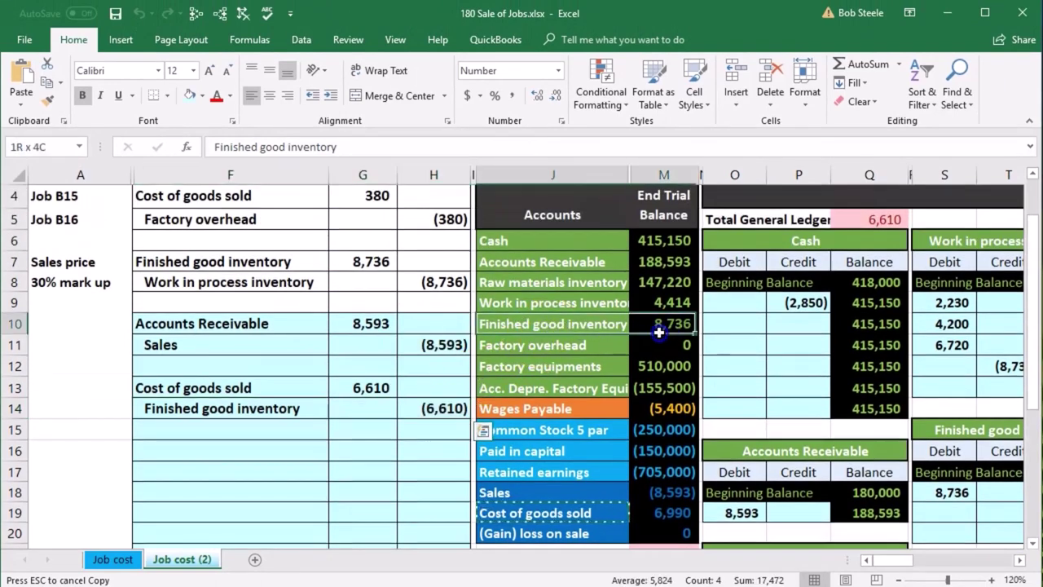
# Post the inventory credit to the Finished good inventory ledger by entering =H14 in credit cell T19
pyautogui.click(858, 388)
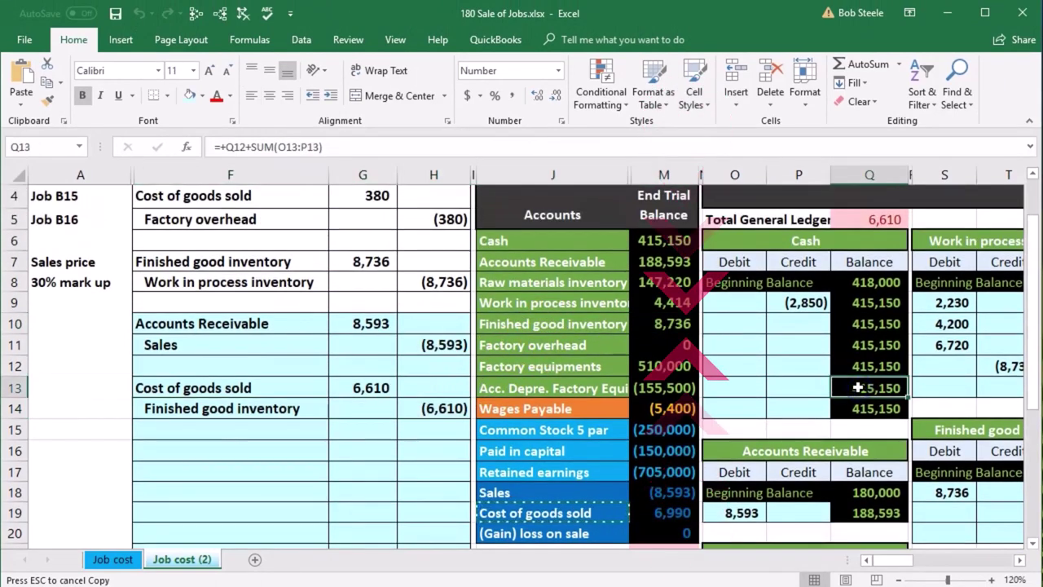
pyautogui.press('Right')
pyautogui.press('Right')
pyautogui.press('Right')
pyautogui.press('Down')
pyautogui.press('Down')
pyautogui.press('Down')
pyautogui.press('Down')
pyautogui.press('Down')
pyautogui.press('Down')
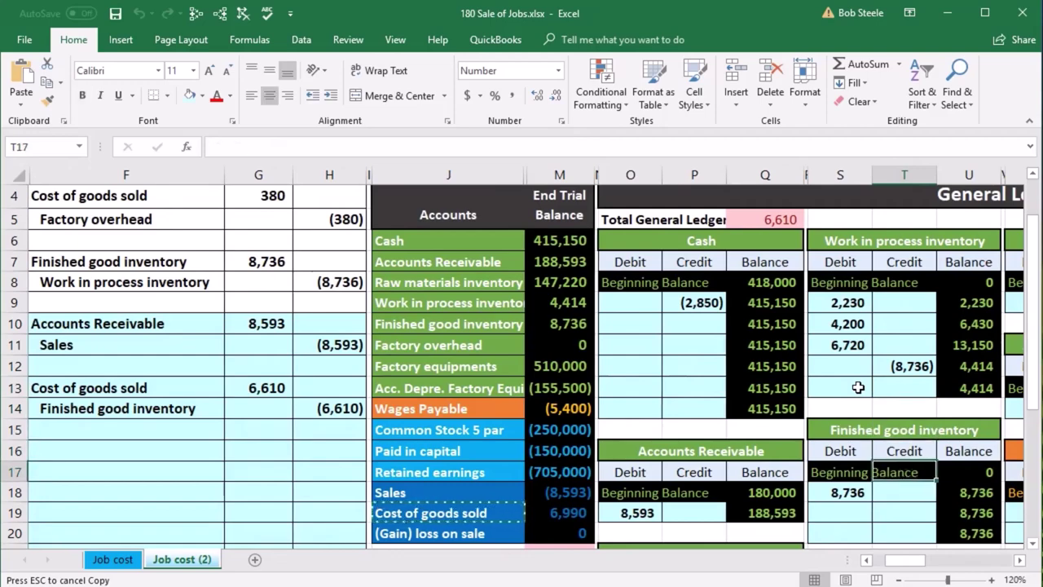
pyautogui.scroll(-1, 858, 387)
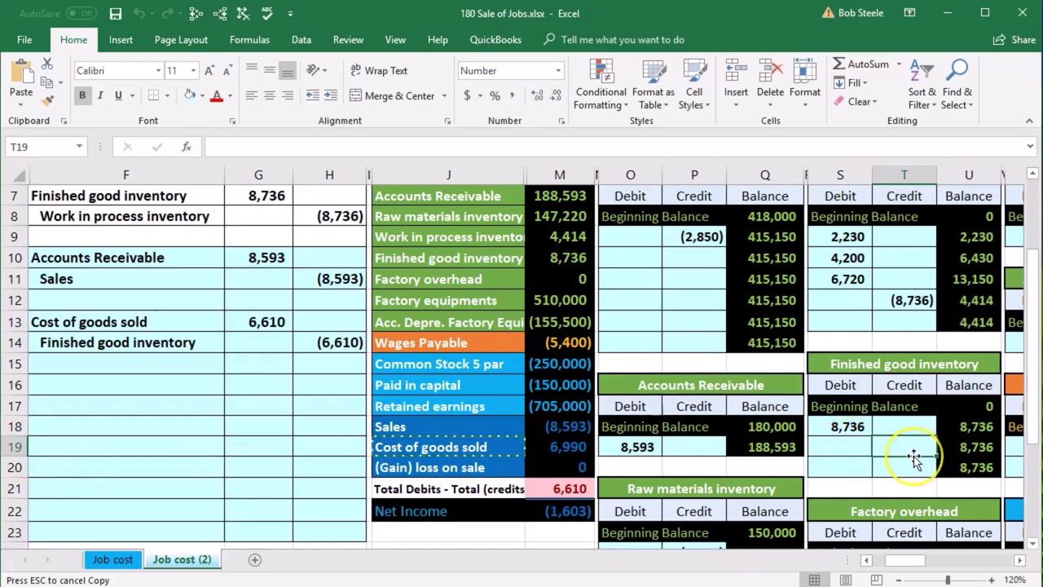
pyautogui.write('=')
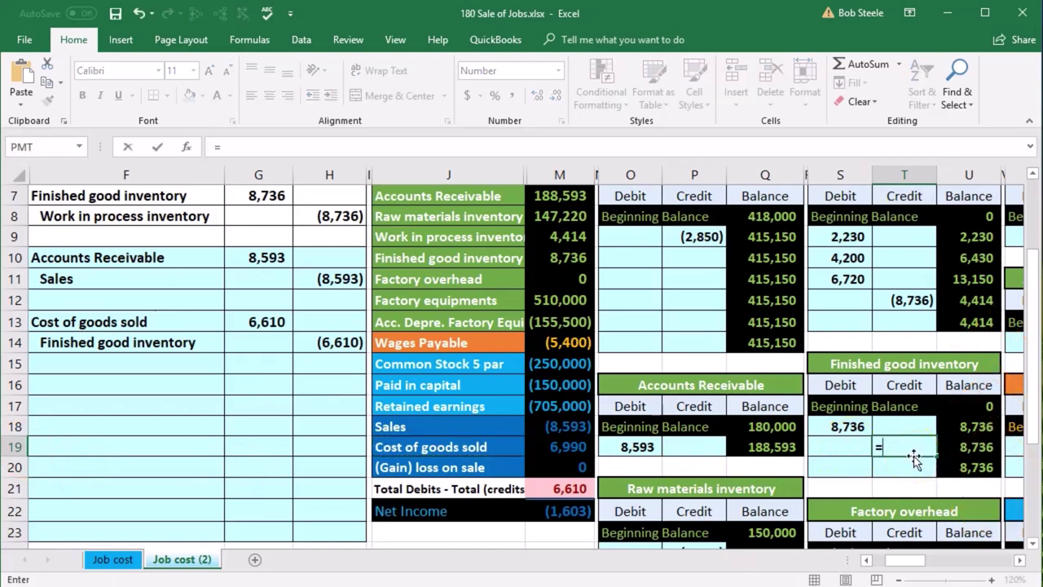
pyautogui.click(345, 342)
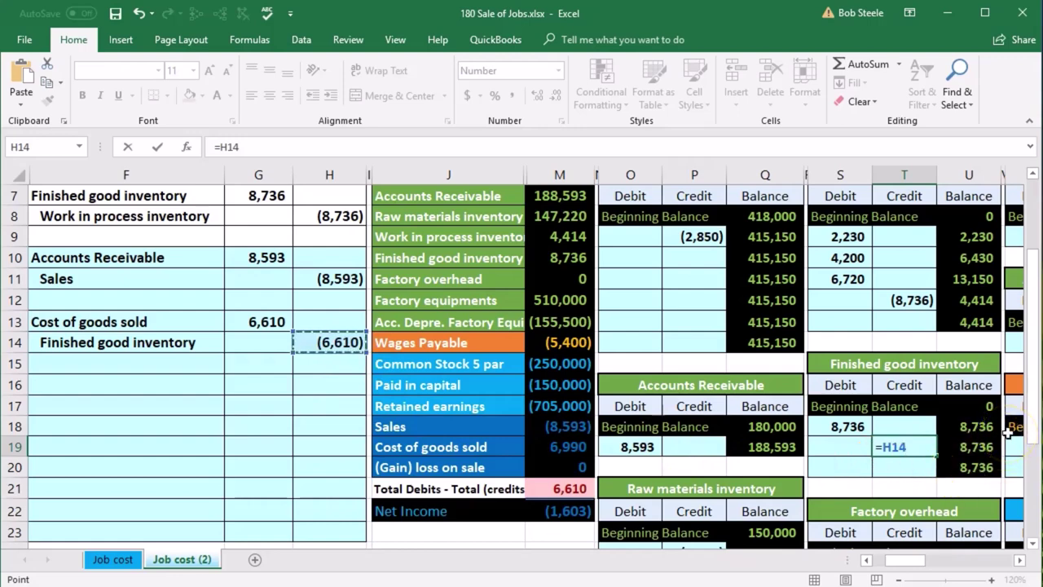
pyautogui.press('Return')
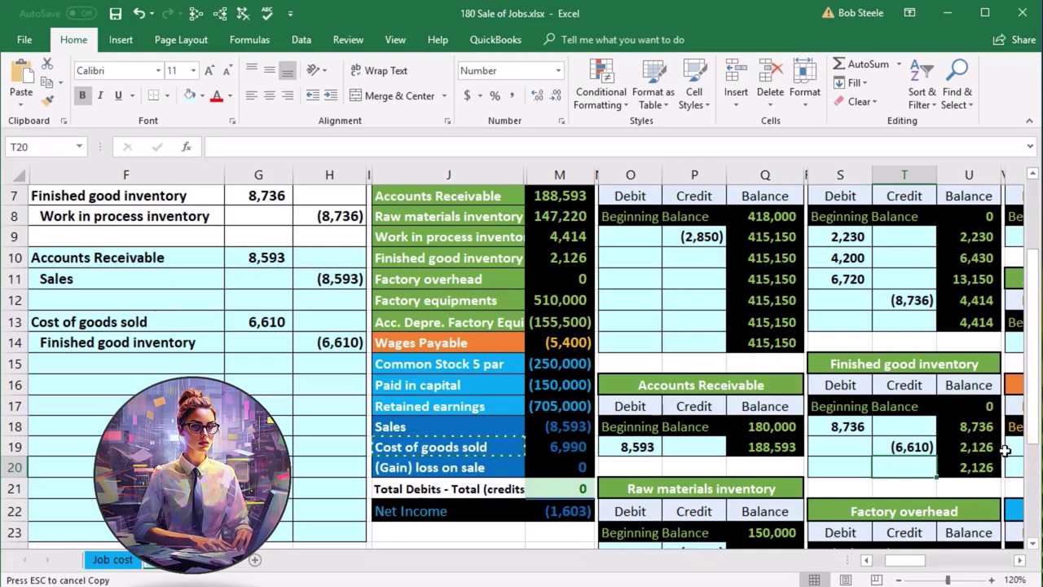
# Trace the dependents of the Finished good inventory balance in U20, and check trial balance cell M10 and the total in M21
pyautogui.click(996, 463)
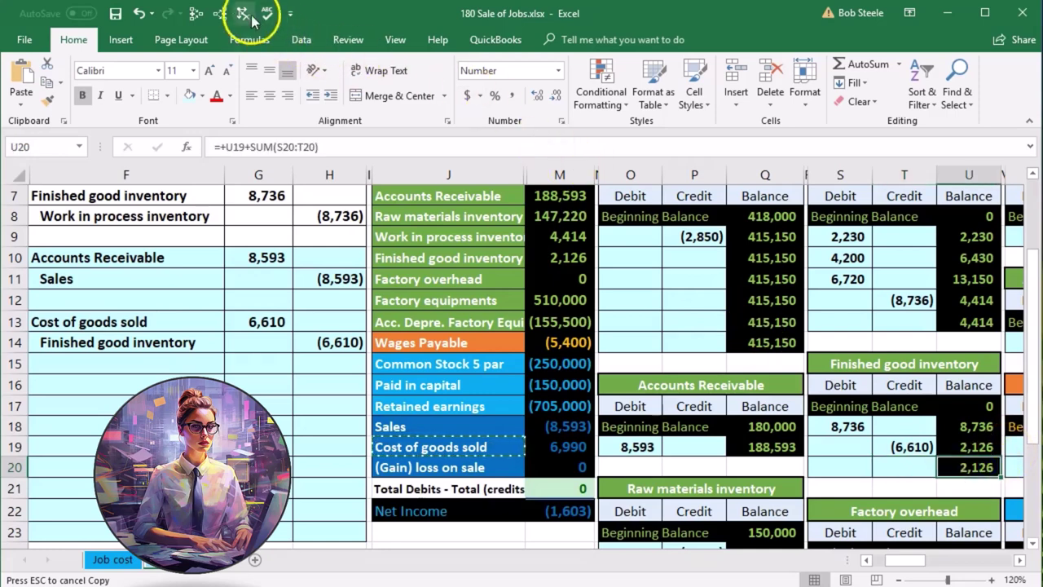
pyautogui.click(223, 13)
pyautogui.click(569, 256)
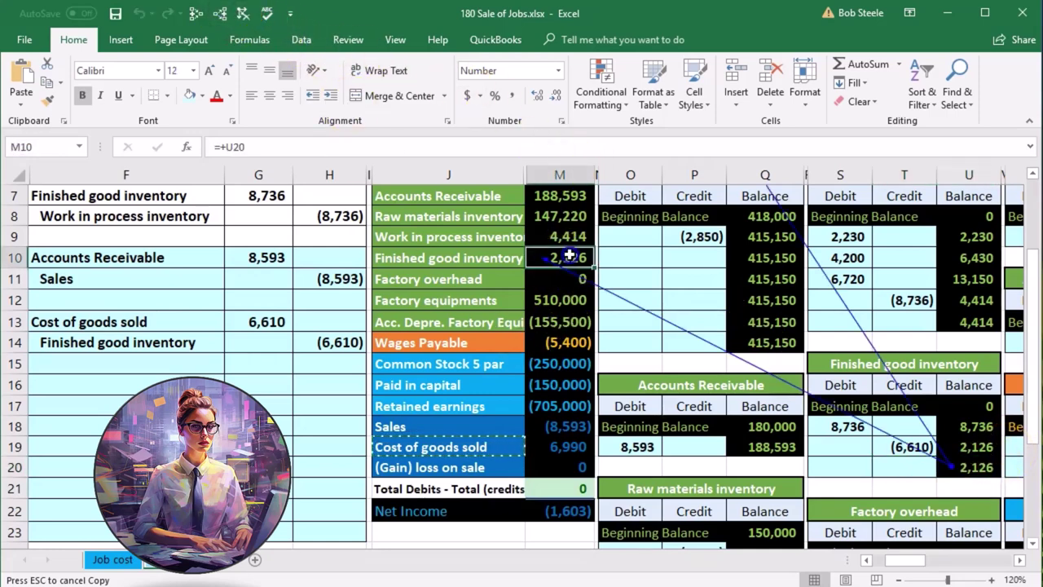
pyautogui.doubleClick(556, 482)
pyautogui.press('Return')
pyautogui.scroll(1, 556, 482)
pyautogui.scroll(-1, 557, 482)
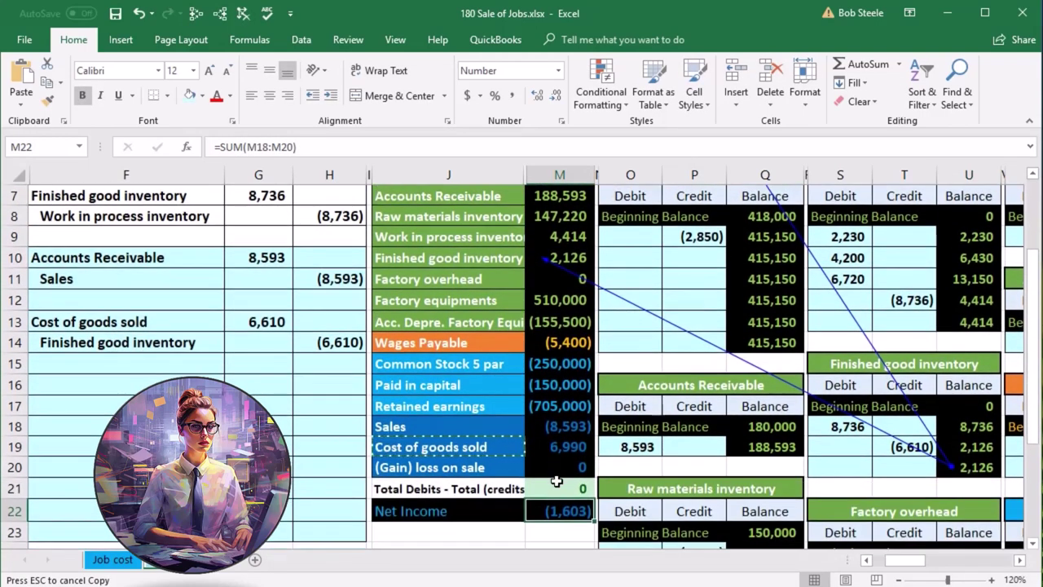
# Check the Total General Ledger cell Q5 that the balance feeds, and remove the trace arrows
pyautogui.click(258, 427)
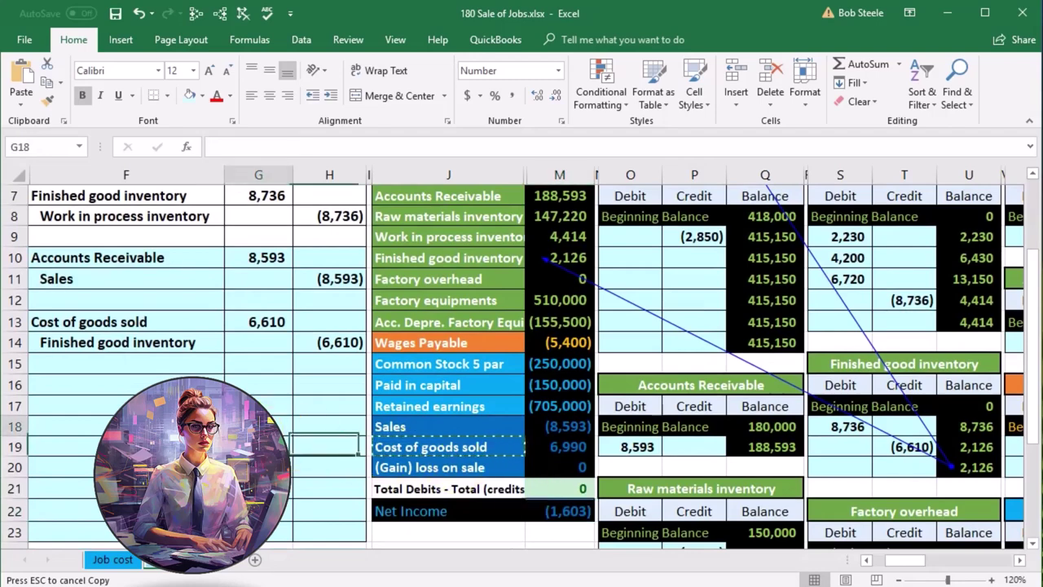
pyautogui.scroll(1, 258, 426)
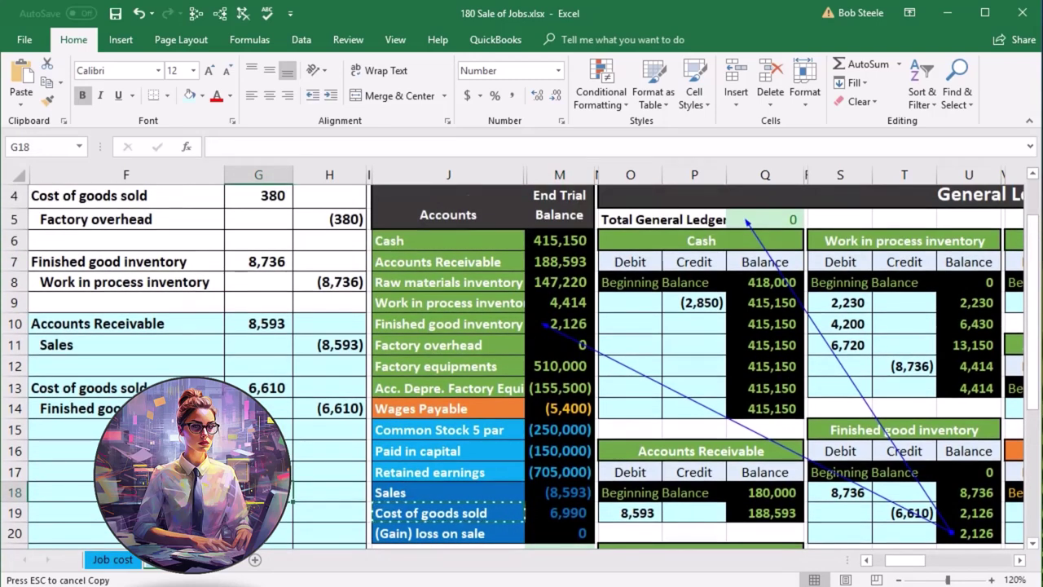
pyautogui.click(242, 13)
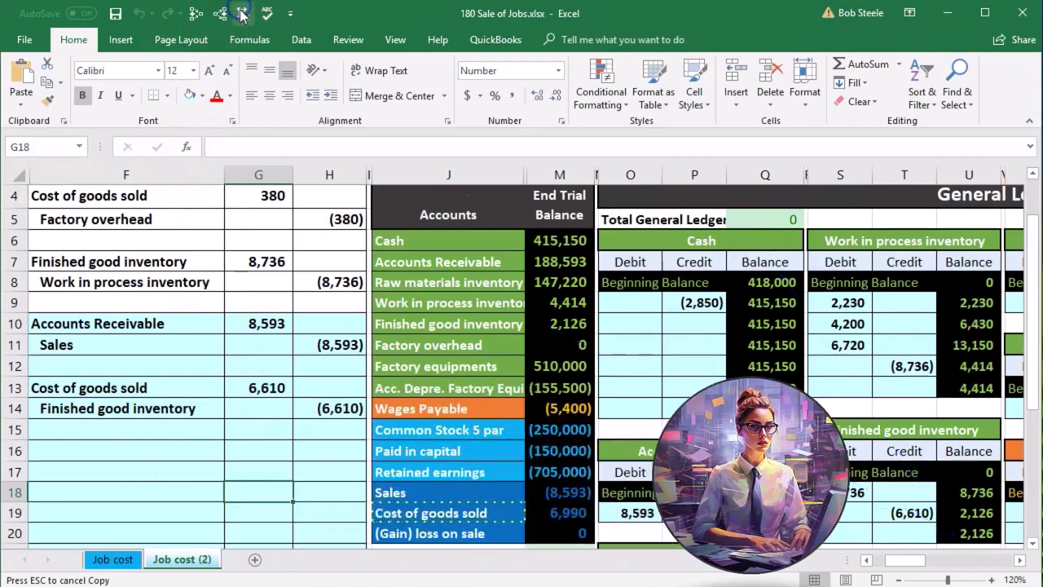
# Compare the Finished good inventory ledger postings and ending balance with the account's trial balance amount in M10
pyautogui.click(884, 352)
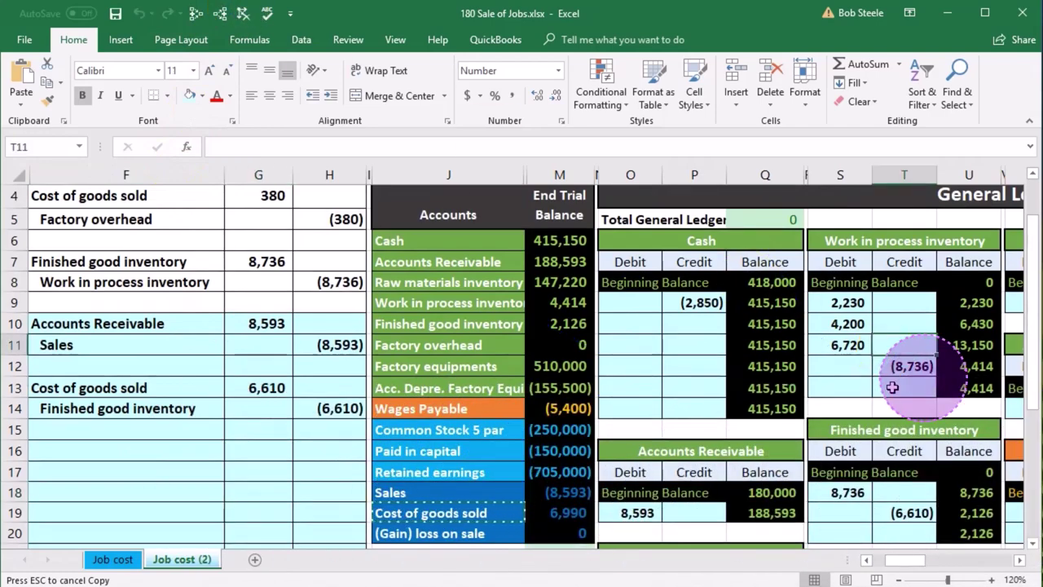
pyautogui.press('Right')
pyautogui.press('Right')
pyautogui.press('Right')
pyautogui.press('Right')
pyautogui.press('Right')
pyautogui.press('Right')
pyautogui.press('Right')
pyautogui.press('Right')
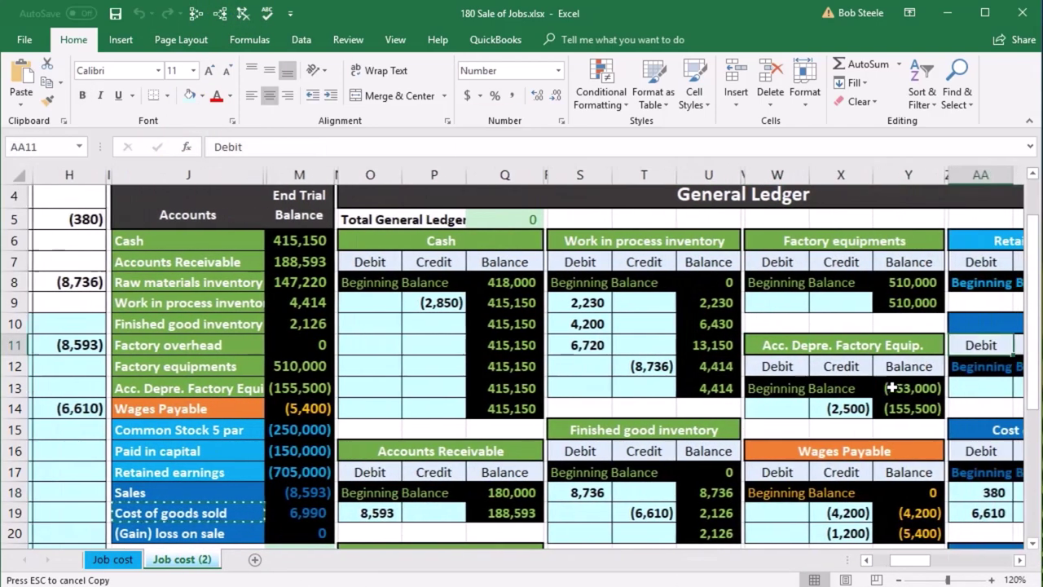
pyautogui.scroll(-1, 647, 419)
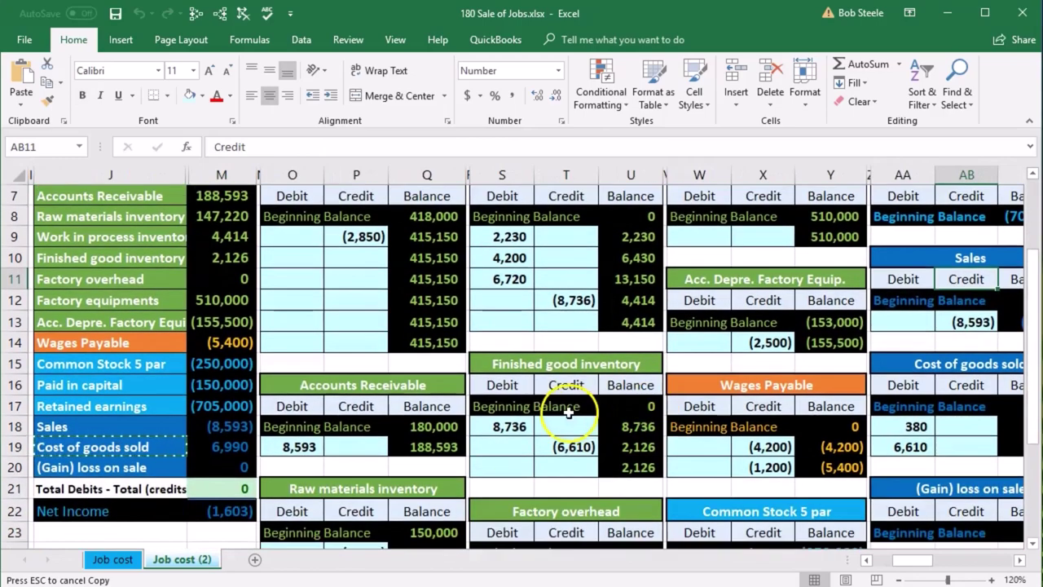
pyautogui.click(568, 411)
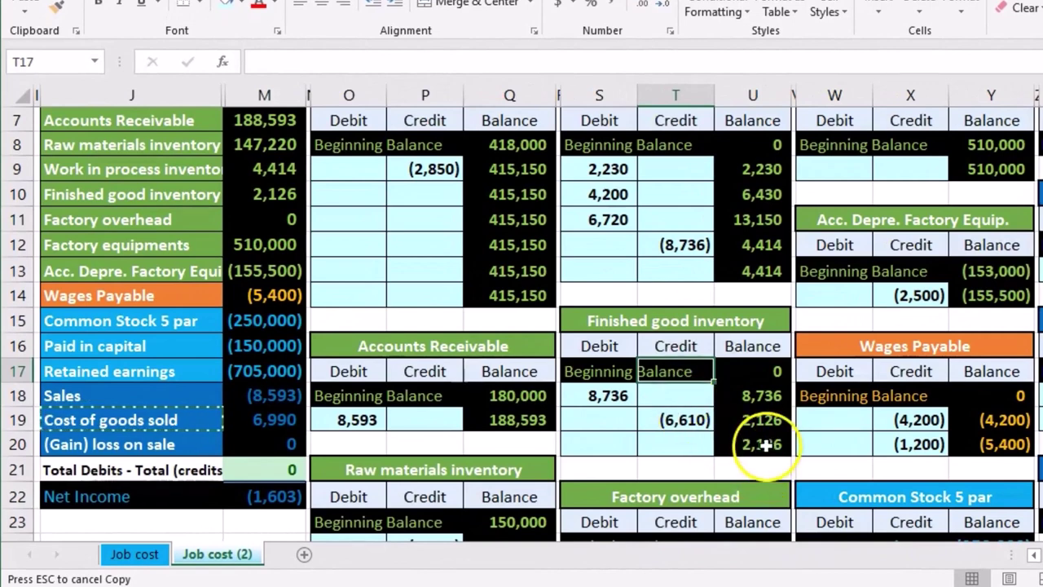
pyautogui.click(267, 194)
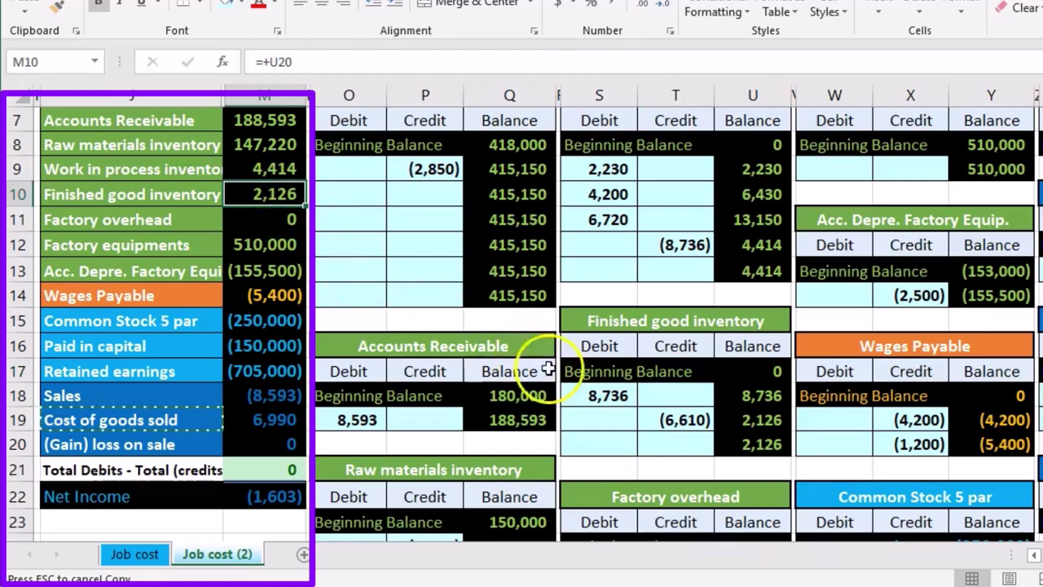
# Trace the dependents and precedents of the Total Open Jobs figure in AU16, and remove the trace arrows
pyautogui.click(738, 446)
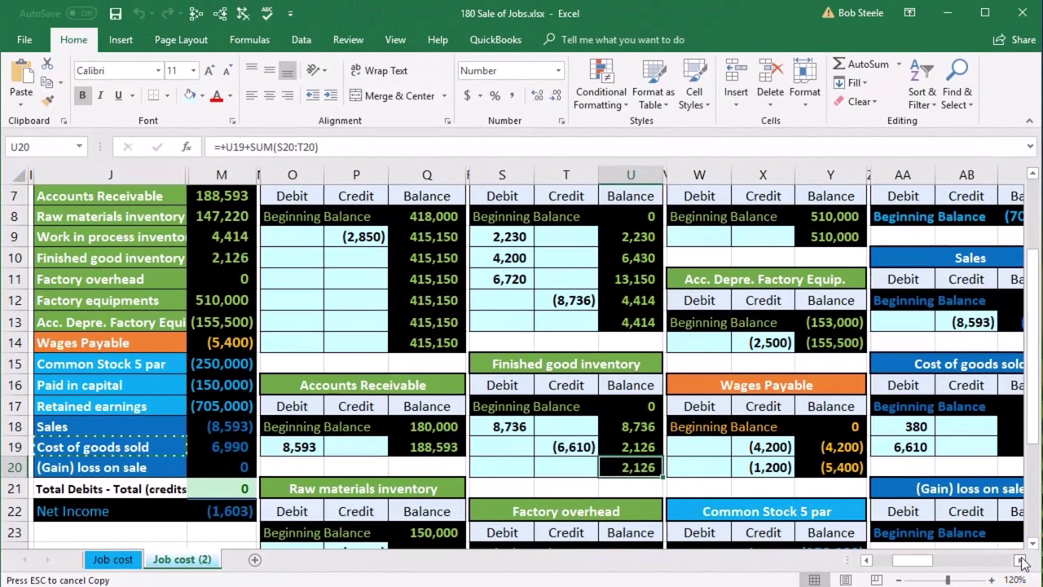
pyautogui.click(1021, 560)
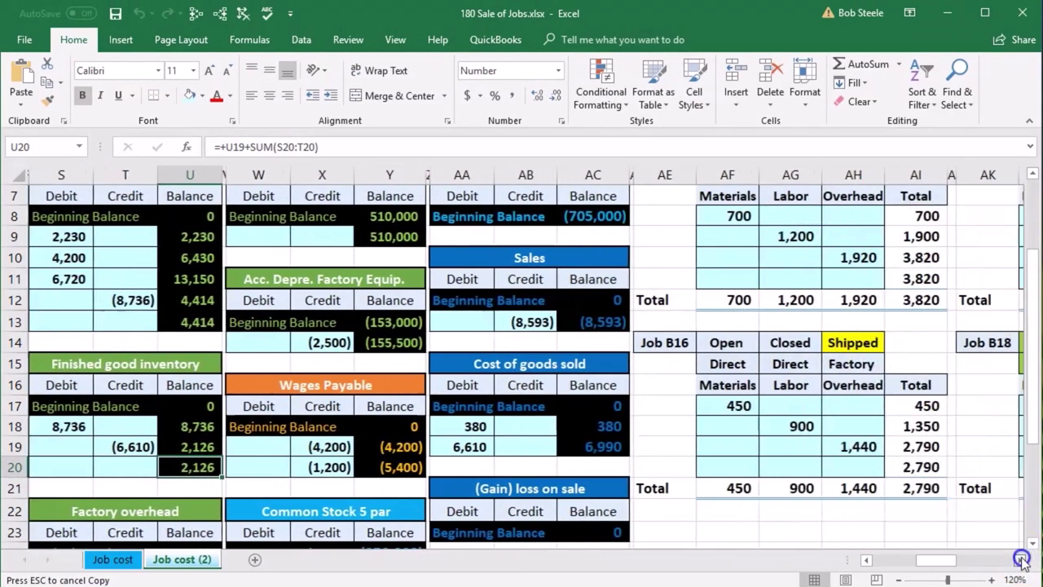
pyautogui.click(1021, 561)
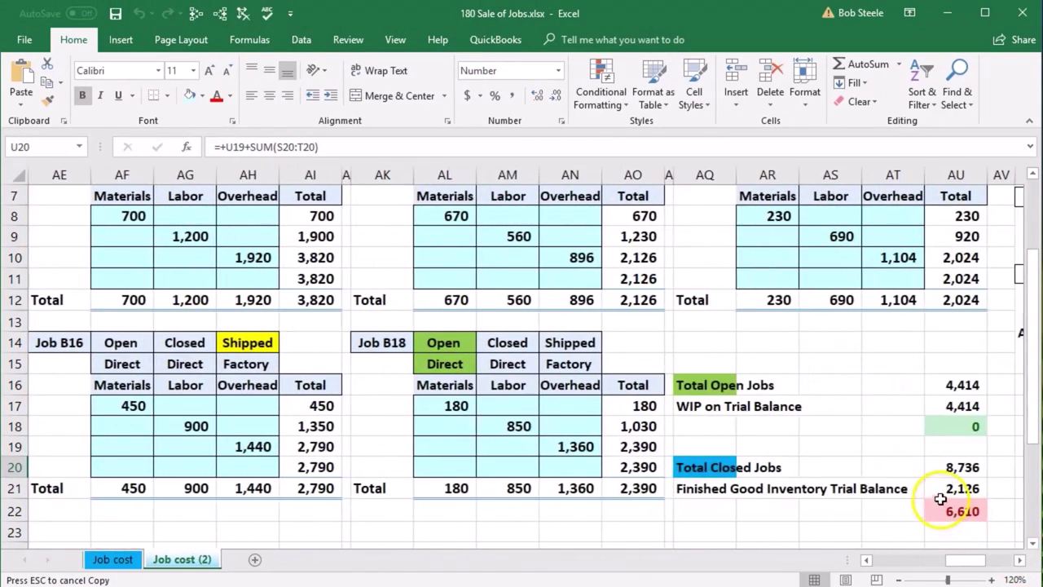
pyautogui.click(943, 386)
pyautogui.scroll(1, 938, 429)
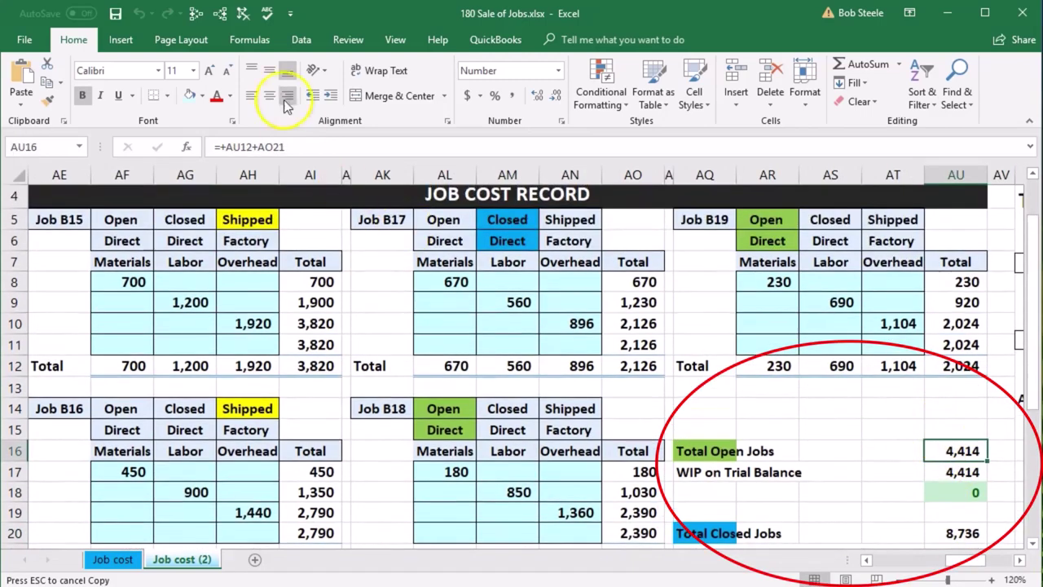
pyautogui.click(247, 22)
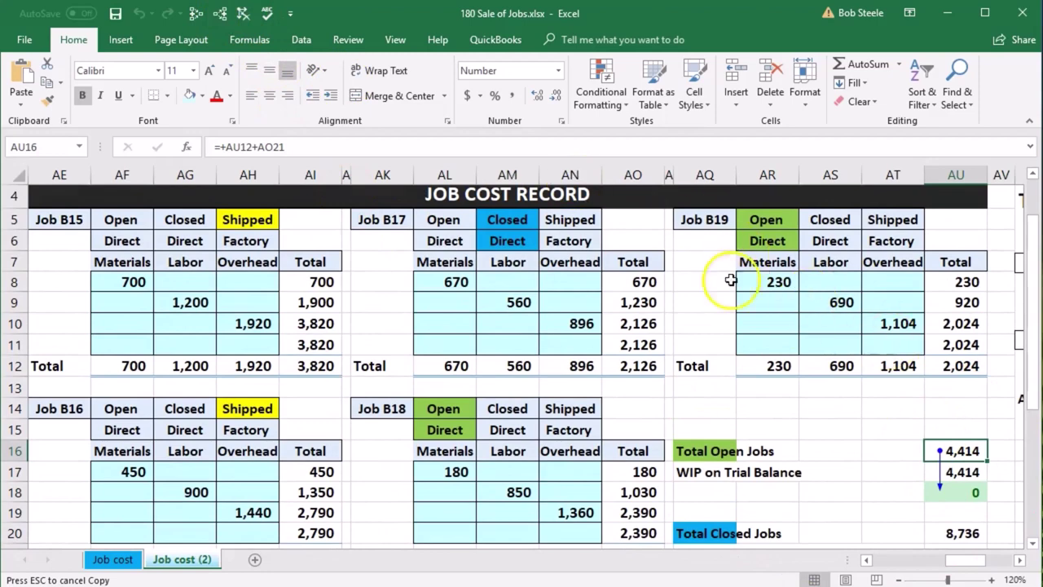
pyautogui.click(195, 14)
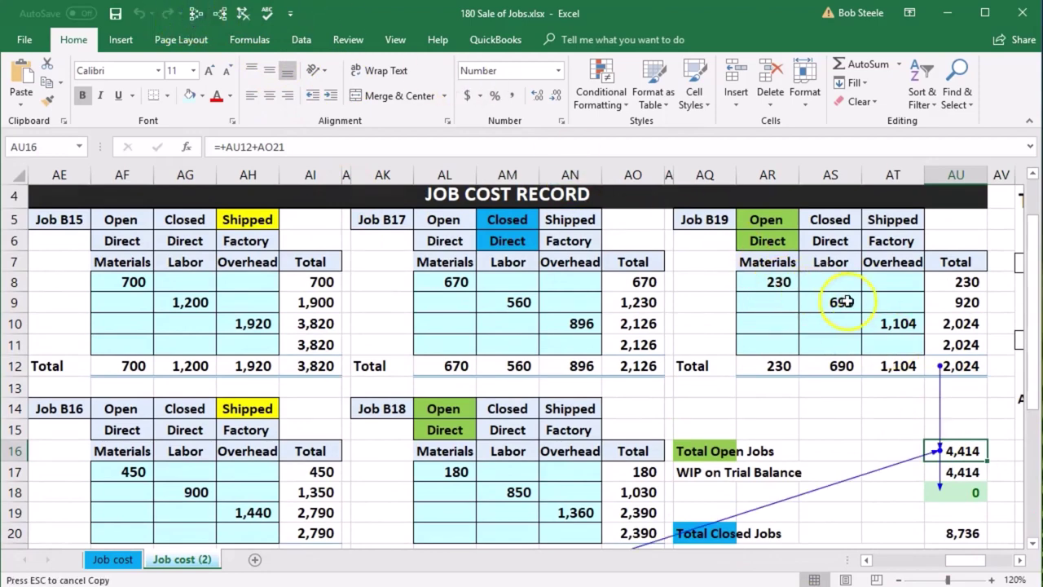
pyautogui.scroll(-1, 659, 522)
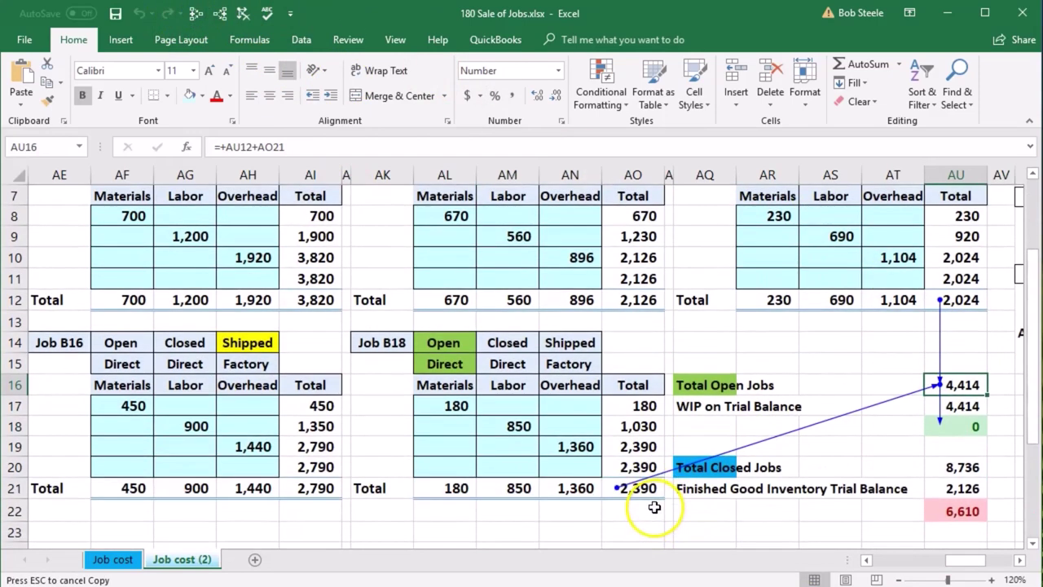
pyautogui.click(243, 14)
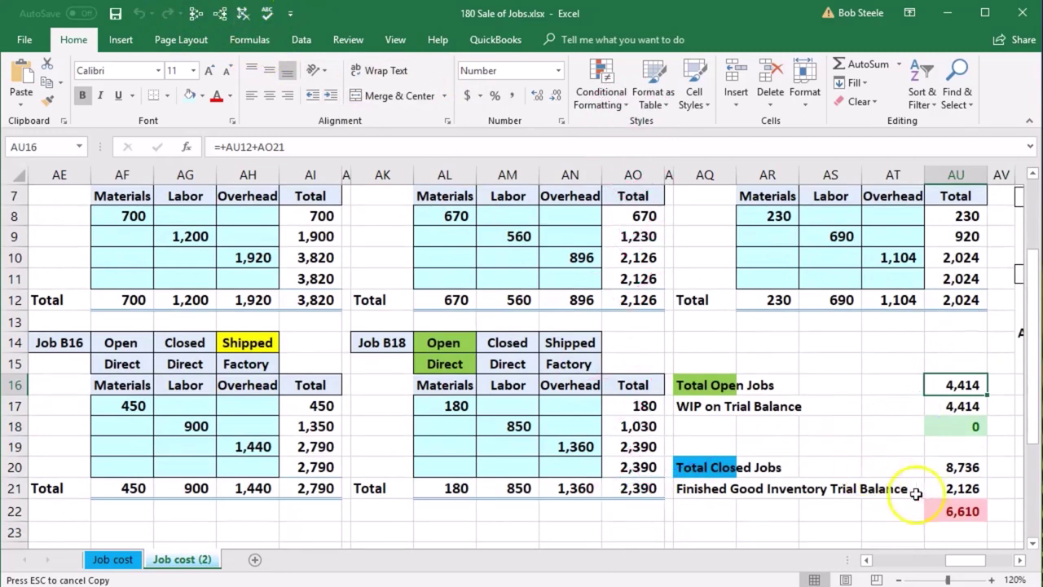
# Check the difference formula in AU22 and inspect which job totals the Total Closed Jobs formula in AU20 adds up
pyautogui.click(940, 507)
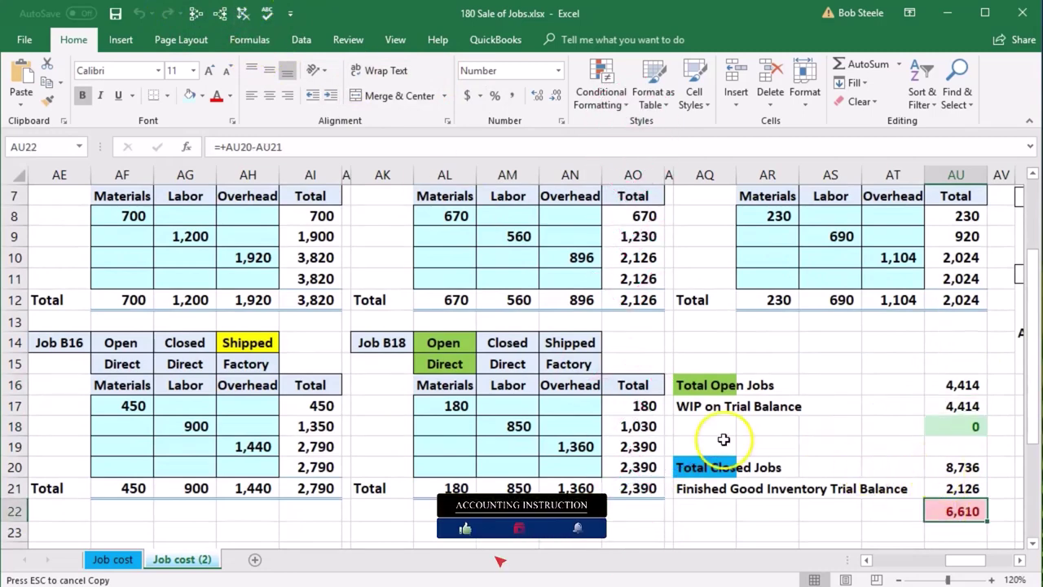
pyautogui.scroll(1, 729, 432)
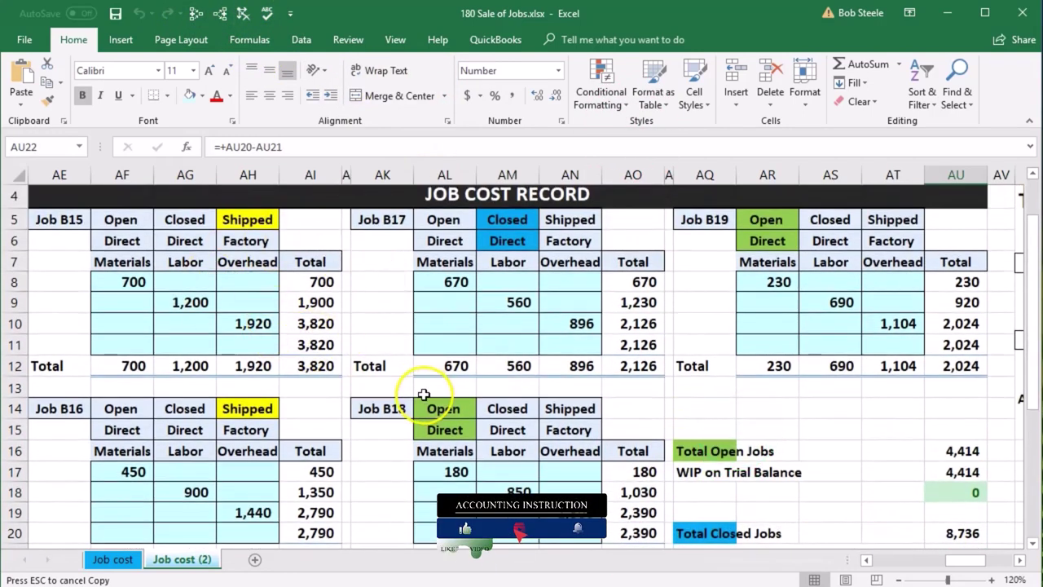
pyautogui.scroll(-1, 530, 409)
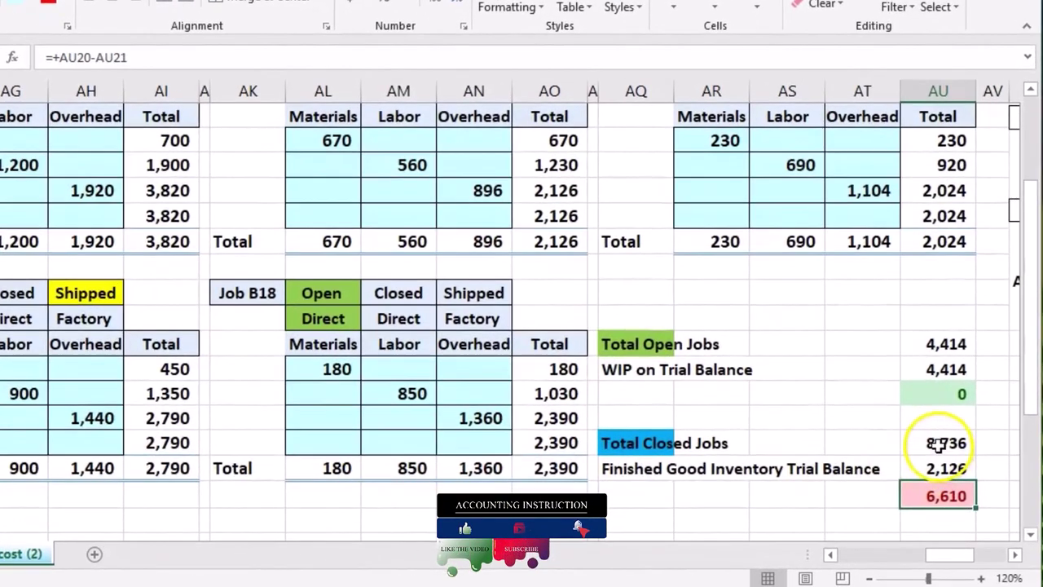
pyautogui.click(955, 468)
pyautogui.doubleClick(939, 444)
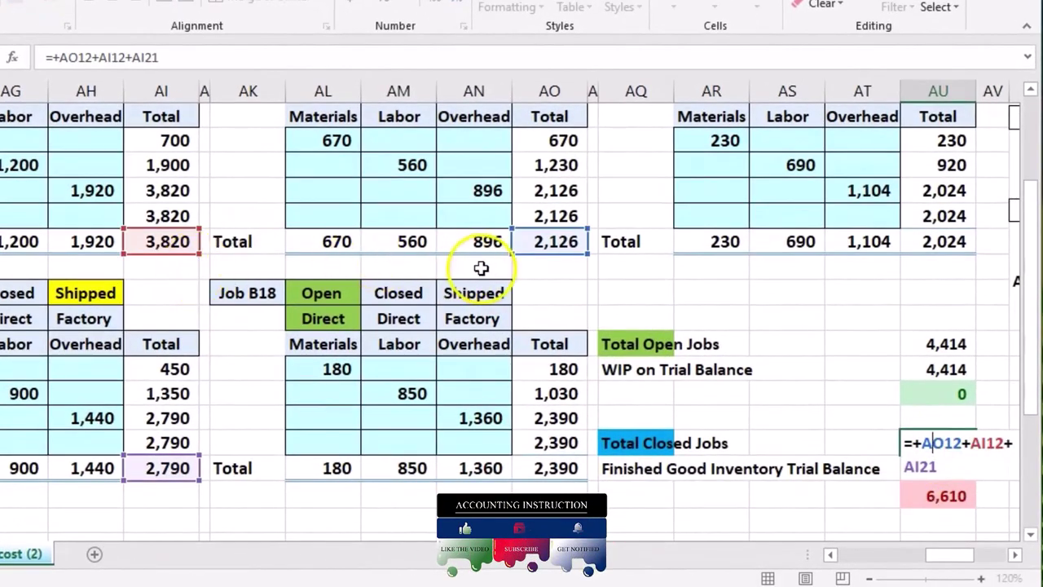
pyautogui.press('Return')
pyautogui.press('Up')
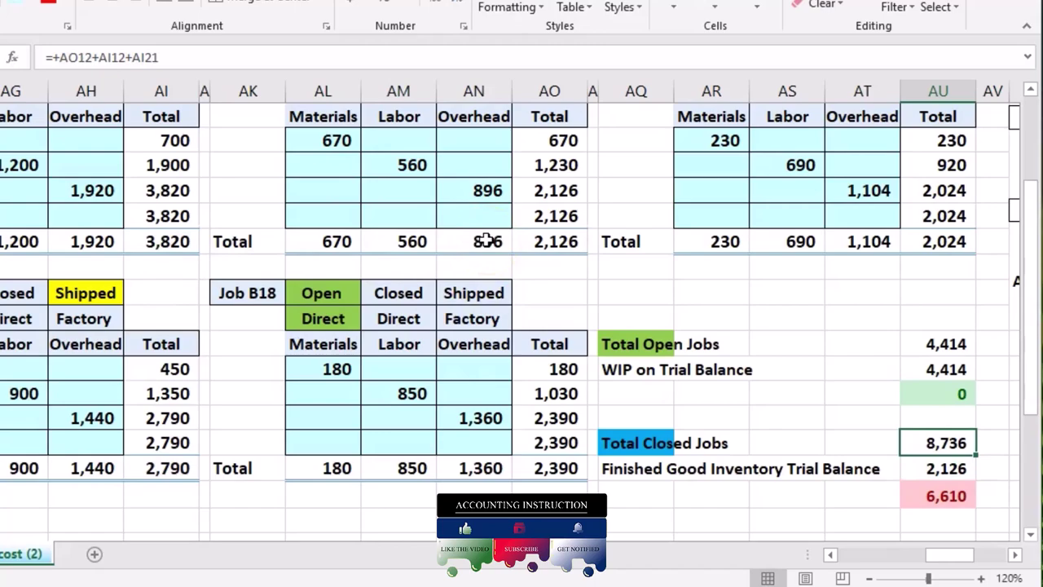
# Replace the Total Closed Jobs formula in AU20 with =AO12 so it counts only job B17
pyautogui.press('Delete')
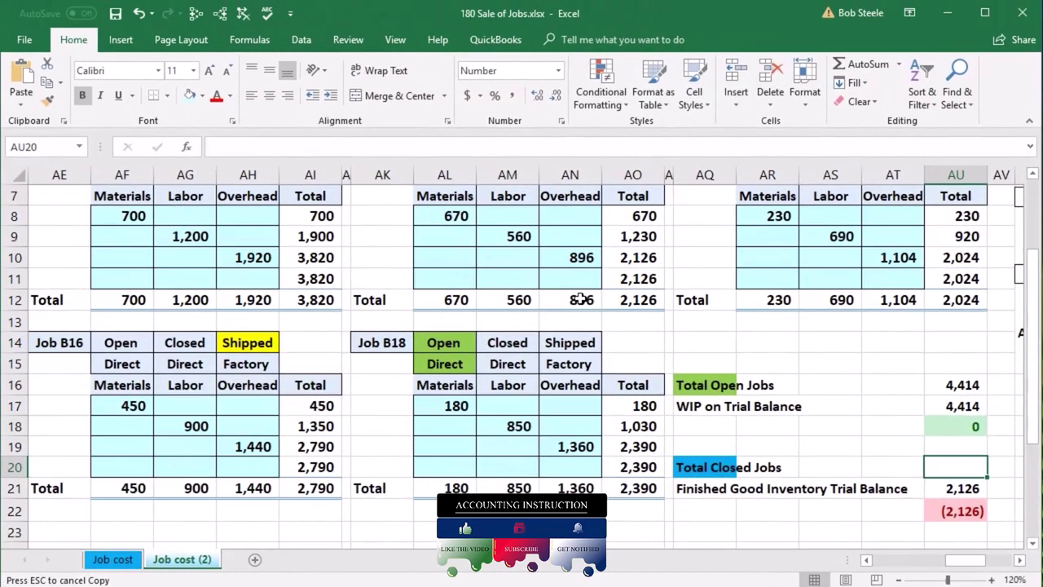
pyautogui.write('=')
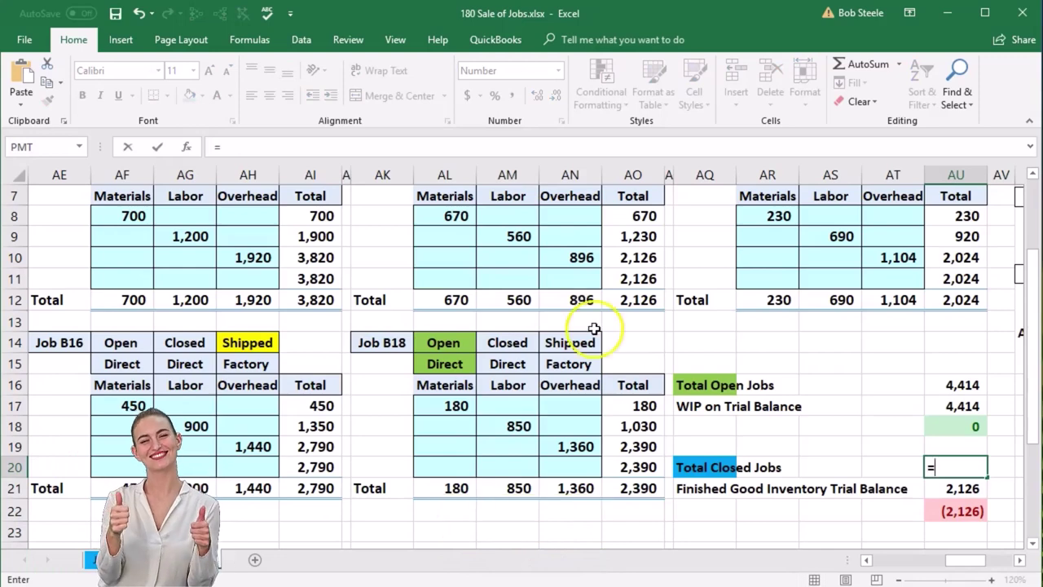
pyautogui.scroll(1, 603, 356)
pyautogui.click(632, 363)
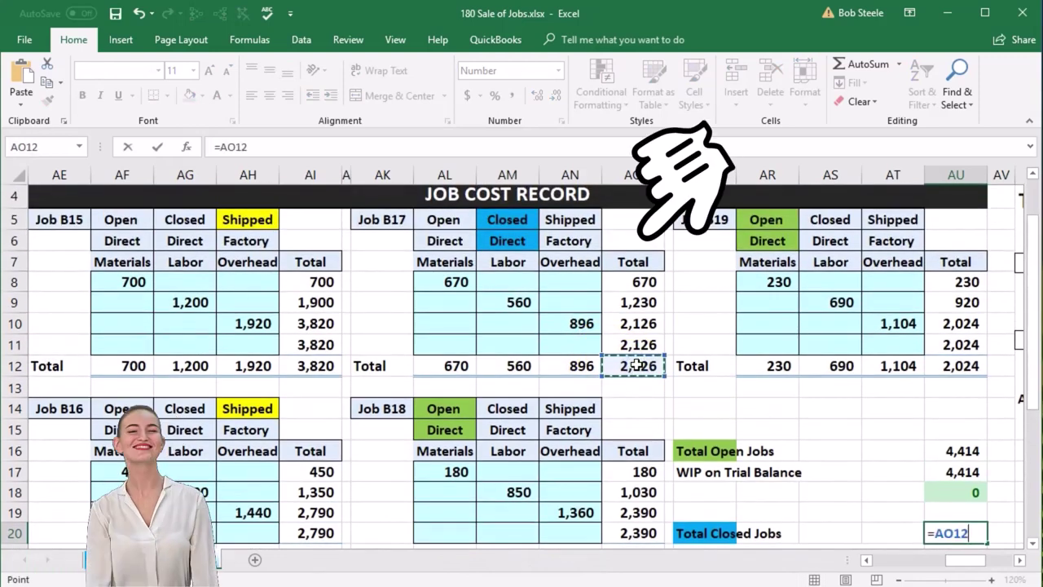
pyautogui.press('Return')
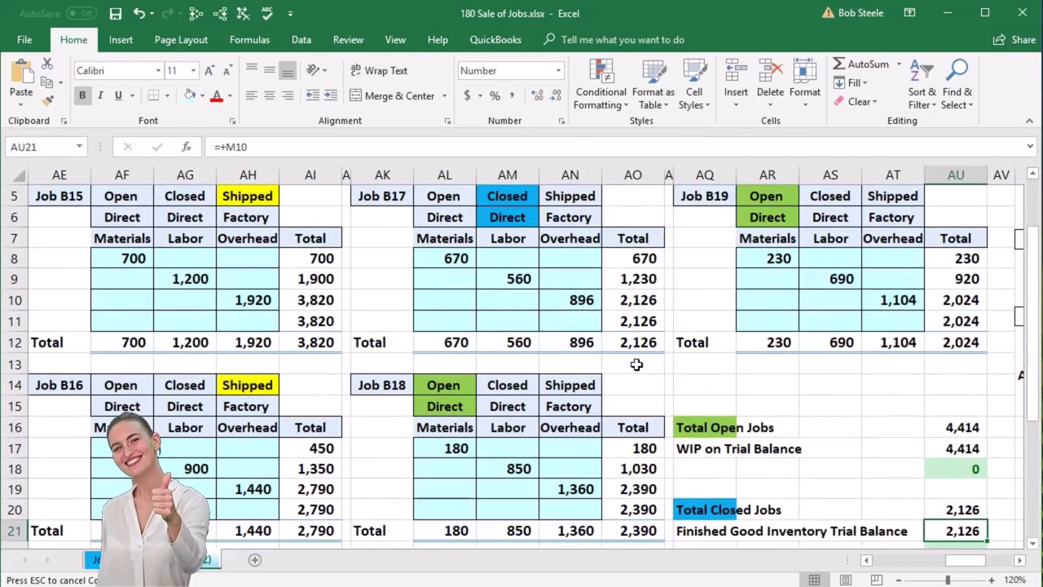
# Sum the shipped jobs' totals in AI12 and AI21, and compare them with the Cost of goods sold ledger in AC19
pyautogui.click(249, 385)
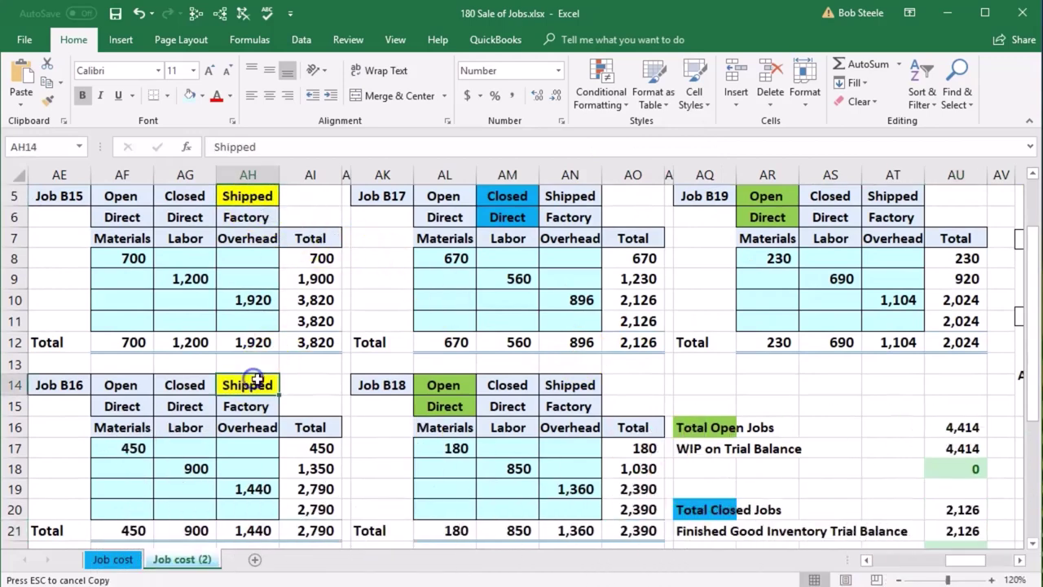
pyautogui.click(307, 343)
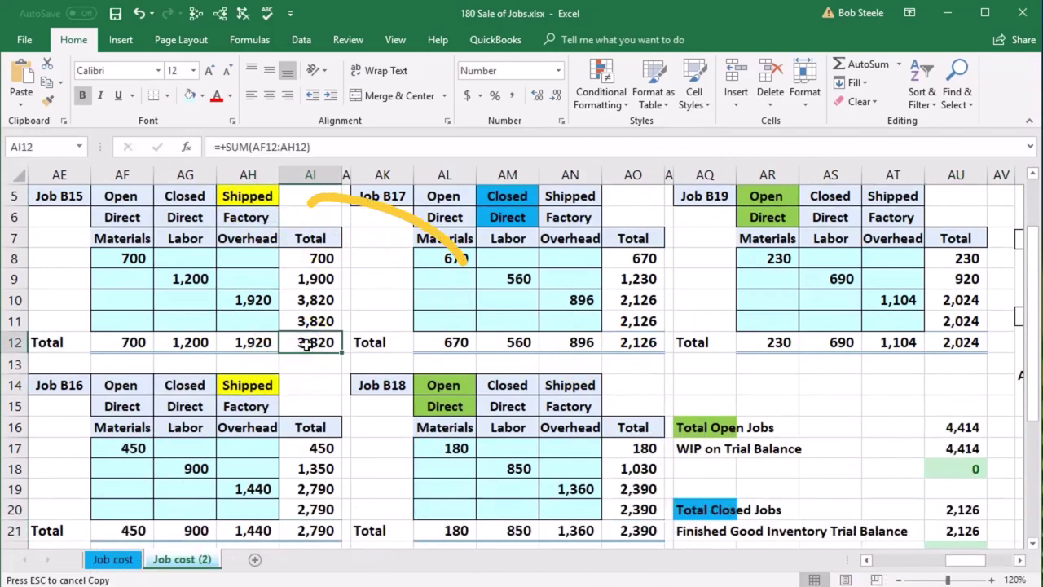
pyautogui.keyDown('ctrl'); pyautogui.click(334, 531); pyautogui.keyUp('ctrl')
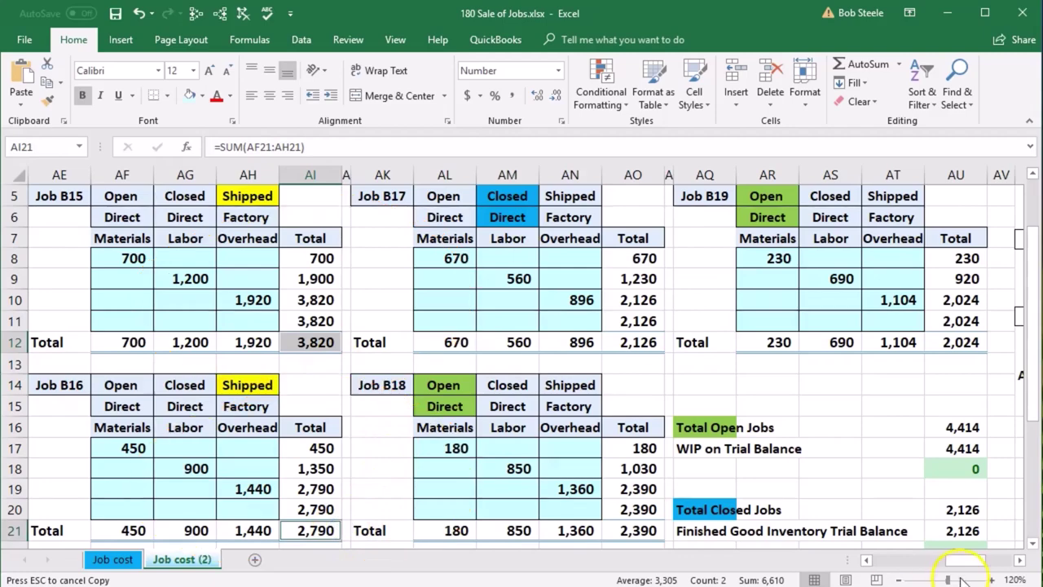
pyautogui.moveTo(963, 563); pyautogui.dragTo(924, 560)
pyautogui.click(860, 489)
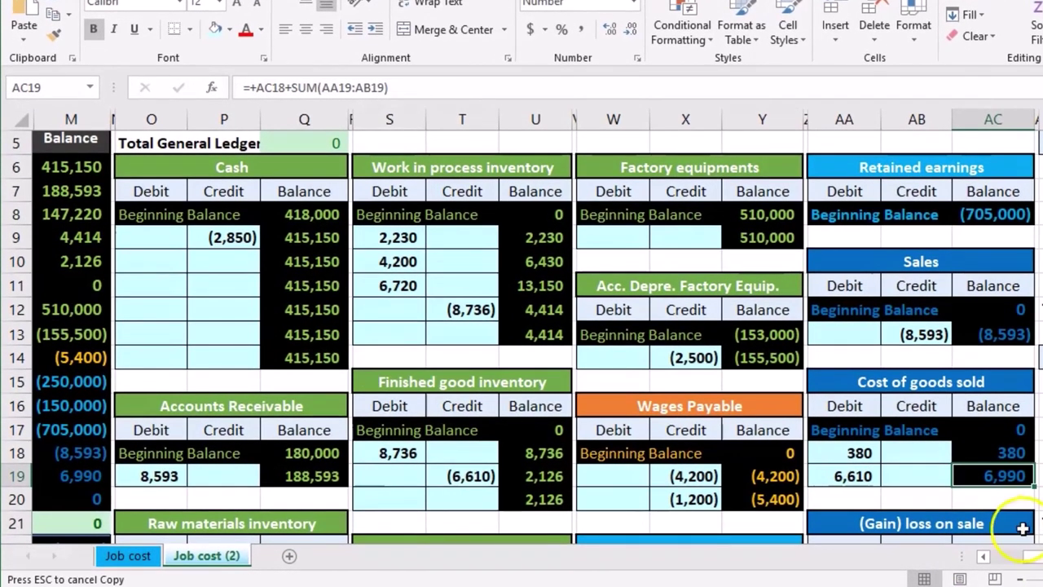
pyautogui.hscroll(10, 536, 326)
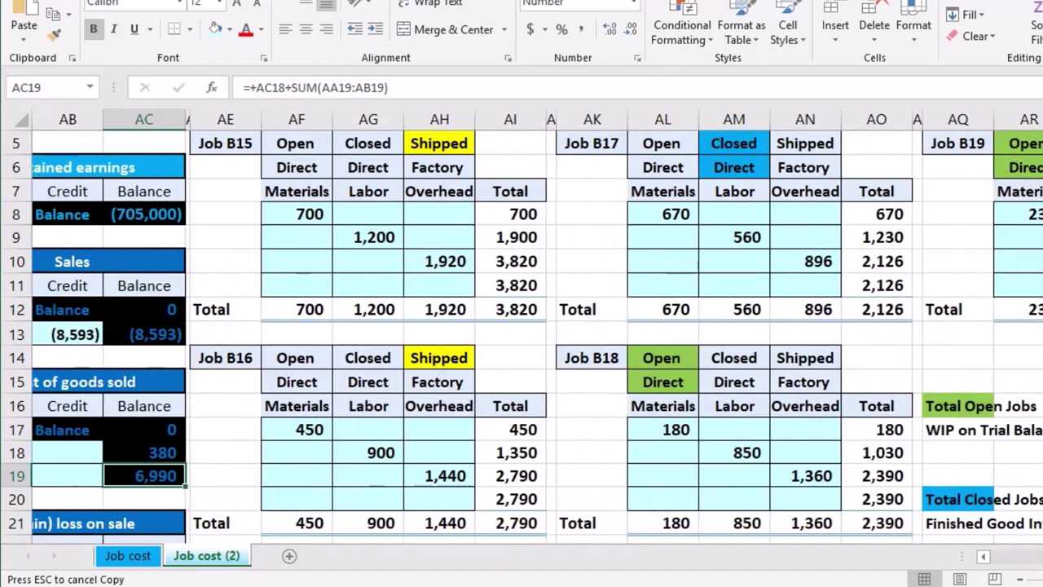
pyautogui.click(451, 150)
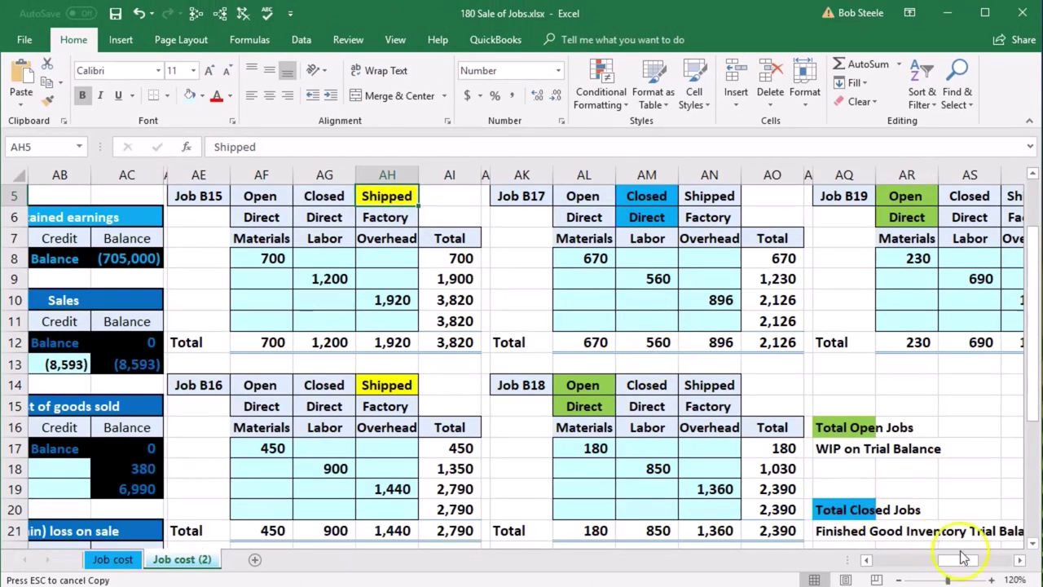
# Trace the precedents of Total Open Jobs in AU16 back to the totals of the open jobs
pyautogui.click(1017, 560)
pyautogui.click(1017, 561)
pyautogui.click(1017, 561)
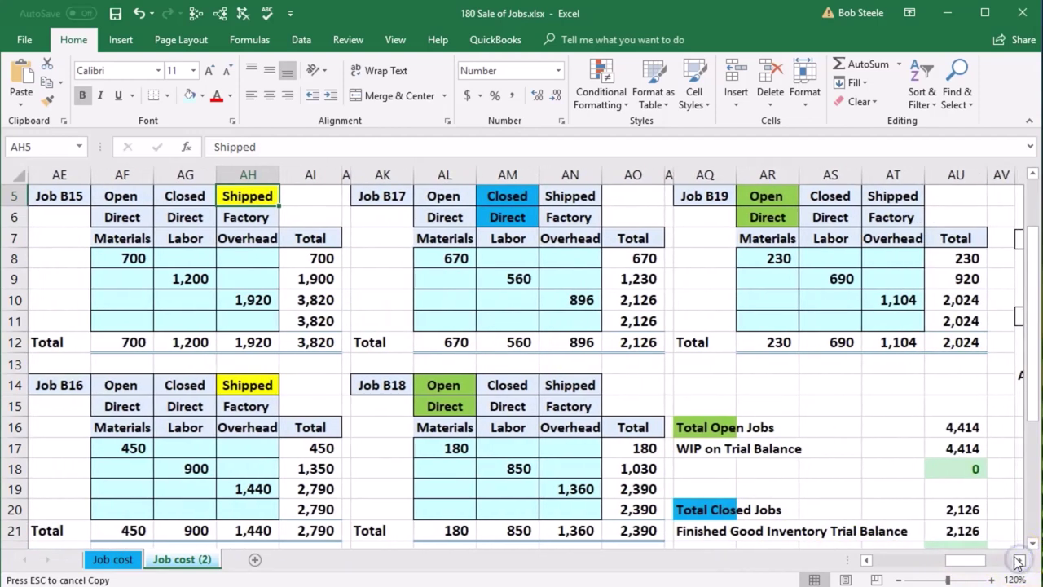
pyautogui.click(973, 430)
pyautogui.click(197, 18)
pyautogui.scroll(-1, 723, 344)
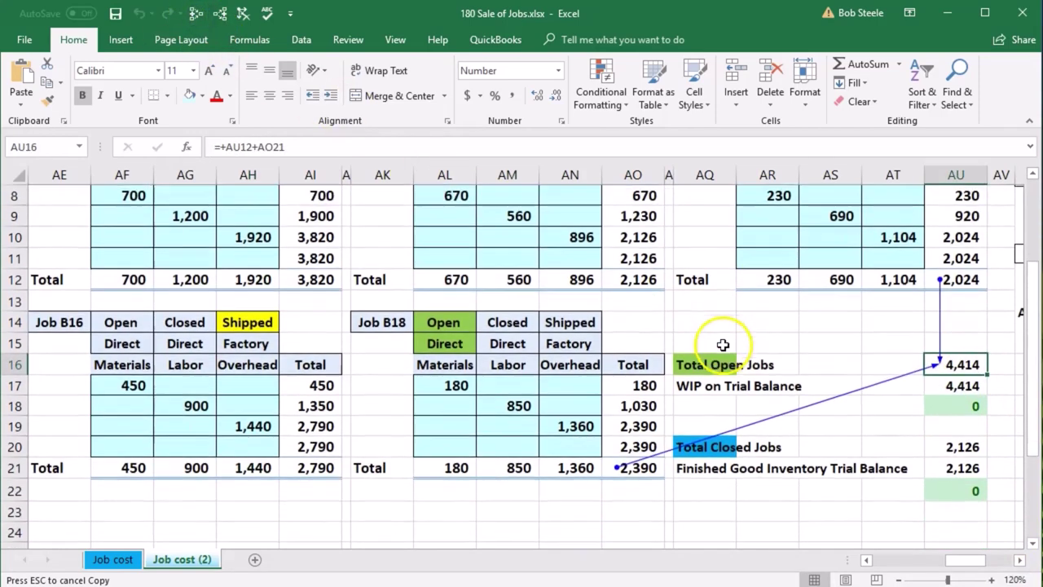
# Trace WIP on Trial Balance in AU17 back to trial balance cell M9 and ledger balance U13, and remove the trace arrows
pyautogui.click(945, 387)
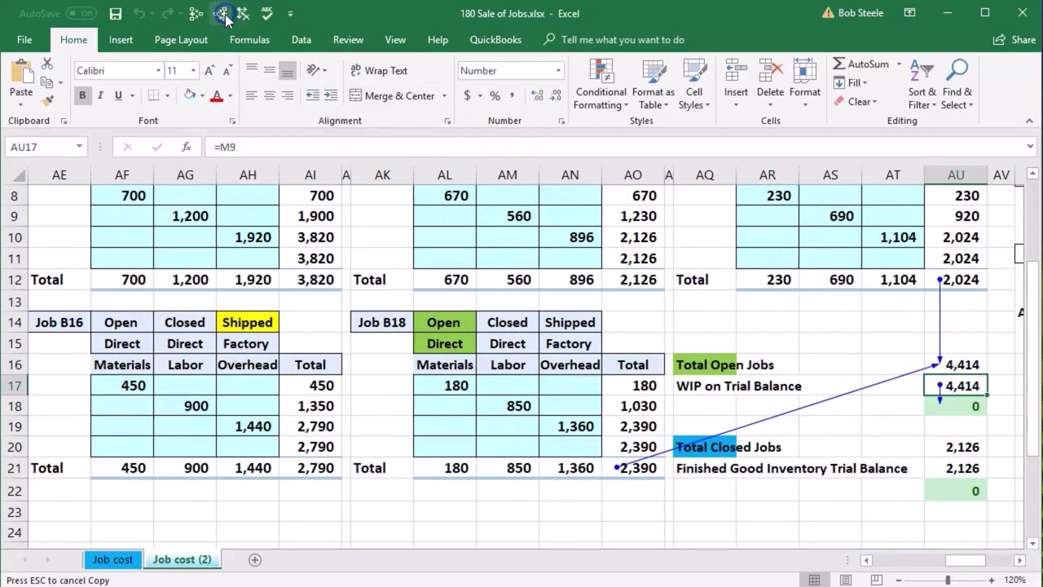
pyautogui.click(198, 15)
pyautogui.moveTo(960, 559); pyautogui.dragTo(887, 559)
pyautogui.scroll(1, 578, 274)
pyautogui.click(570, 278)
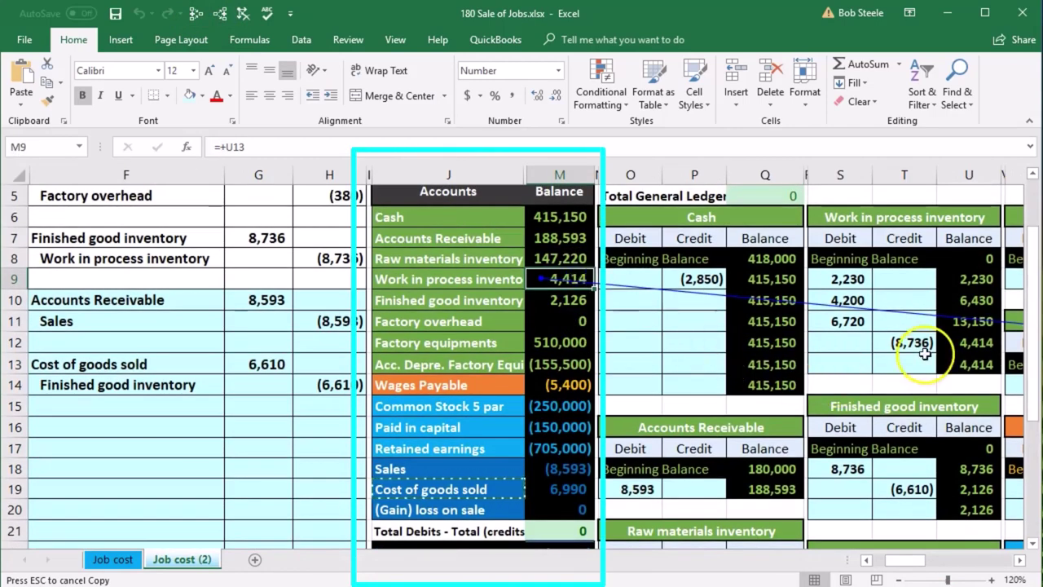
pyautogui.click(970, 364)
pyautogui.moveTo(916, 561); pyautogui.dragTo(964, 561)
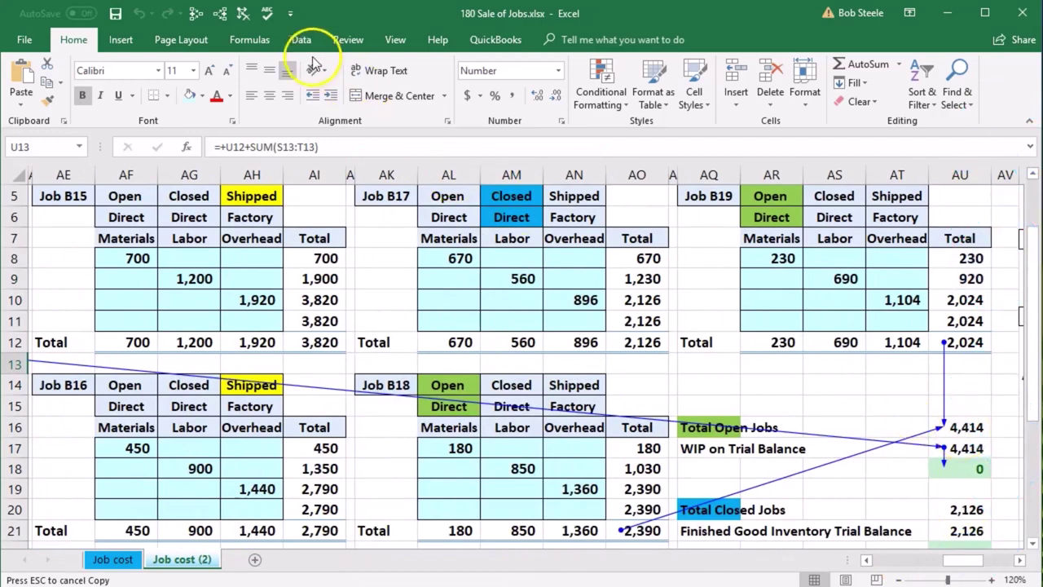
pyautogui.click(242, 14)
# Trace the precedents and dependents of Total Closed Jobs in AU20, extending the precedents to job B17's cost totals
pyautogui.scroll(-1, 681, 322)
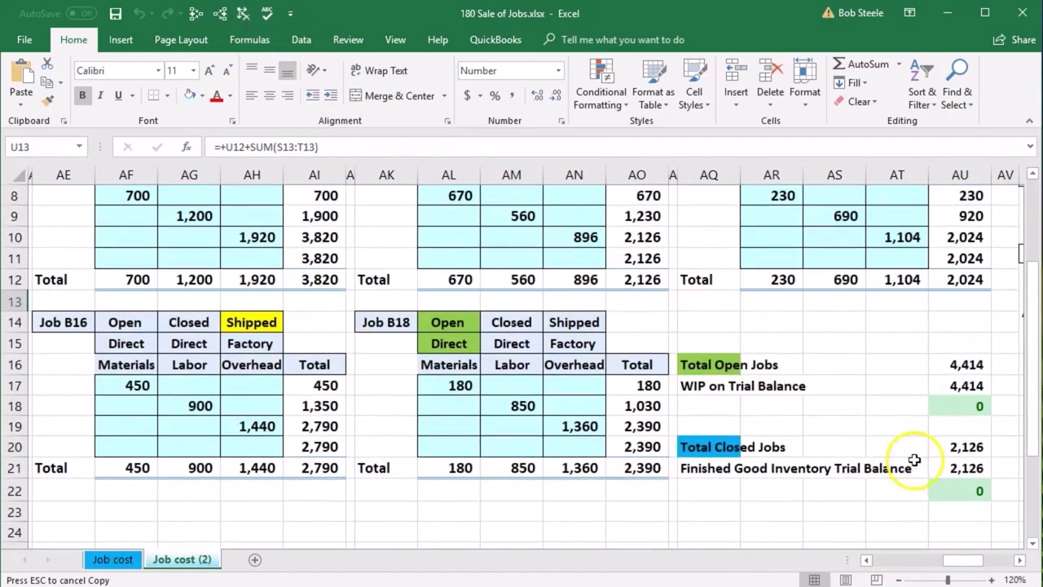
pyautogui.click(949, 447)
pyautogui.click(200, 20)
pyautogui.scroll(1, 497, 335)
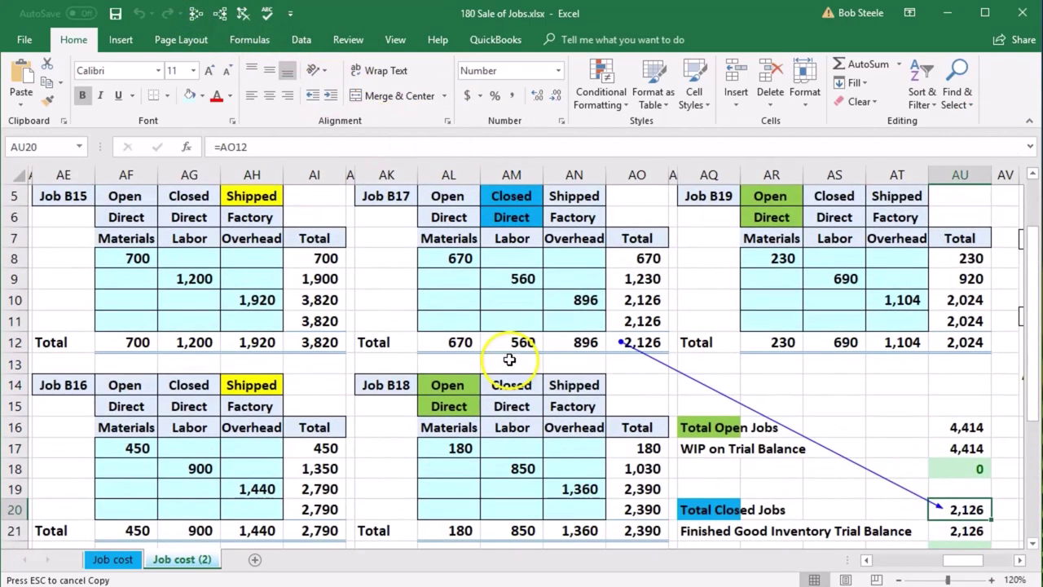
pyautogui.click(219, 15)
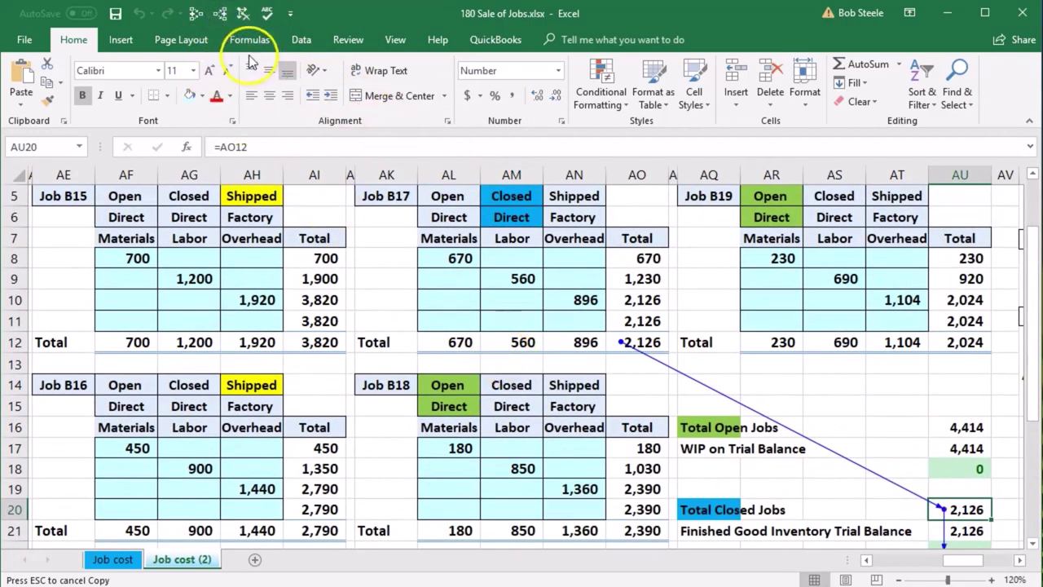
pyautogui.click(196, 18)
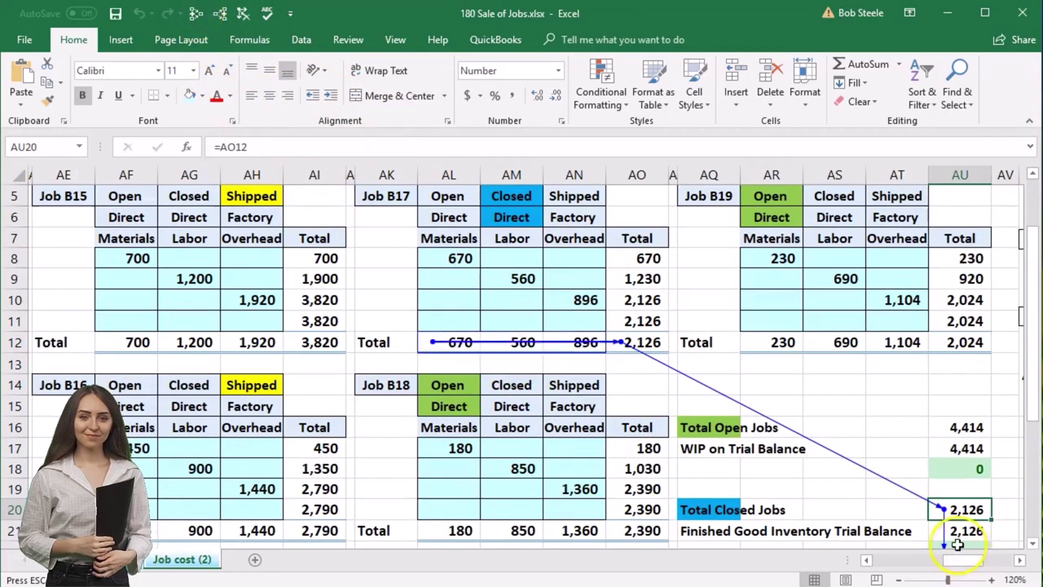
# Trace Finished Good Inventory Trial Balance in AU21 to M10 and ledger balance U20, and review the job cost record and journal entries
pyautogui.scroll(-1, 957, 544)
pyautogui.click(960, 467)
pyautogui.click(194, 14)
pyautogui.hscroll(-10, 868, 559)
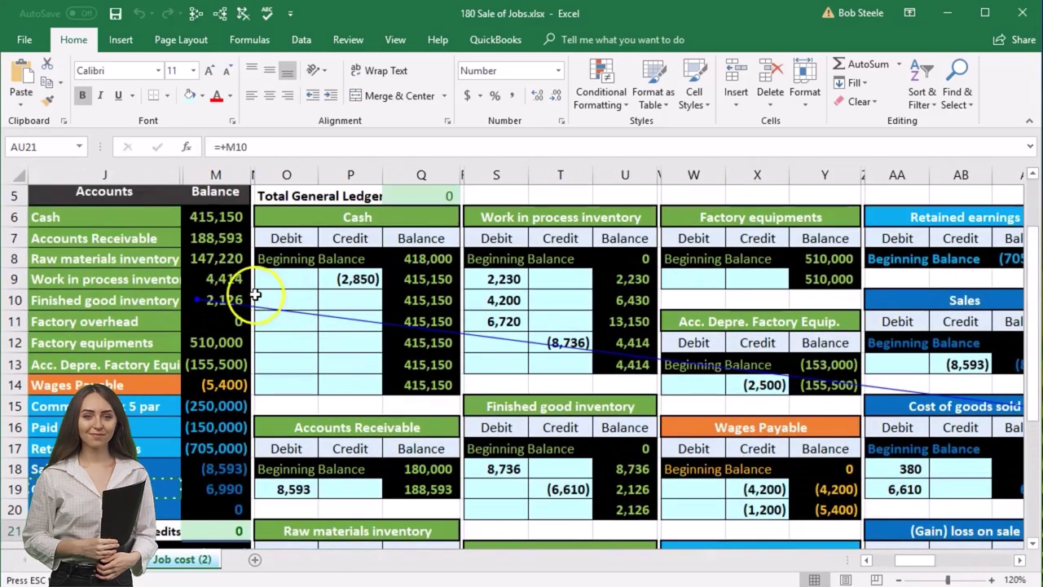
pyautogui.doubleClick(243, 300)
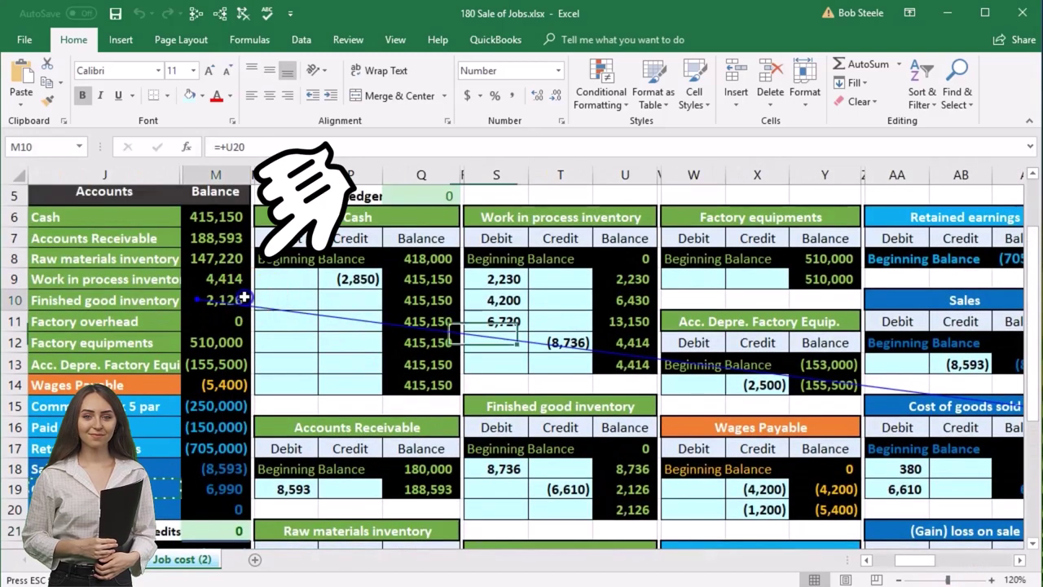
pyautogui.click(621, 511)
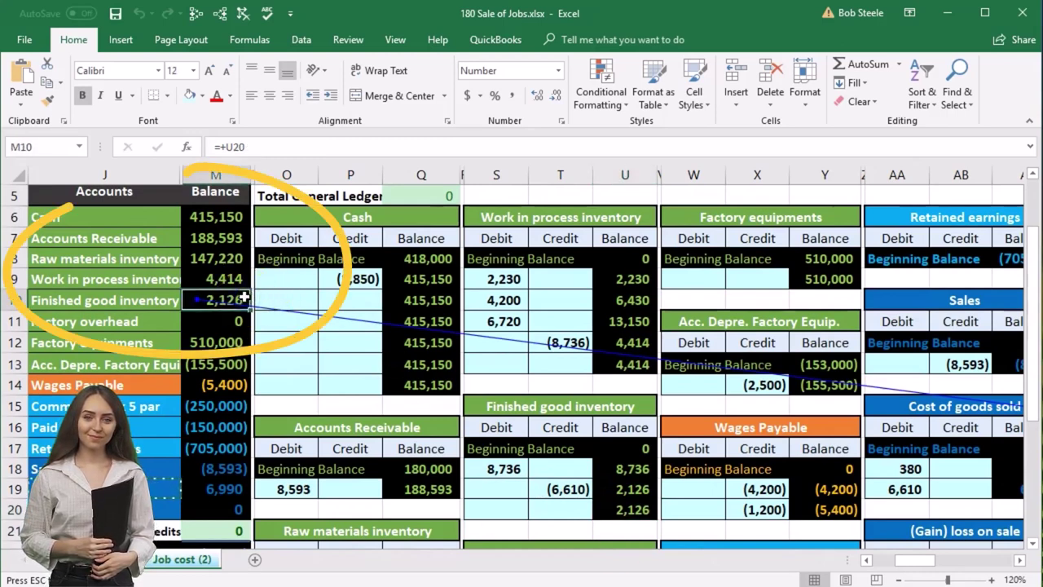
pyautogui.click(616, 510)
pyautogui.moveTo(911, 561); pyautogui.dragTo(964, 565)
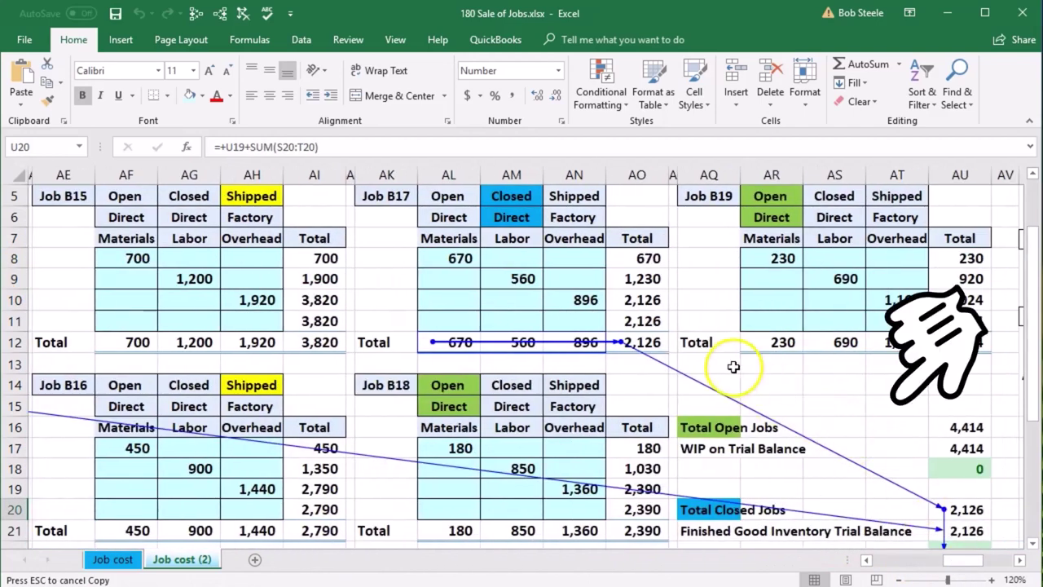
pyautogui.scroll(1, 694, 342)
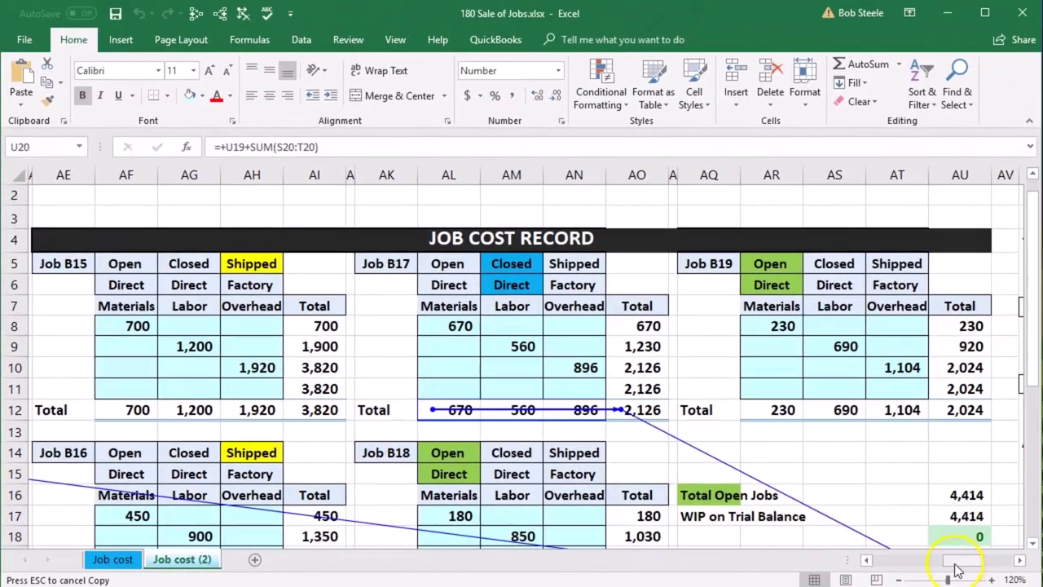
pyautogui.moveTo(955, 567); pyautogui.dragTo(885, 563)
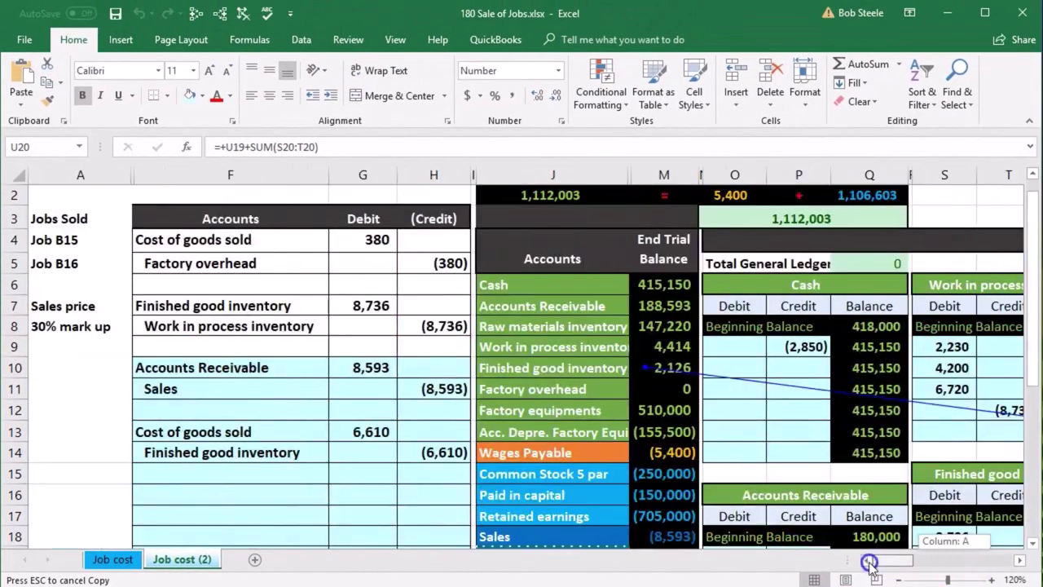